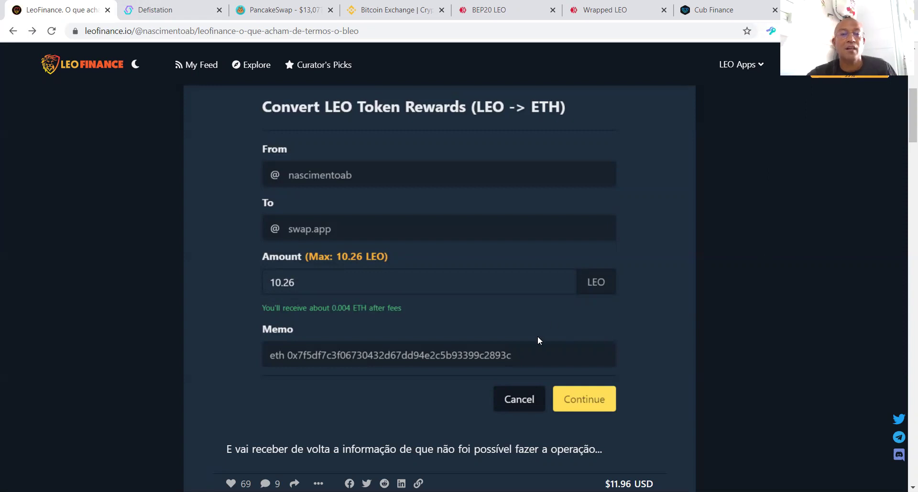
Step: Read through the LeoFinance BLEO article down to its PancakeSwap screenshot
scroll(542, 331, "up", 6)
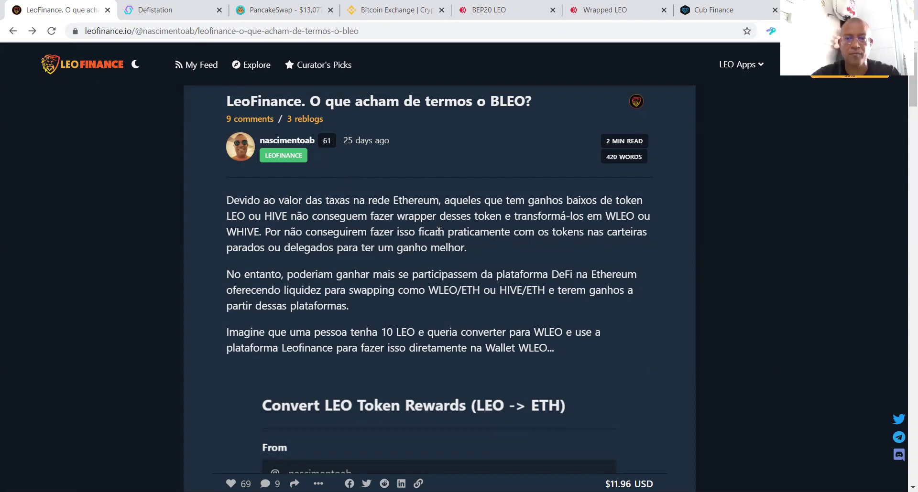
scroll(468, 276, "down", 3)
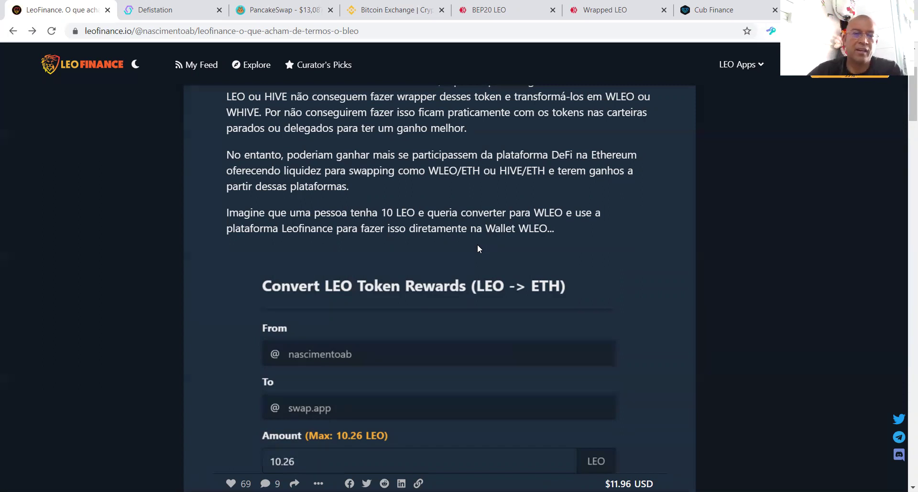
scroll(536, 275, "up", 2)
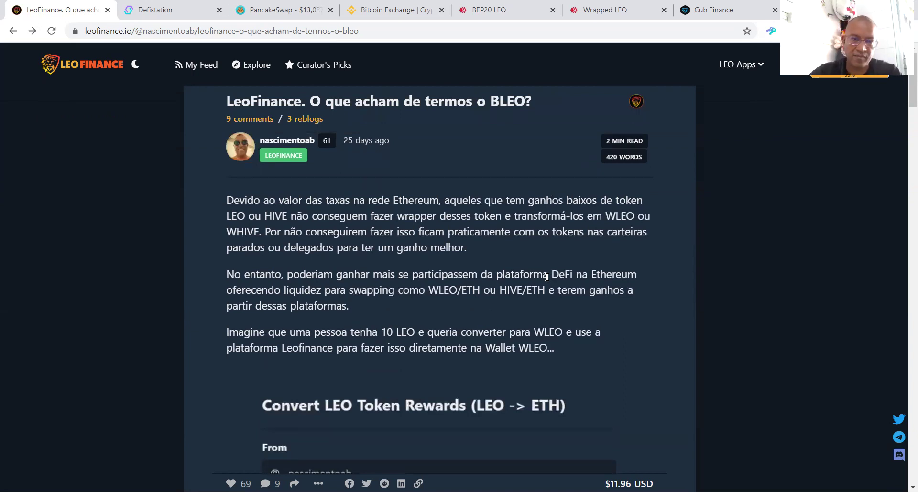
mouse_move(373, 141)
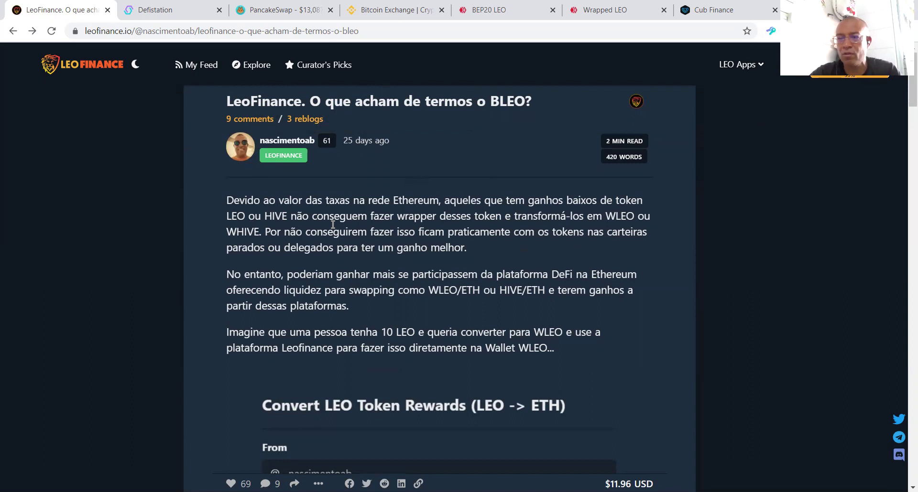
scroll(478, 258, "down", 9)
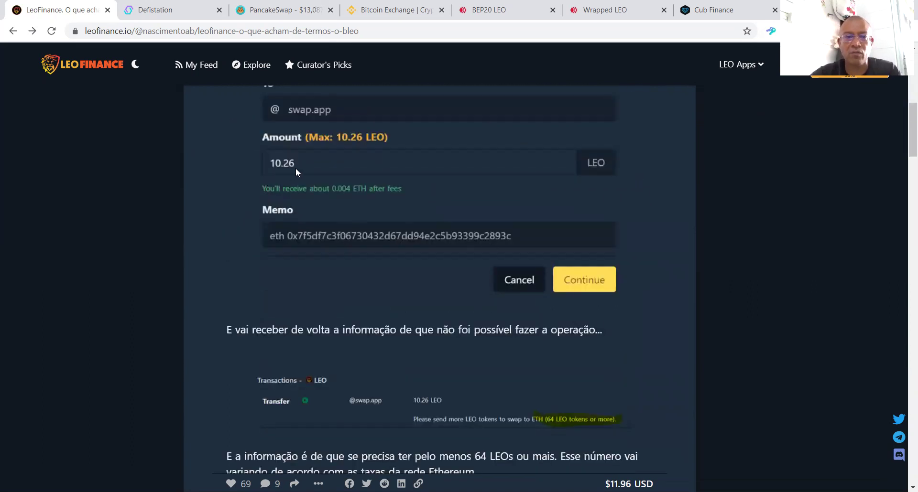
scroll(498, 298, "down", 4)
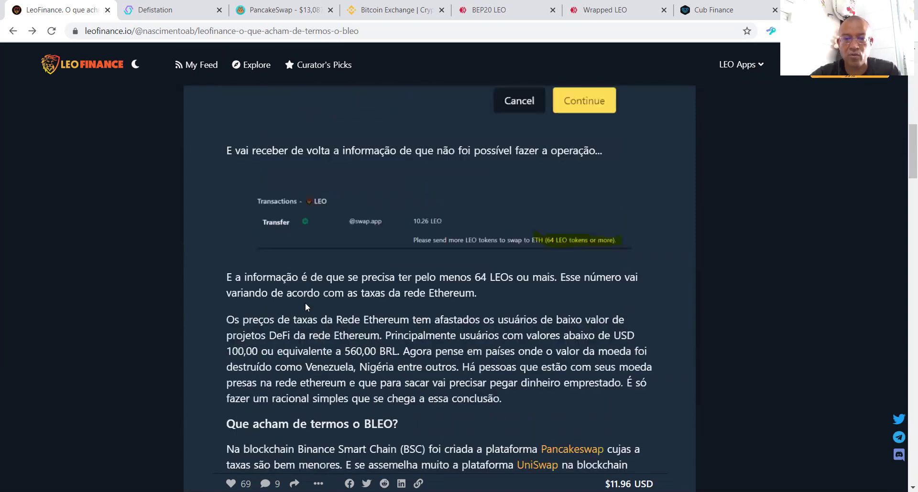
scroll(543, 251, "down", 1)
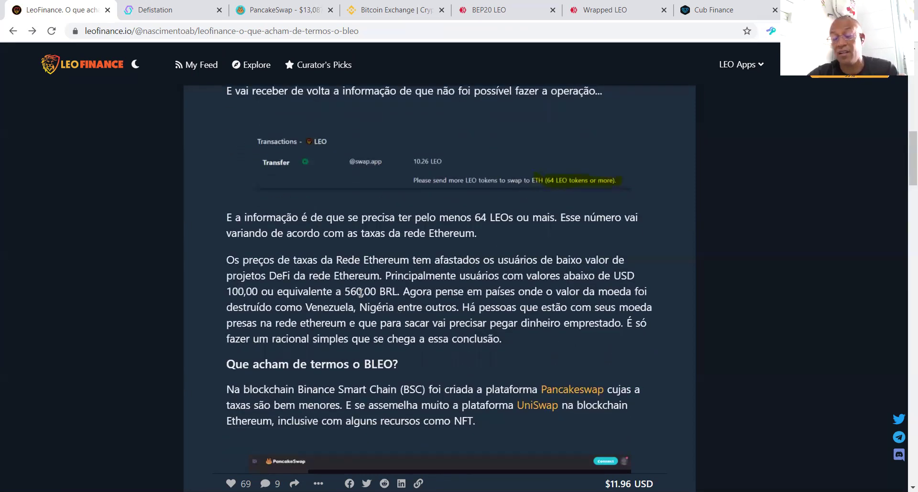
scroll(431, 298, "down", 2)
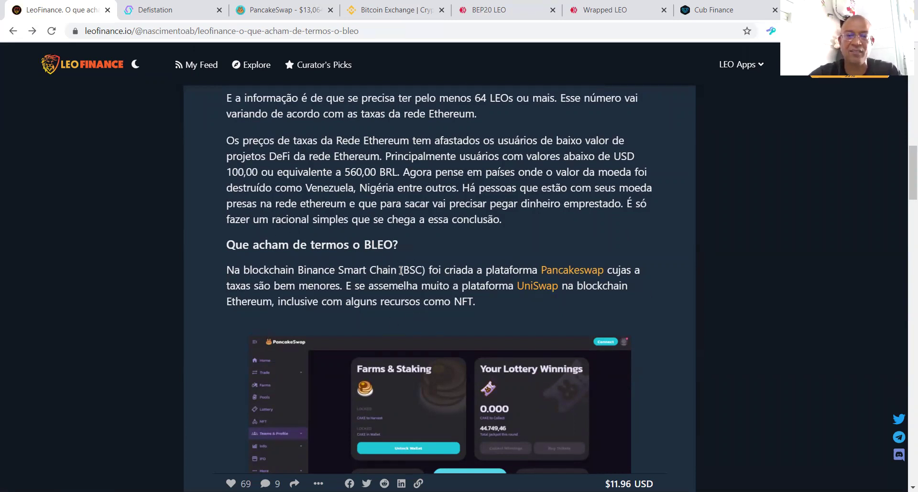
scroll(385, 266, "down", 3)
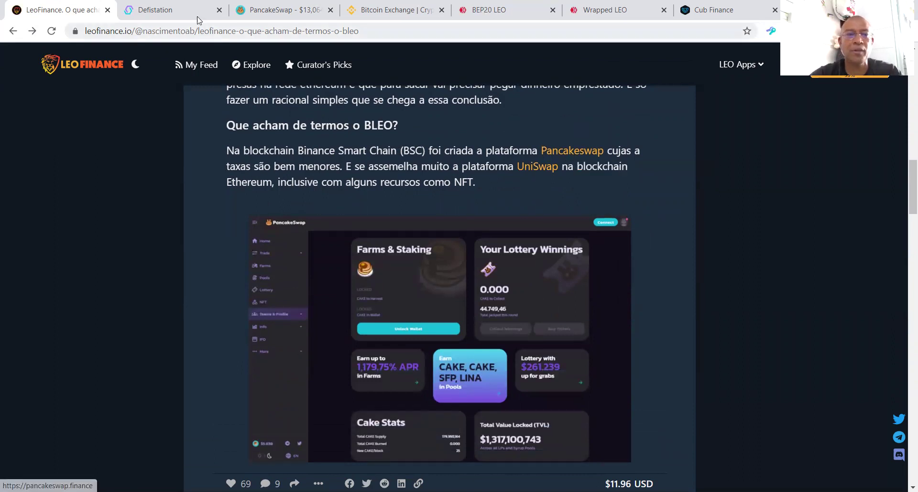
Step: Compare the live PancakeSwap Farms & Staking figures with the article's screenshot, ending on the article
left_click(275, 10)
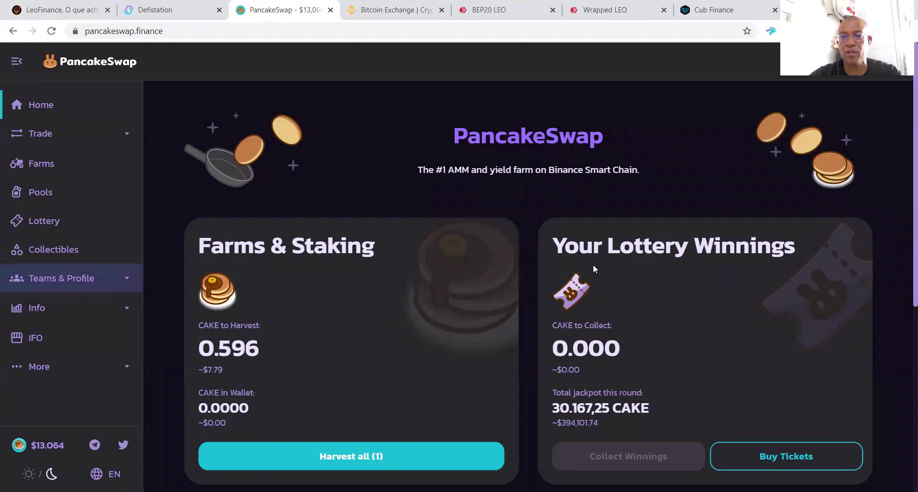
left_click(94, 9)
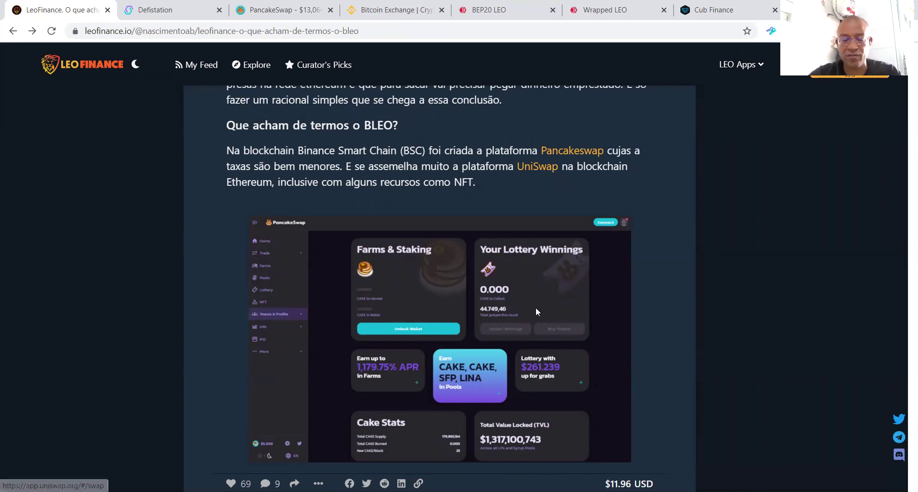
scroll(532, 309, "down", 3)
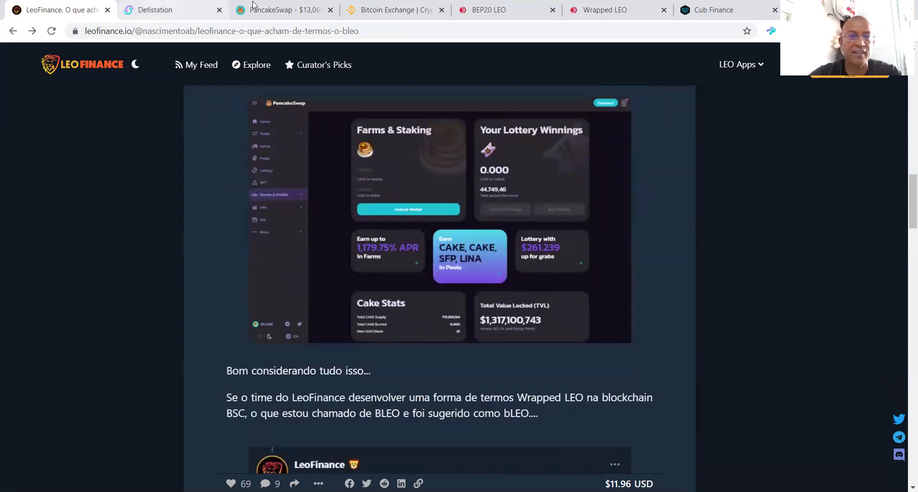
left_click(269, 10)
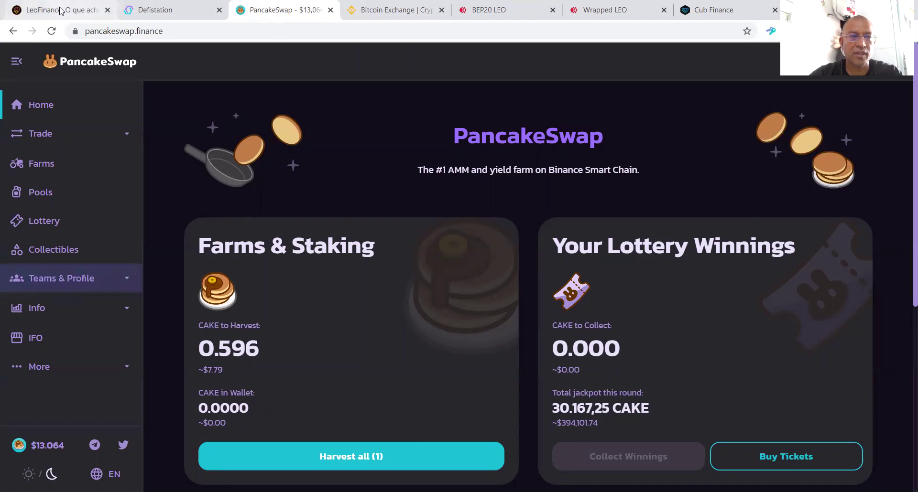
left_click(61, 10)
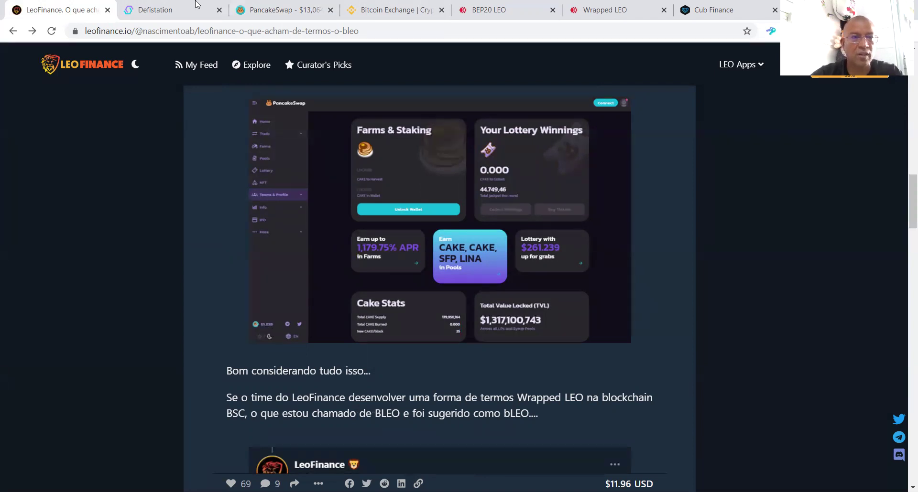
left_click(282, 10)
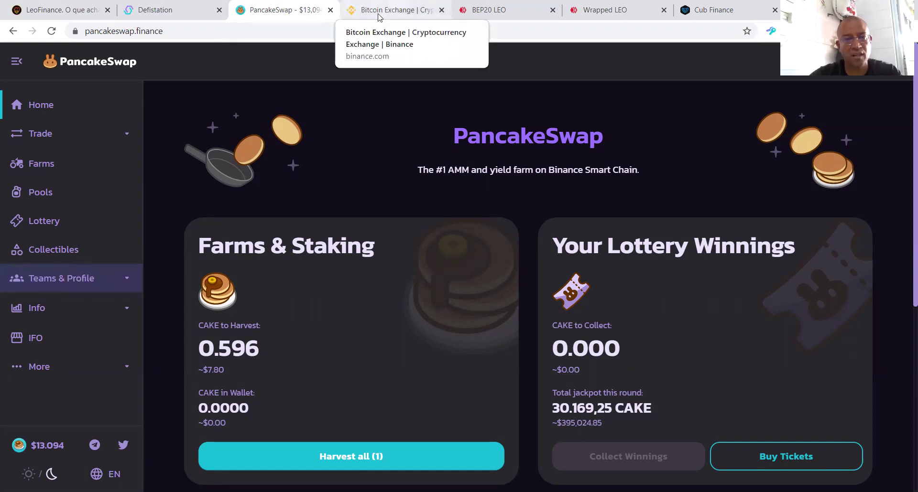
left_click(62, 10)
scroll(469, 254, "down", 3)
scroll(469, 253, "down", 6)
scroll(343, 309, "down", 1)
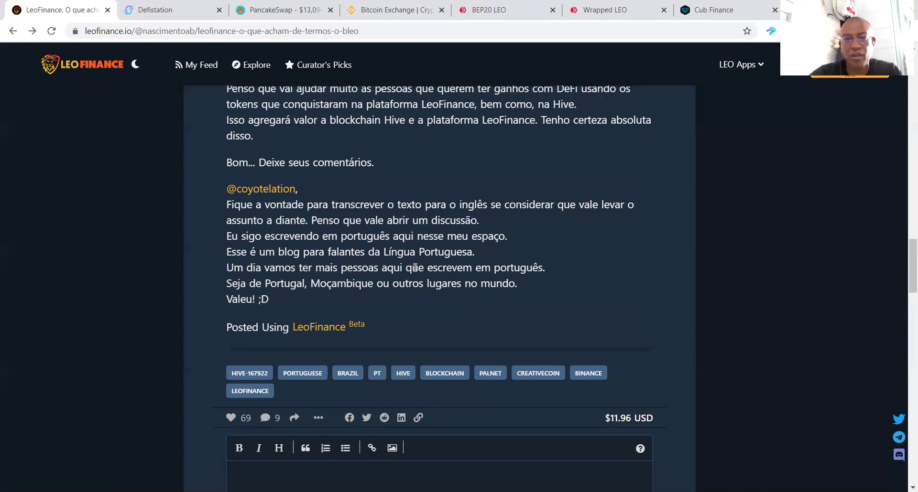
scroll(415, 268, "up", 3)
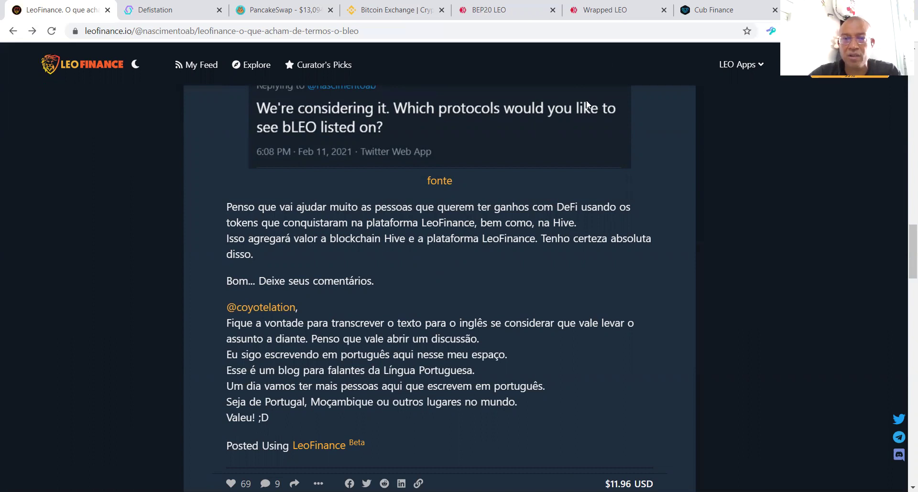
scroll(470, 297, "up", 10)
scroll(475, 271, "up", 10)
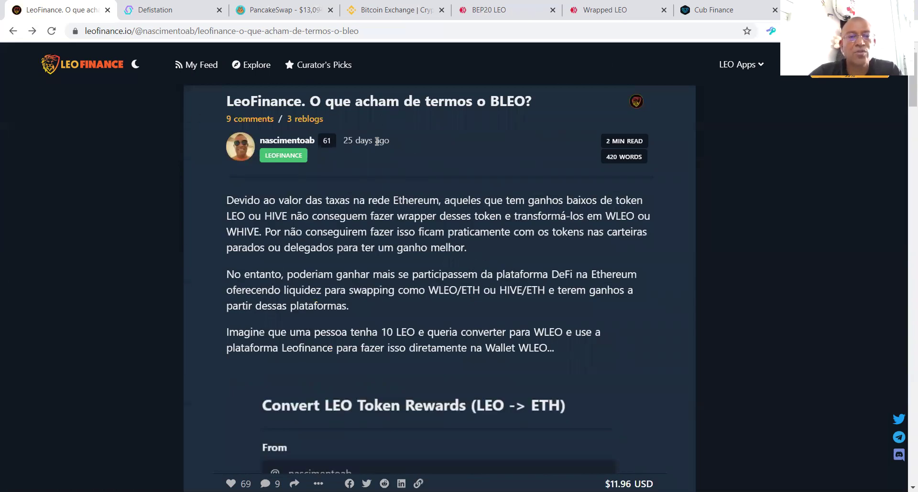
mouse_move(377, 142)
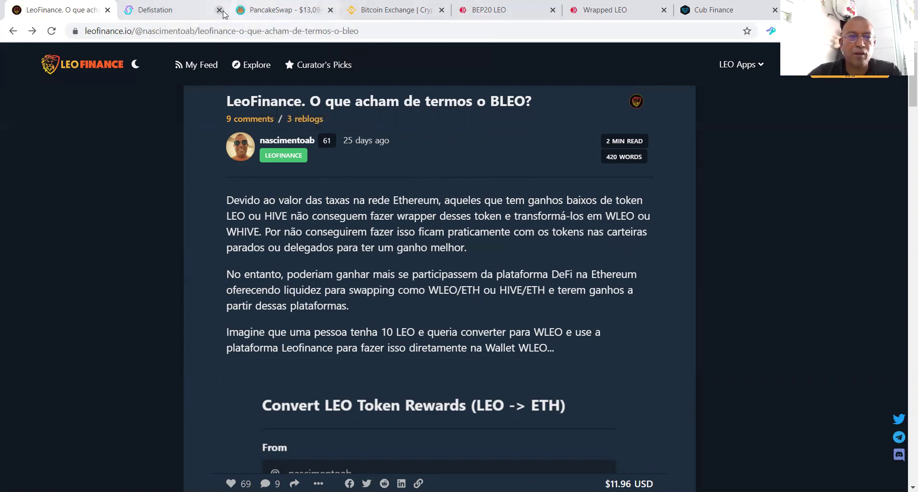
Step: Move the Cub Finance tab to second position and drag the BEP20 LEO gateway tab to third
left_click(688, 12)
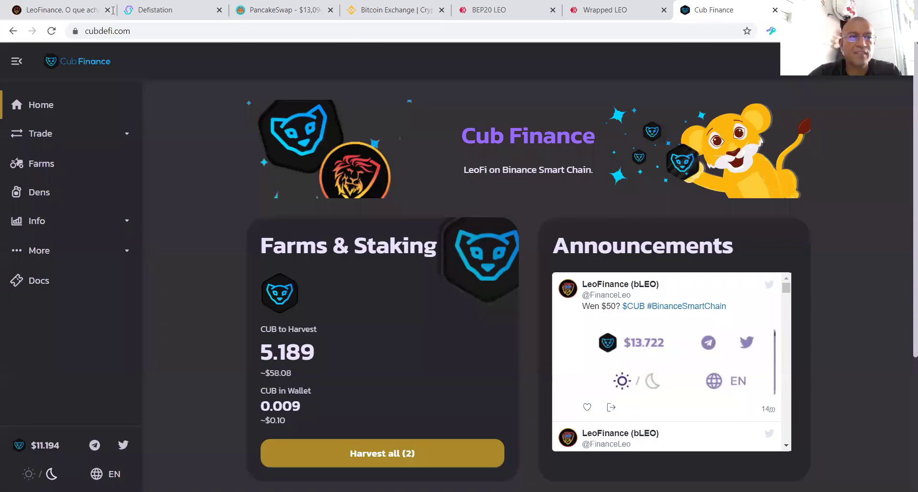
key("ctrl+shift+Page_Up")
key("ctrl+shift+Page_Up")
key("ctrl+shift+Page_Up")
key("ctrl+shift+Page_Up")
key("ctrl+shift+Page_Up")
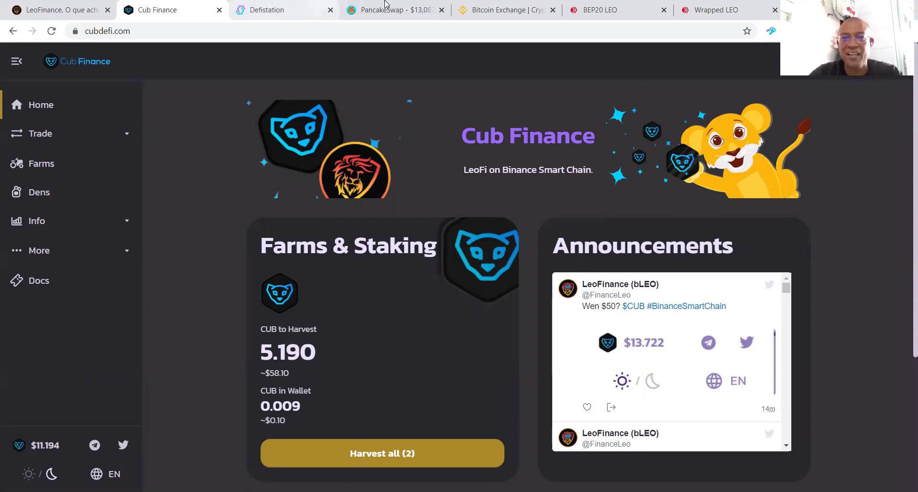
left_click_drag(569, 9, 263, 20)
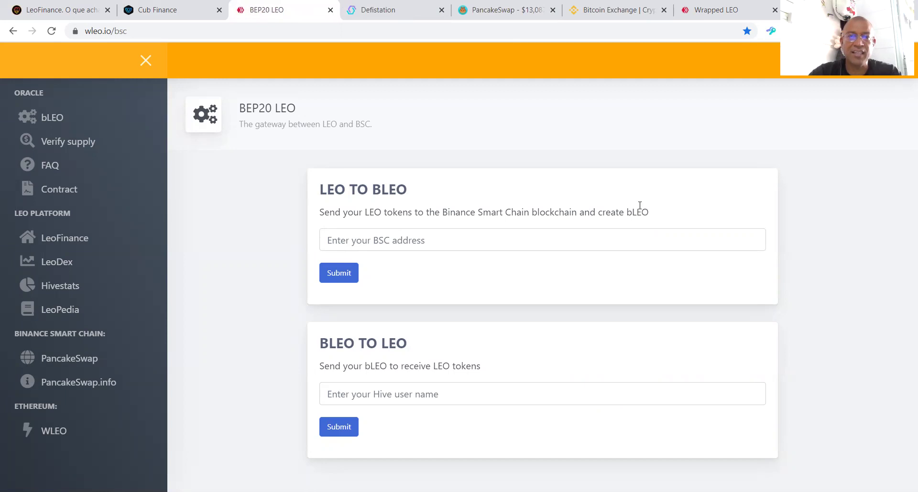
Step: Focus the wleo.io BSC address field, then return to the LeoFinance article's account menu
left_click(356, 244)
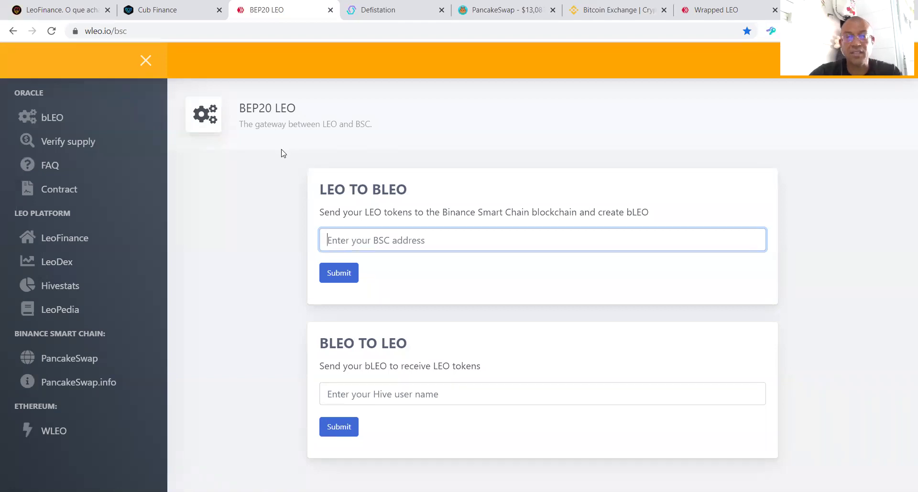
left_click(63, 10)
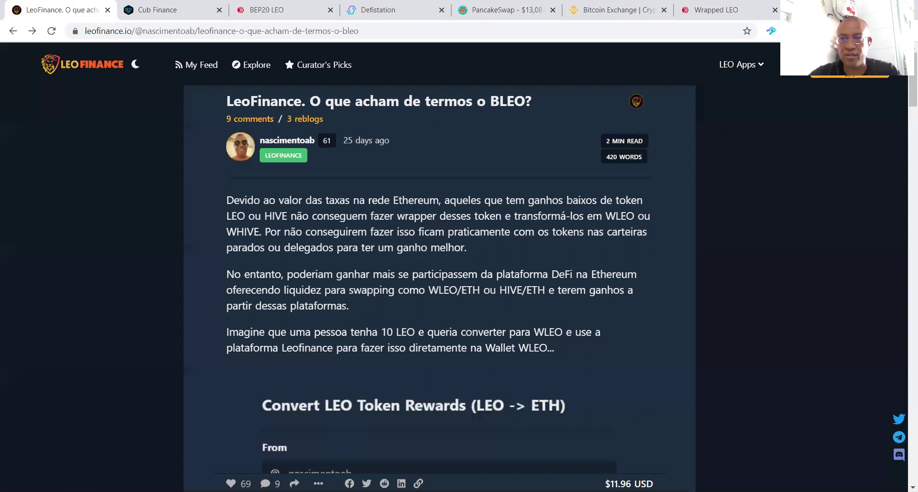
left_click(879, 64)
Step: Open the LeoFinance wallet and scroll down to the recent LEO transactions list
left_click(844, 159)
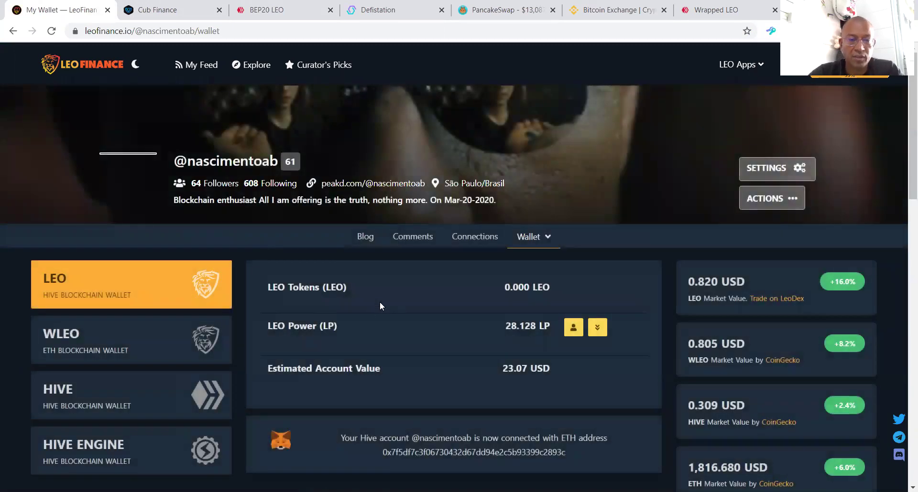
scroll(255, 377, "down", 2)
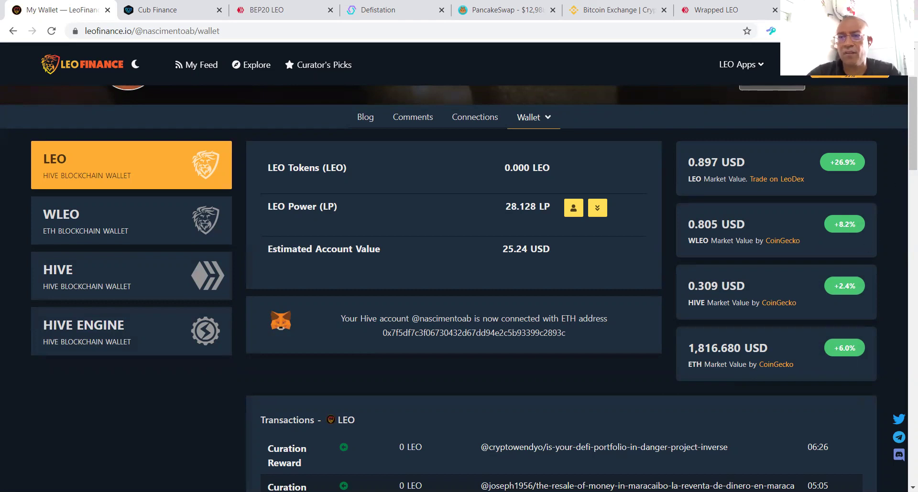
left_click(849, 59)
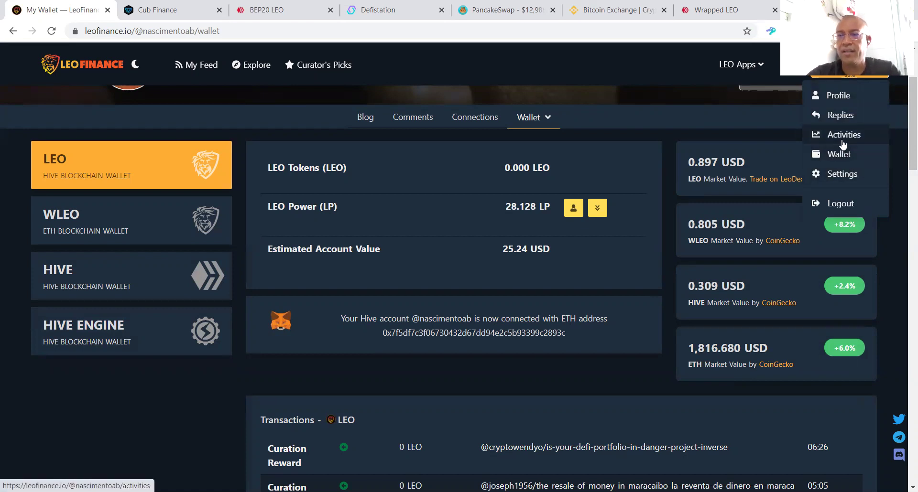
Step: Visit the account's LeoFinance profile, then open its wallet page
left_click(840, 96)
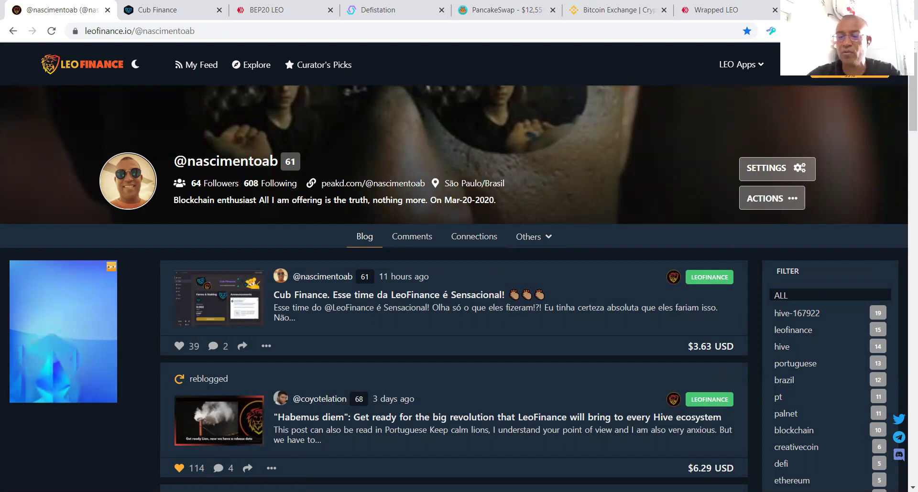
left_click(848, 67)
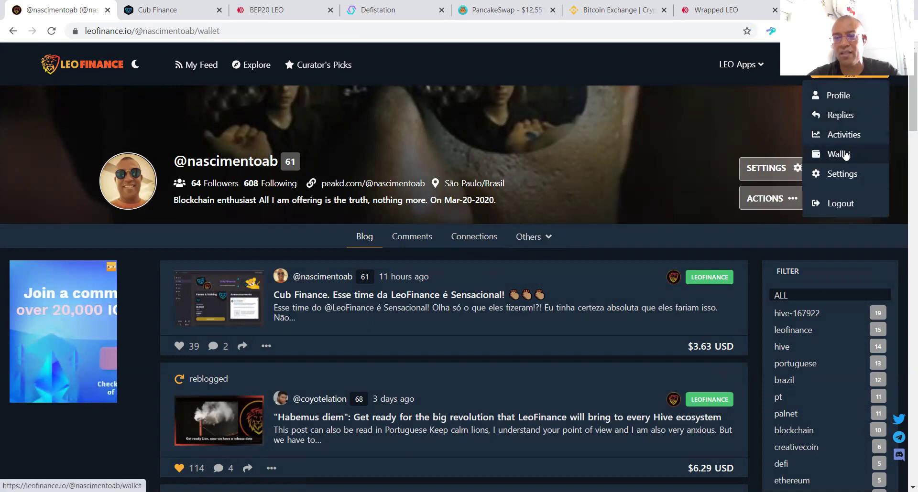
left_click(844, 154)
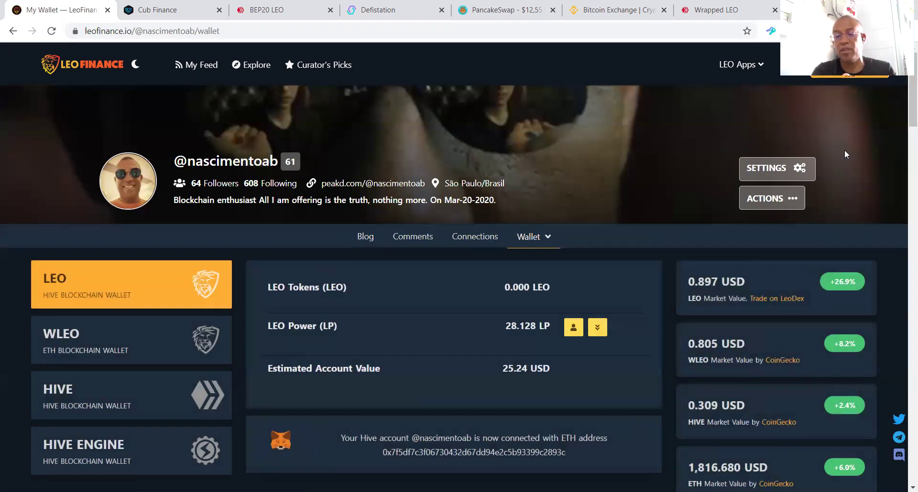
Step: Review the HIVE, LEO and Hive Engine balances, including the 28.13 staked LEO
left_click(170, 407)
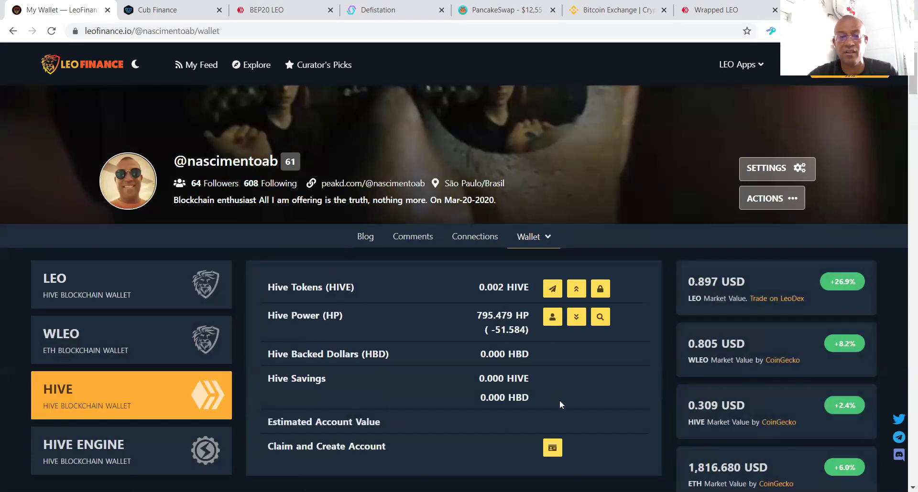
left_click(139, 292)
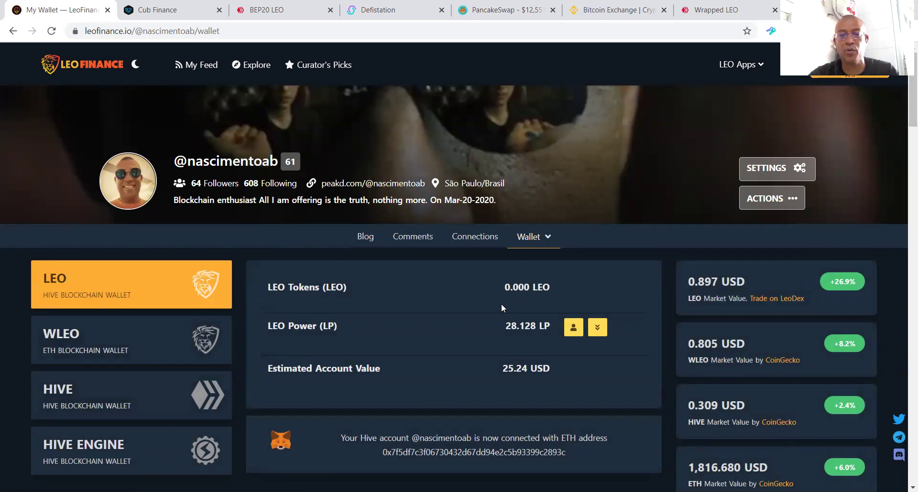
left_click(139, 468)
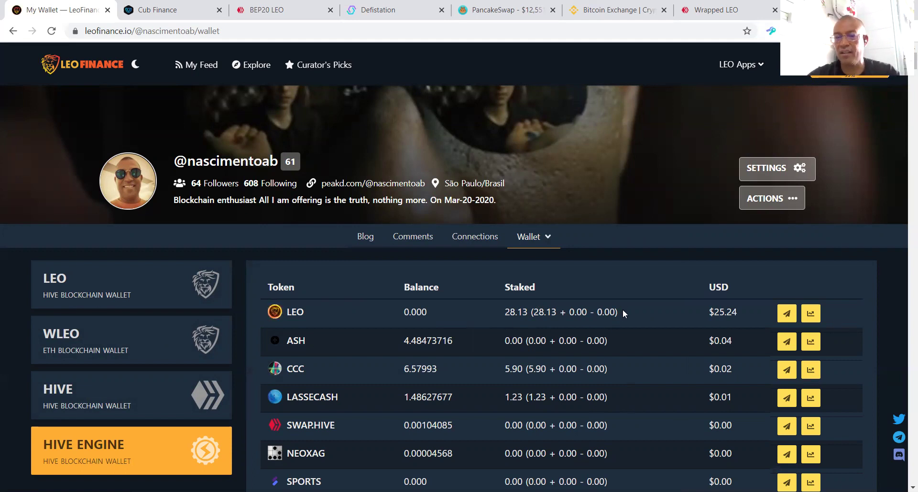
scroll(478, 335, "down", 3)
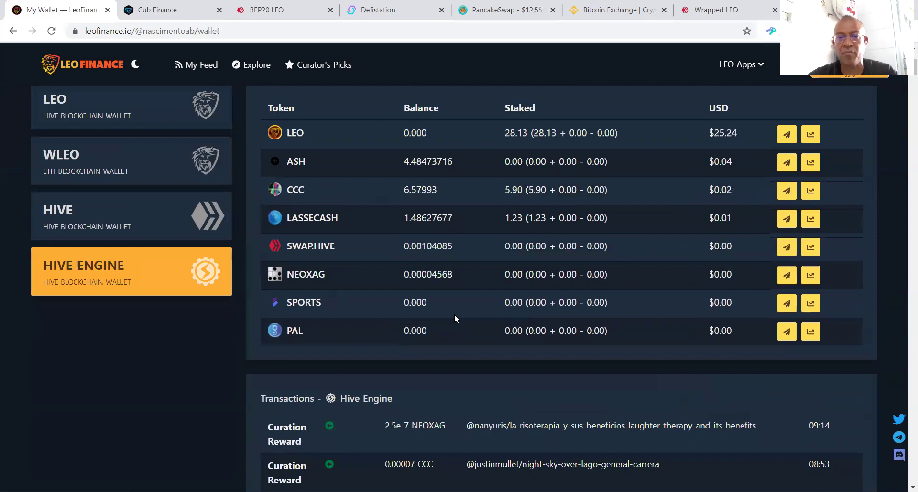
scroll(496, 307, "up", 3)
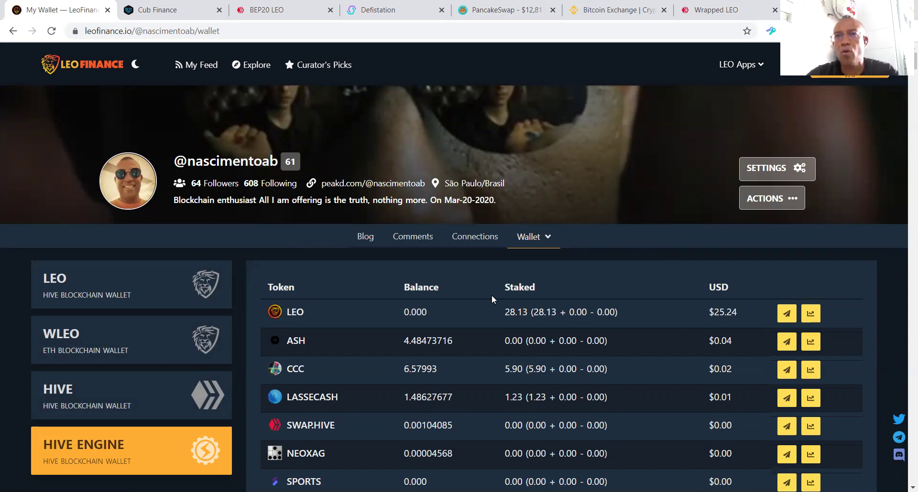
left_click(168, 9)
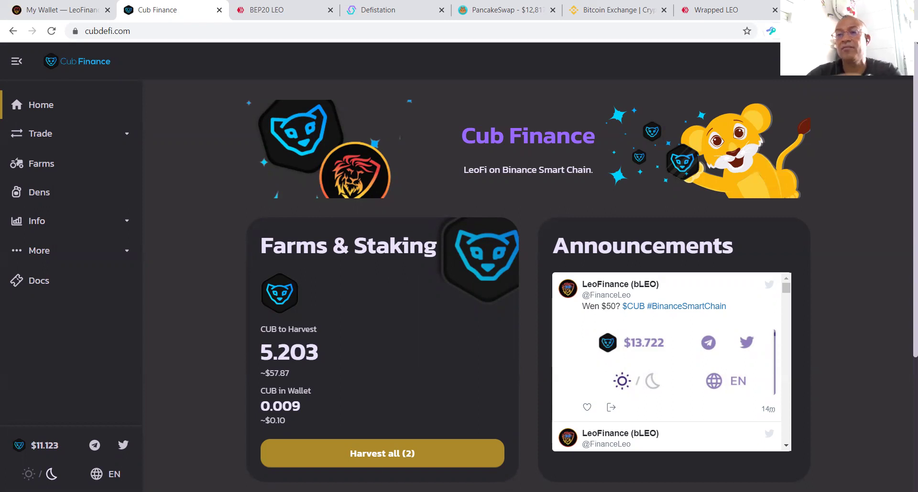
Step: Inspect MetaMask's Binance Smart Chain network settings (chain ID 56, BNB), then return to the 0.3682 BNB wallet
key("alt+shift+m")
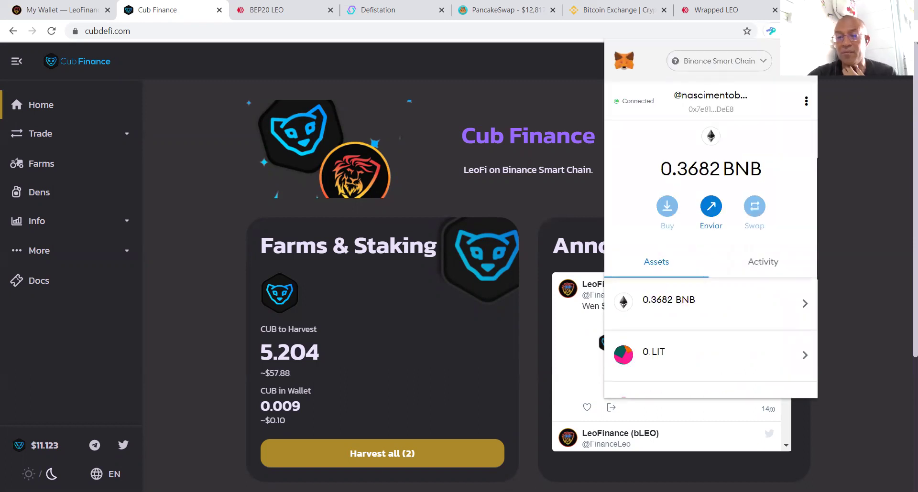
left_click(792, 60)
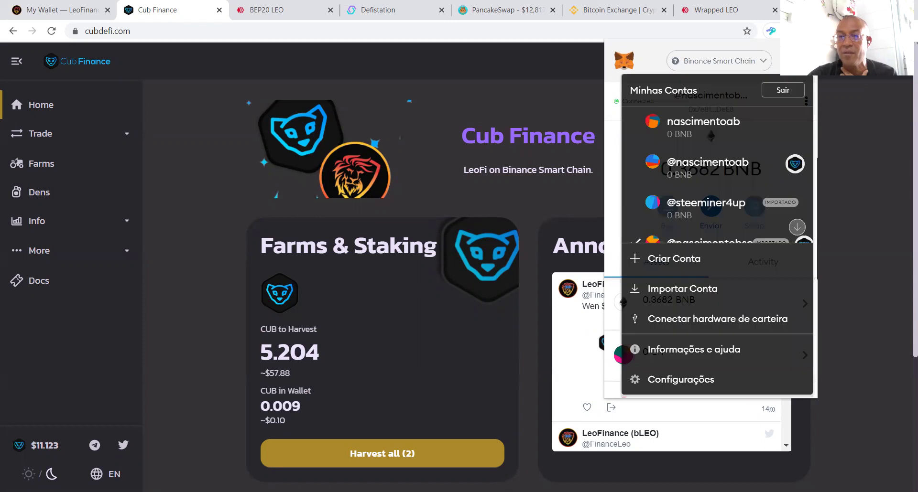
left_click(716, 380)
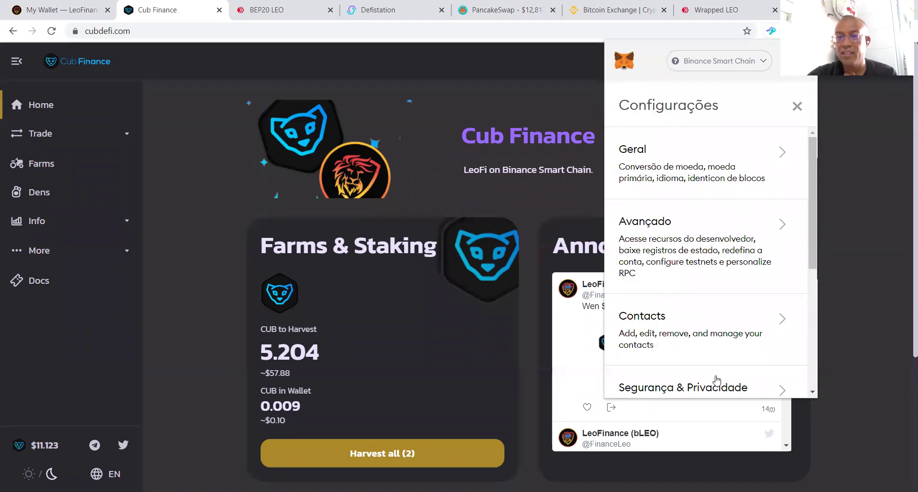
scroll(687, 222, "down", 3)
scroll(704, 251, "down", 3)
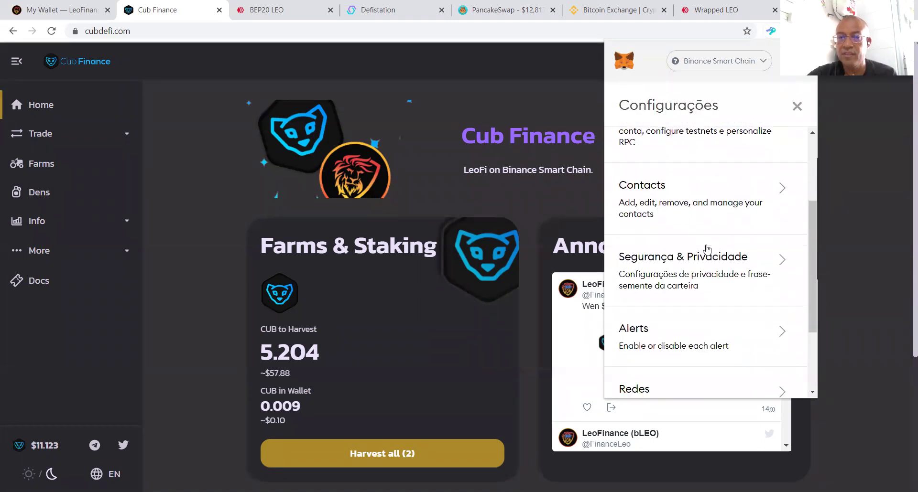
scroll(707, 252, "up", 3)
scroll(706, 253, "down", 4)
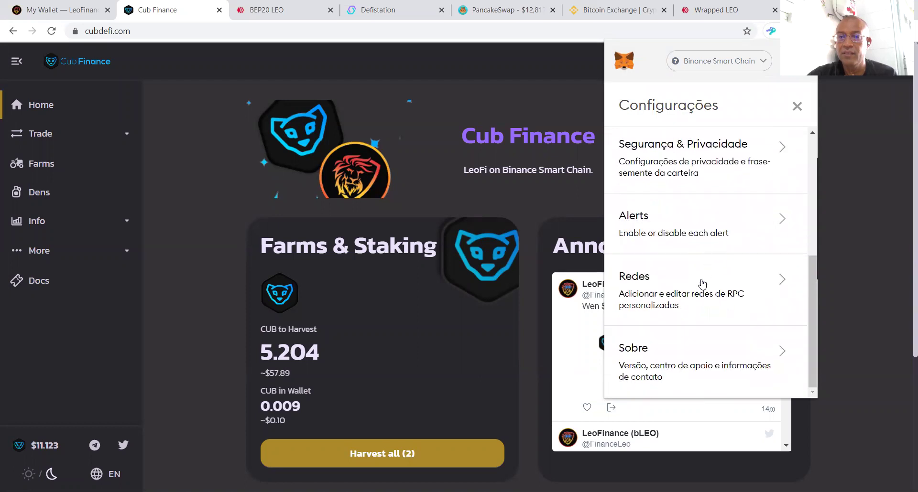
left_click(698, 283)
scroll(673, 285, "down", 2)
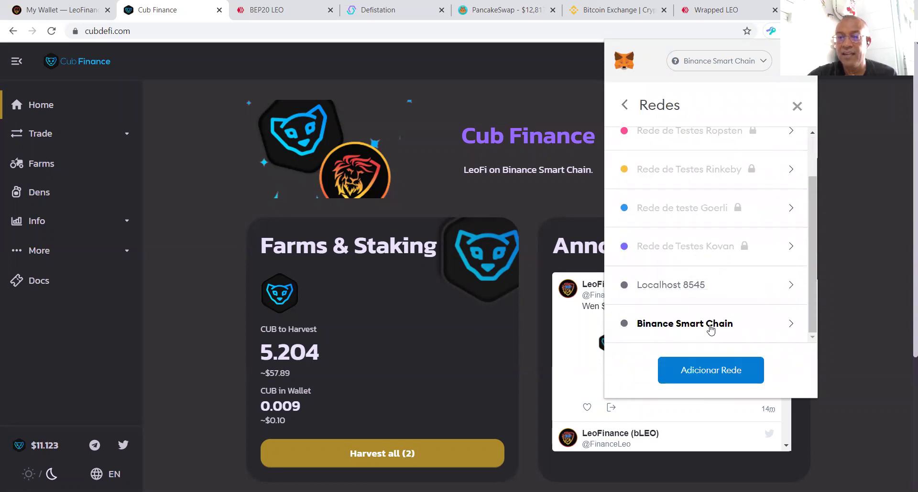
left_click(702, 320)
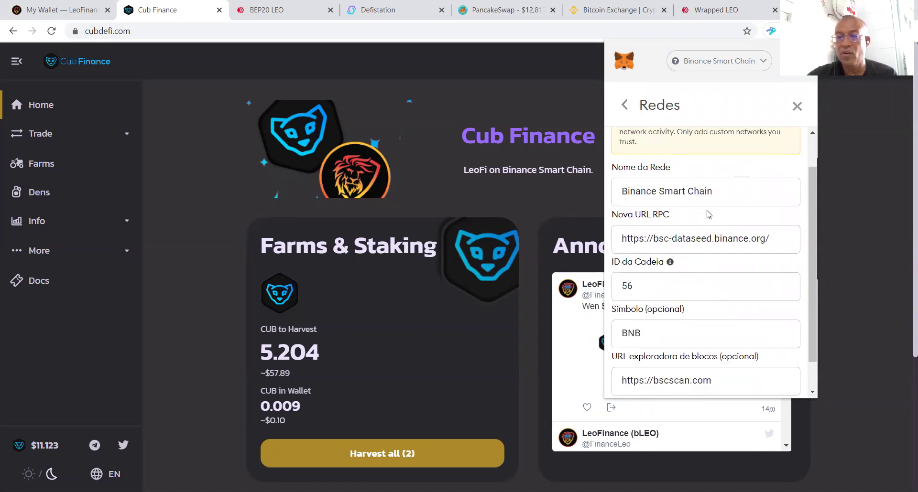
scroll(717, 239, "down", 1)
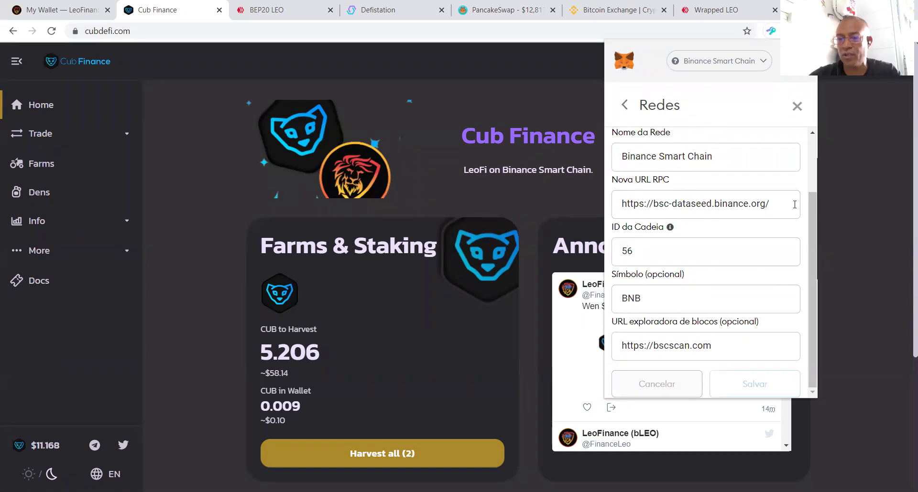
left_click(797, 106)
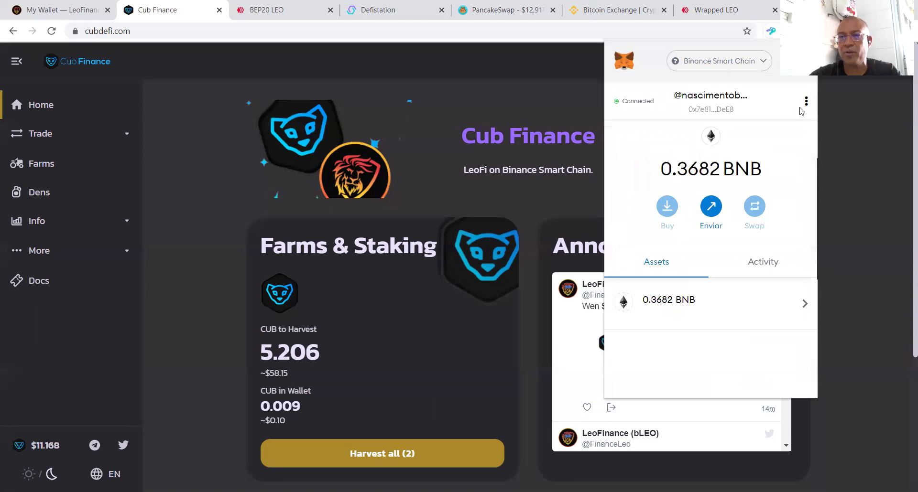
left_click(720, 70)
left_click(723, 148)
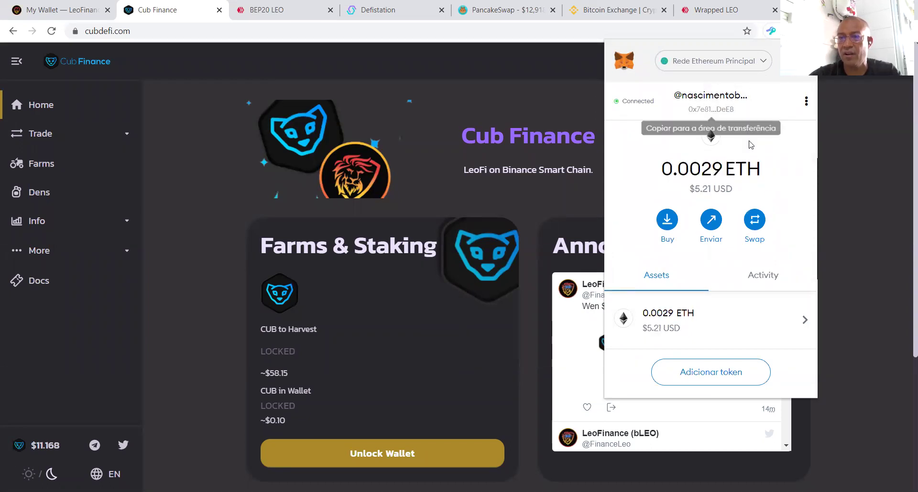
left_click(725, 61)
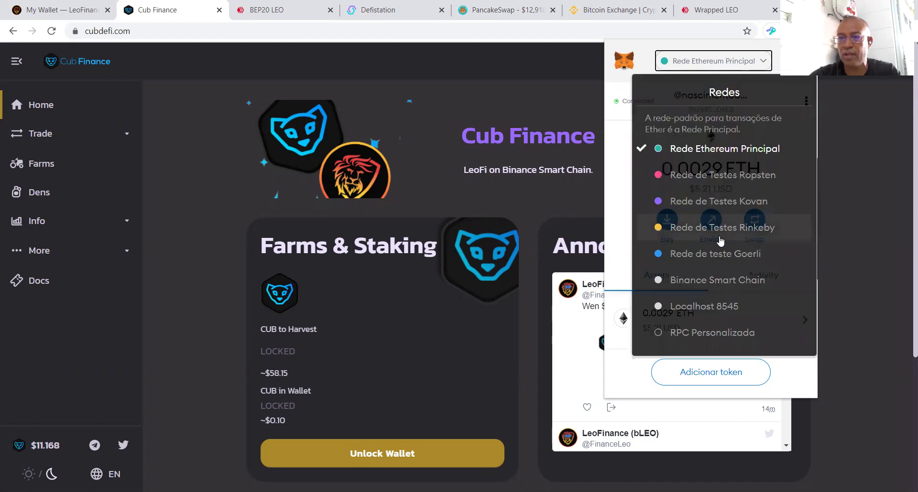
left_click(728, 282)
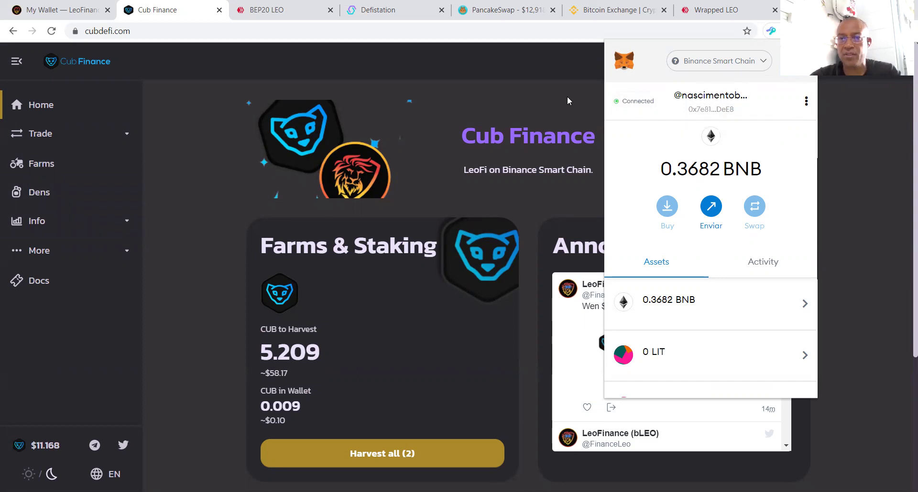
left_click(542, 111)
Step: Return to the LeoFinance wallet tab and glance at the Keychain extension's options
left_click(266, 10)
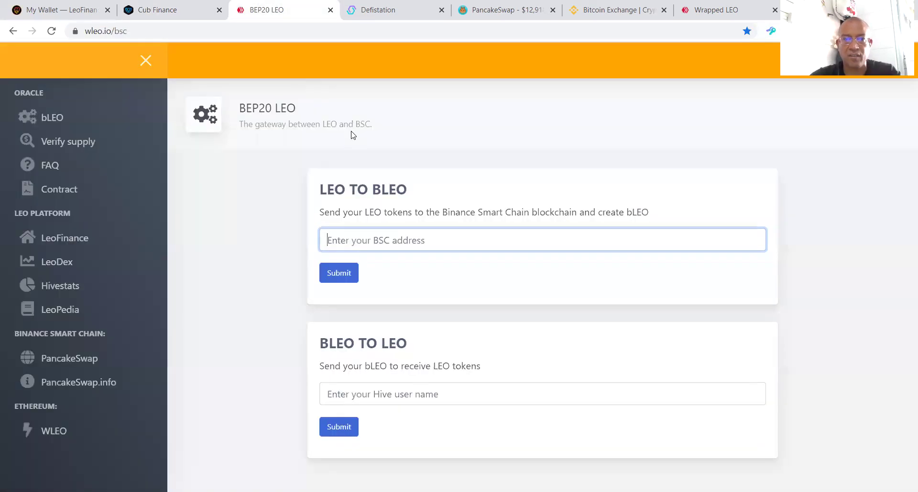
left_click(86, 10)
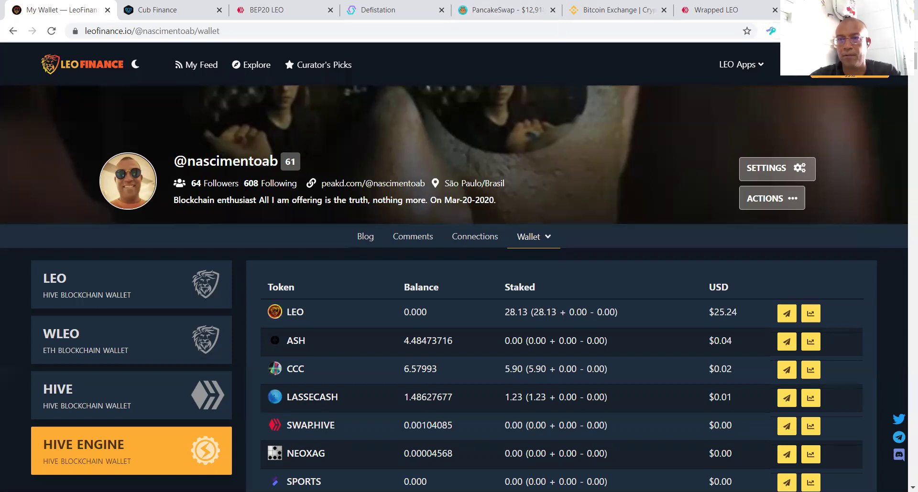
right_click(771, 31)
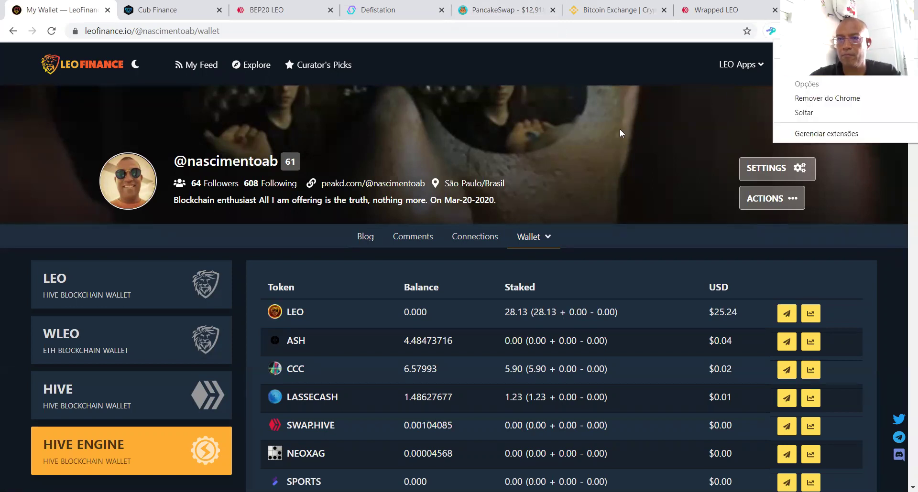
key("Escape")
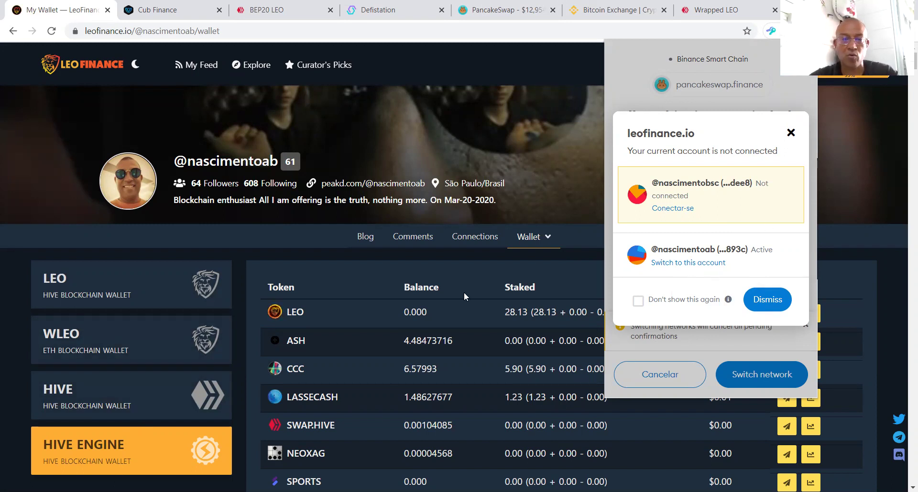
Step: Dismiss MetaMask's not-connected notice, cancel its network-switch request and close the wallet
left_click(707, 262)
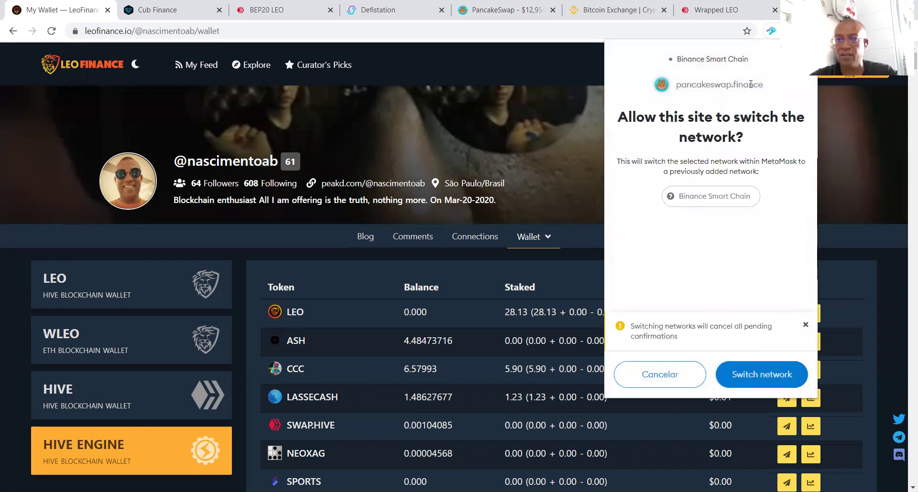
left_click(666, 377)
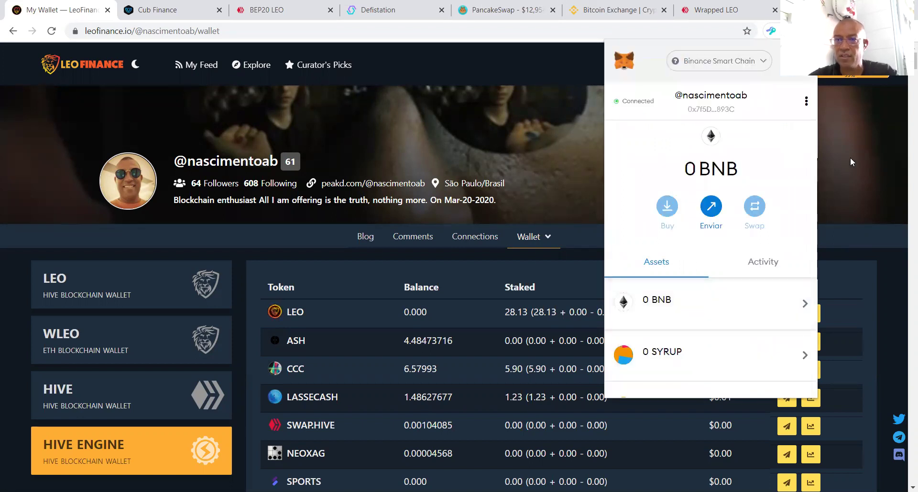
left_click(851, 163)
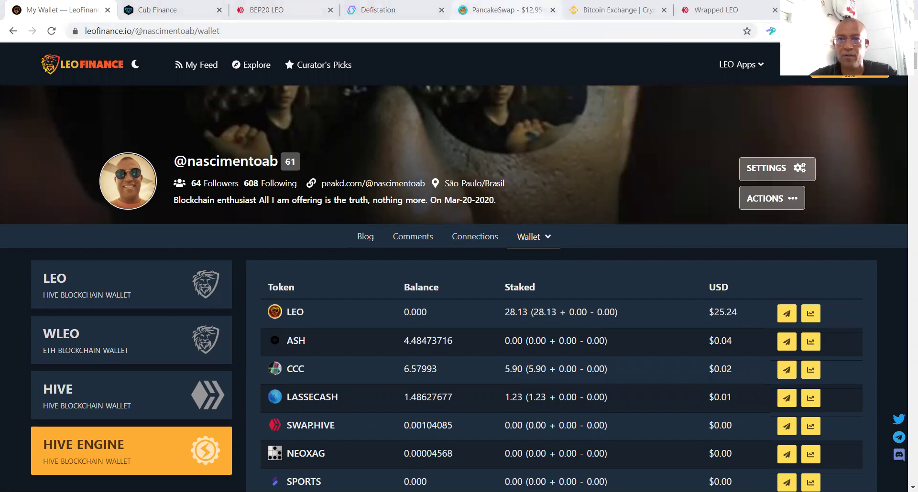
left_click(500, 10)
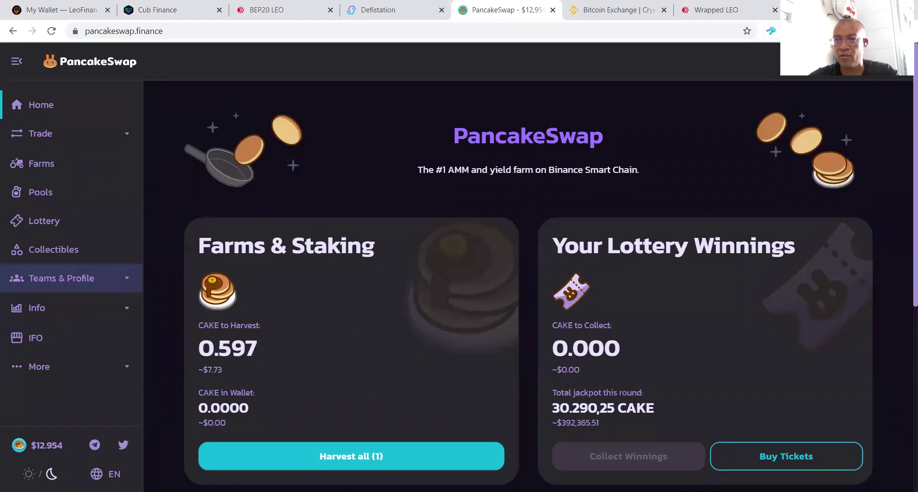
Step: Switch MetaMask on PancakeSwap to the account holding 0.3682 BNB
left_click(770, 31)
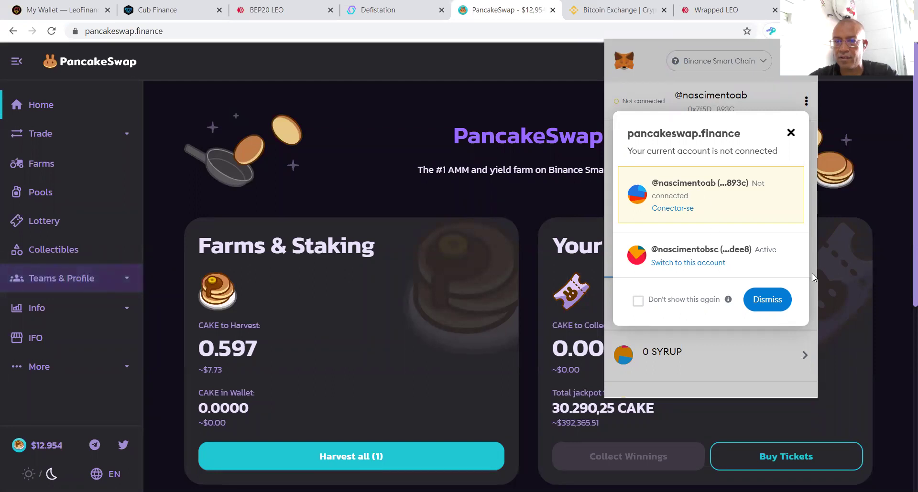
left_click(791, 133)
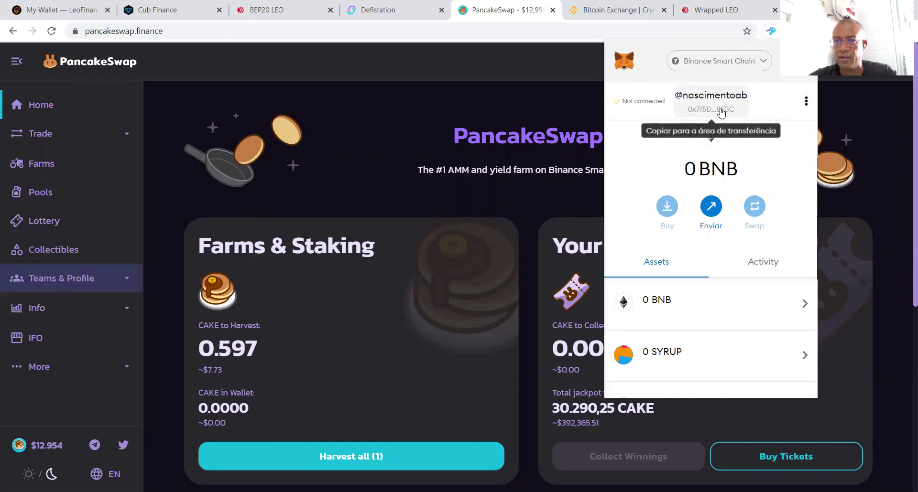
left_click(796, 61)
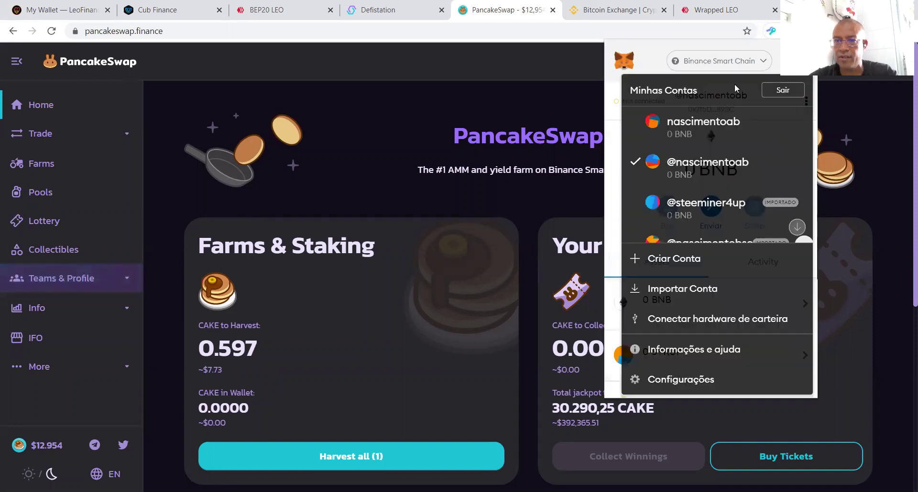
scroll(707, 215, "down", 1)
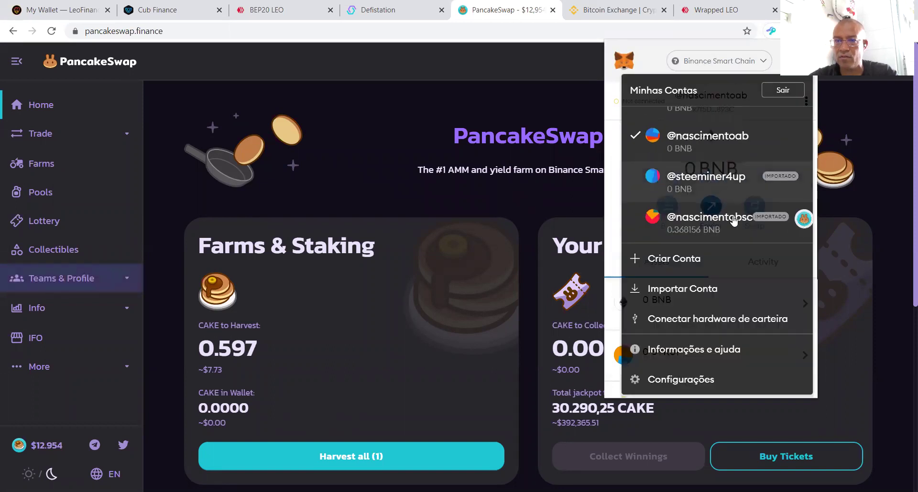
left_click(708, 224)
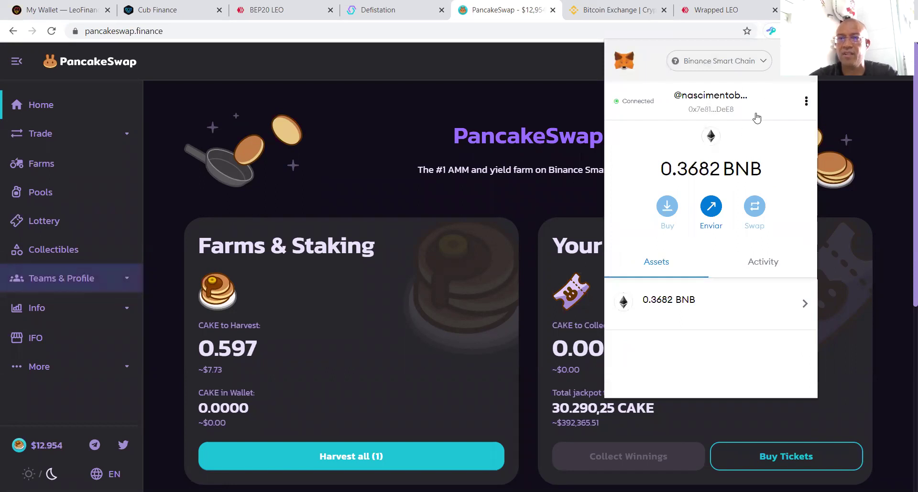
left_click(843, 111)
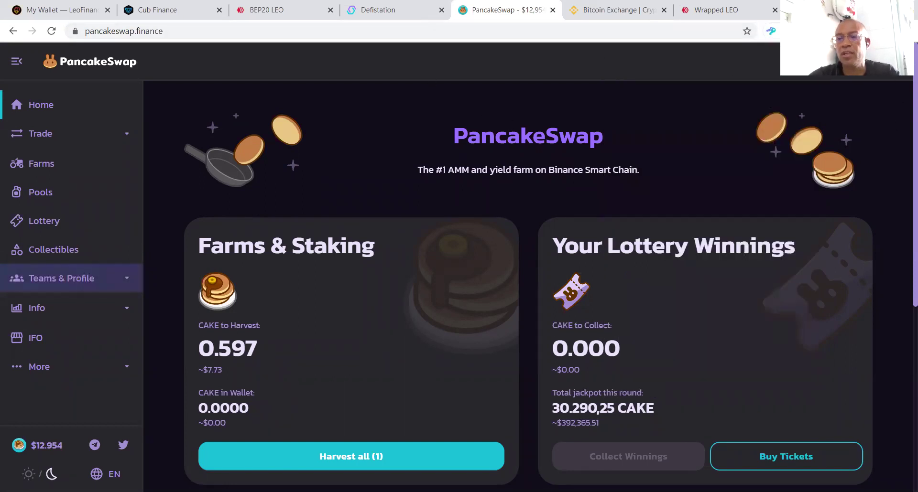
Step: Recheck the wallet's account list and balance, then move to the BEP20 LEO gateway
left_click(807, 31)
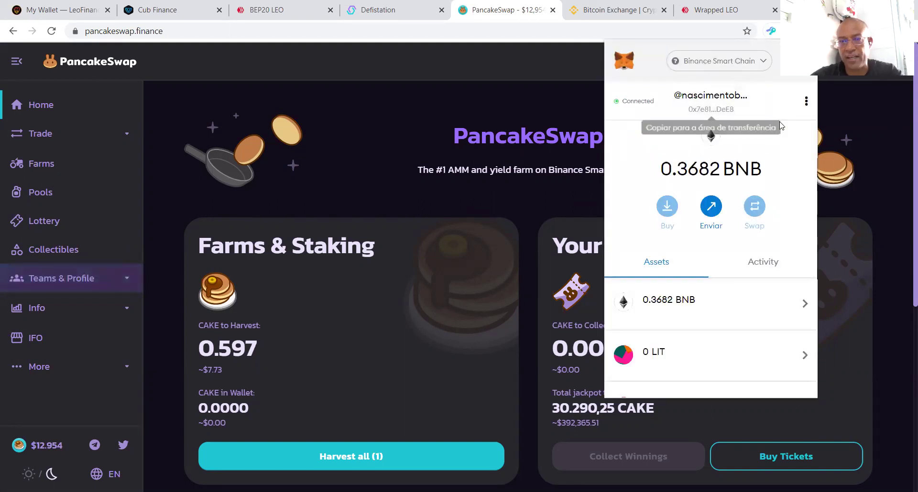
left_click(799, 61)
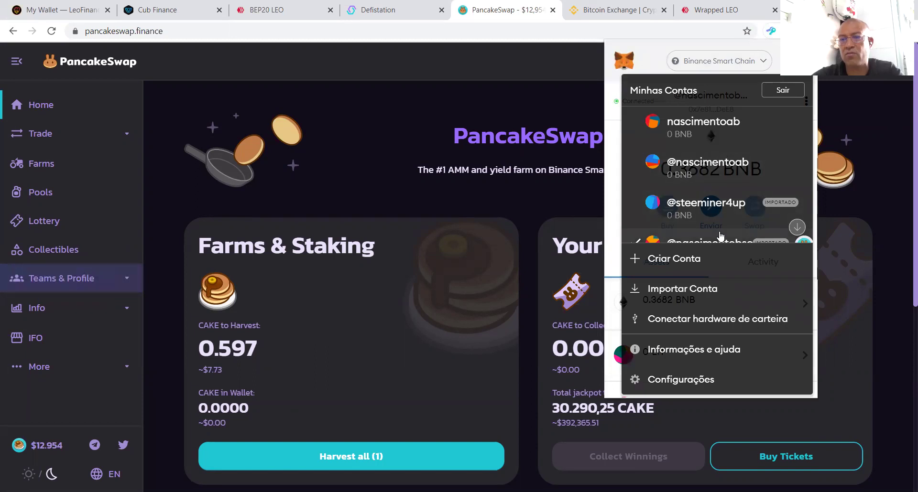
key("Escape")
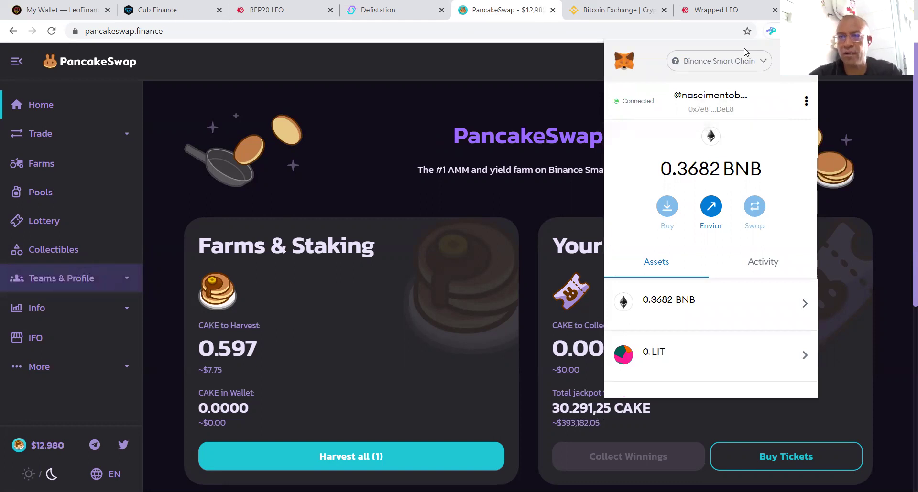
left_click(428, 115)
left_click(305, 10)
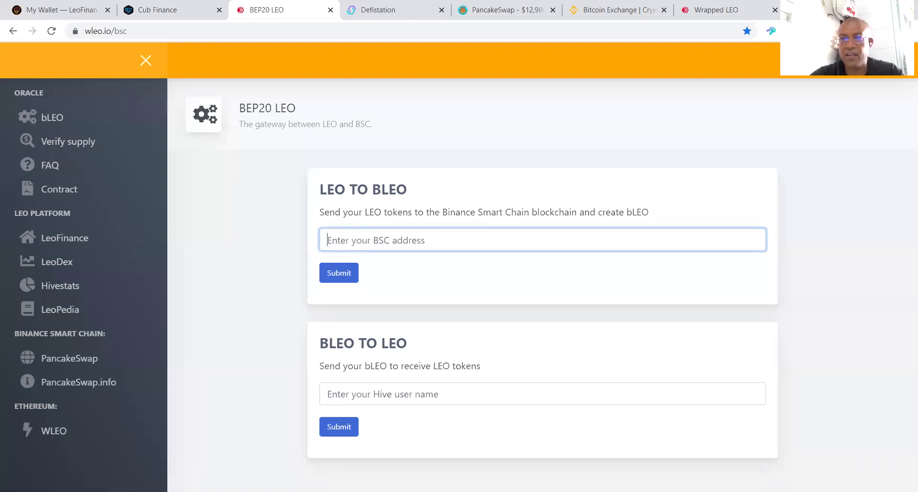
Step: Paste the MetaMask BSC address into wleo.io's BSC address field and submit it for a LEO deposit
left_click(771, 31)
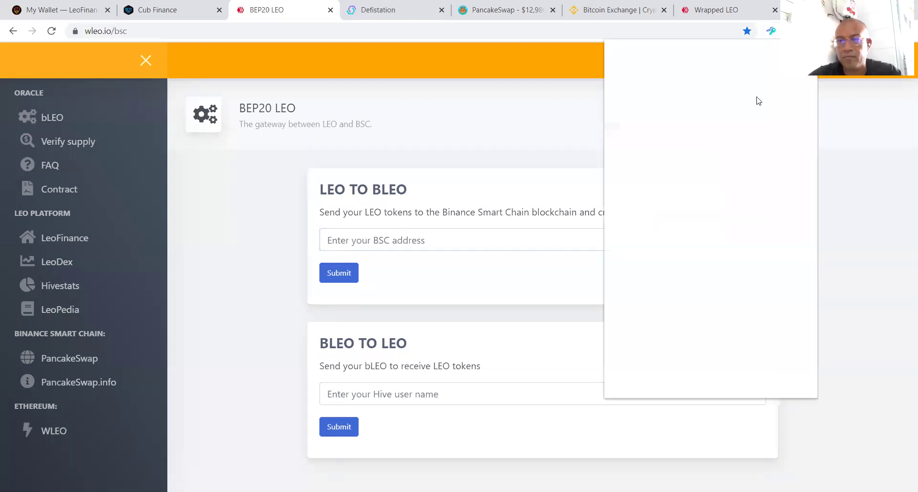
left_click(711, 112)
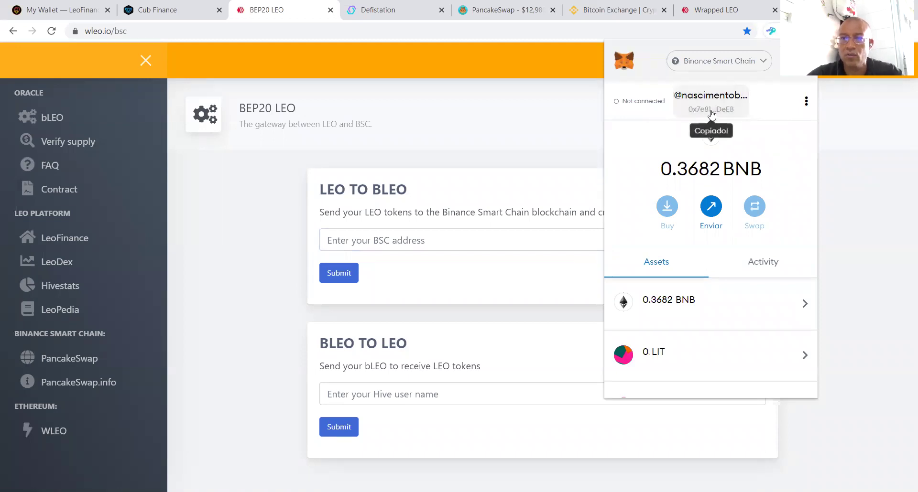
left_click(396, 242)
type("0x7e819D9408bCF631d4dCc20526F83702E703DeE8")
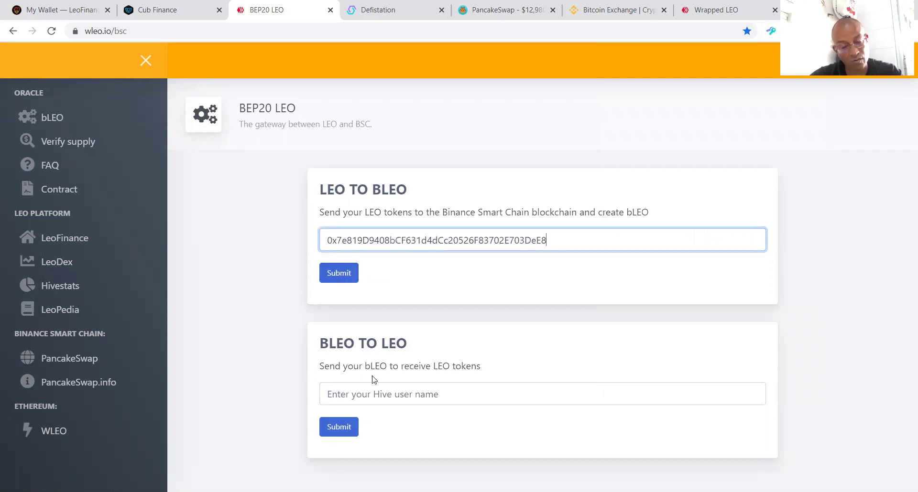
left_click(341, 274)
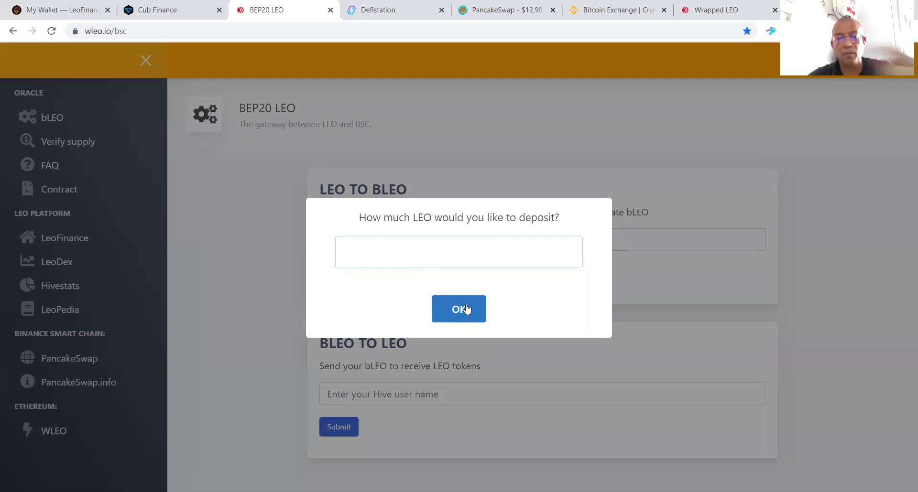
left_click(60, 11)
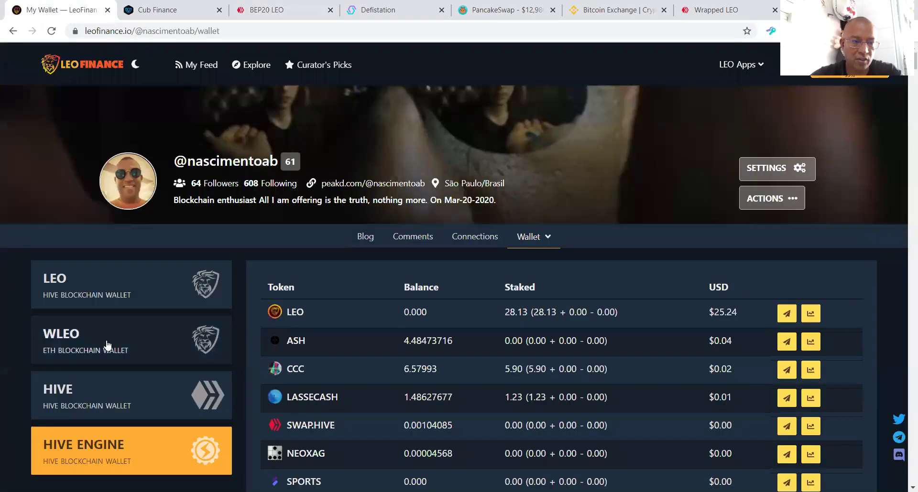
Step: View the LEO wallet (0.000 LEO, 28.128 LEO Power), then head back to the BEP20 LEO tab
left_click(97, 281)
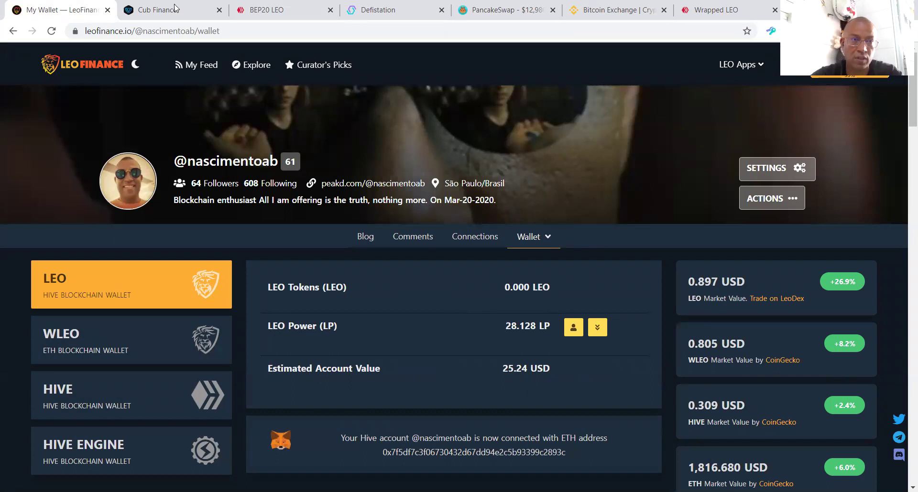
left_click(277, 10)
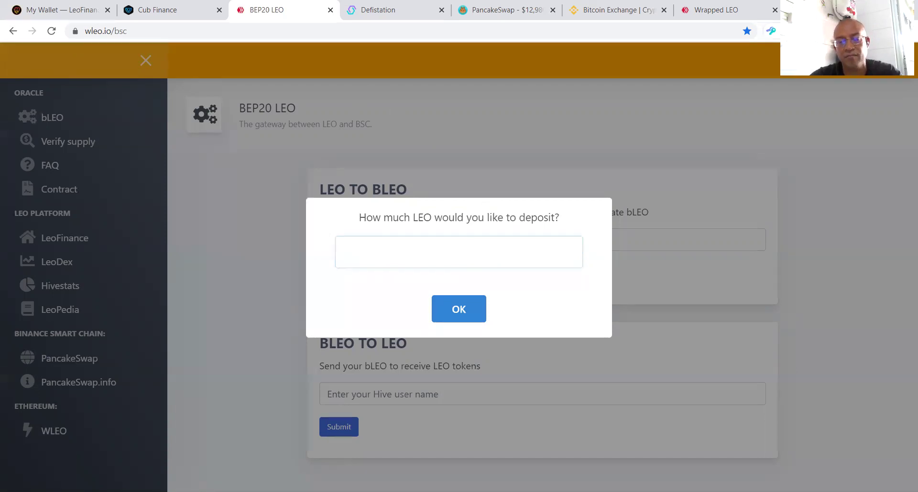
Step: Check the wallet, then resubmit the BSC address and dismiss the empty-amount deposit prompt and 'use numbers' alert
left_click(808, 30)
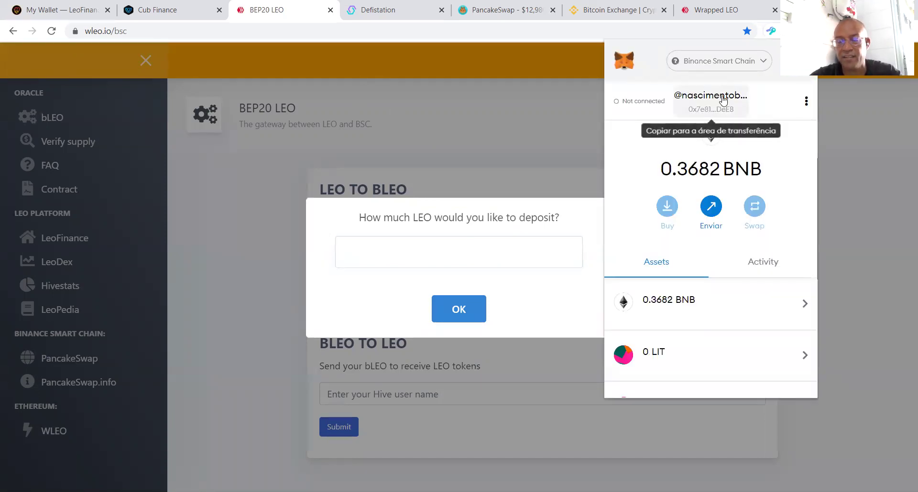
left_click(463, 129)
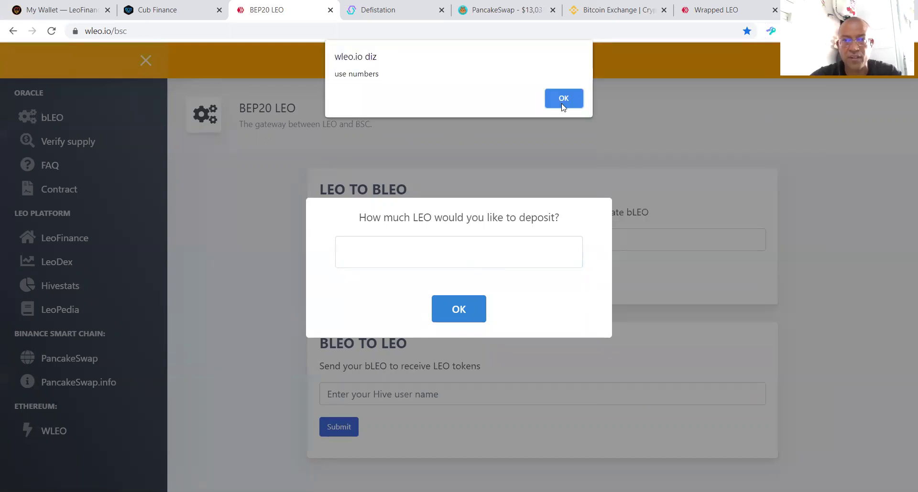
left_click(563, 100)
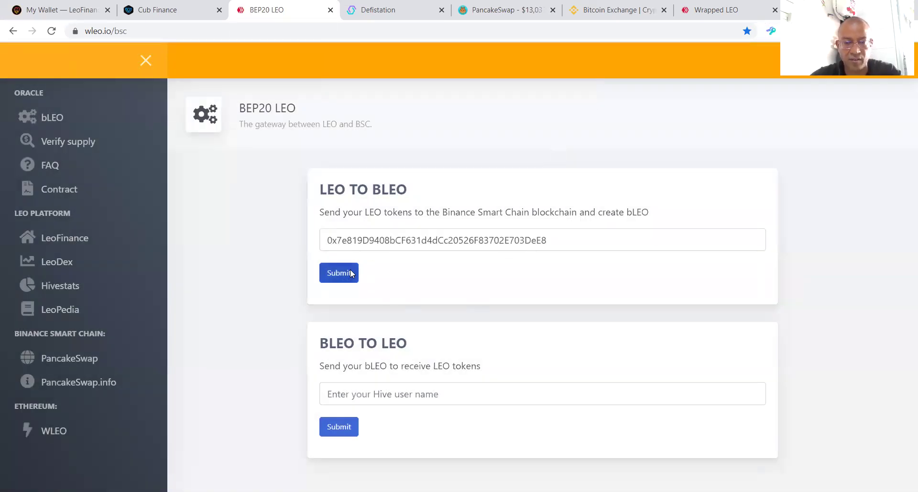
left_click(351, 274)
left_click(483, 321)
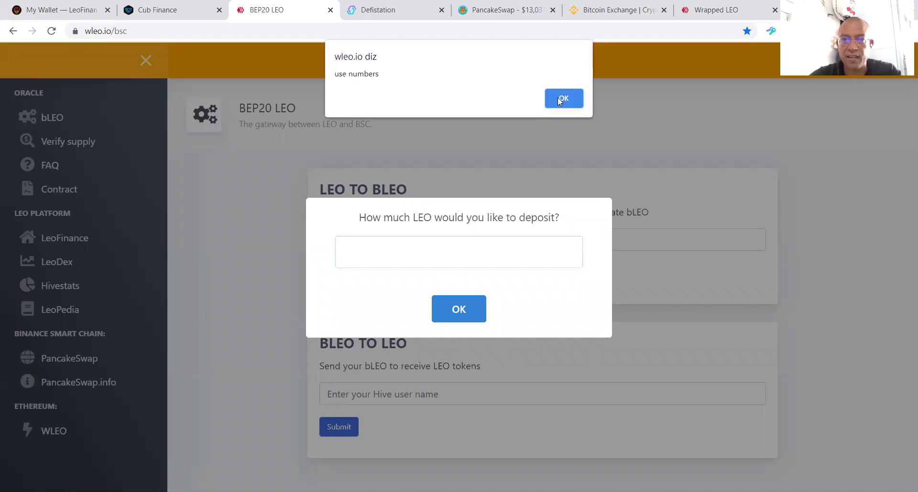
left_click(559, 98)
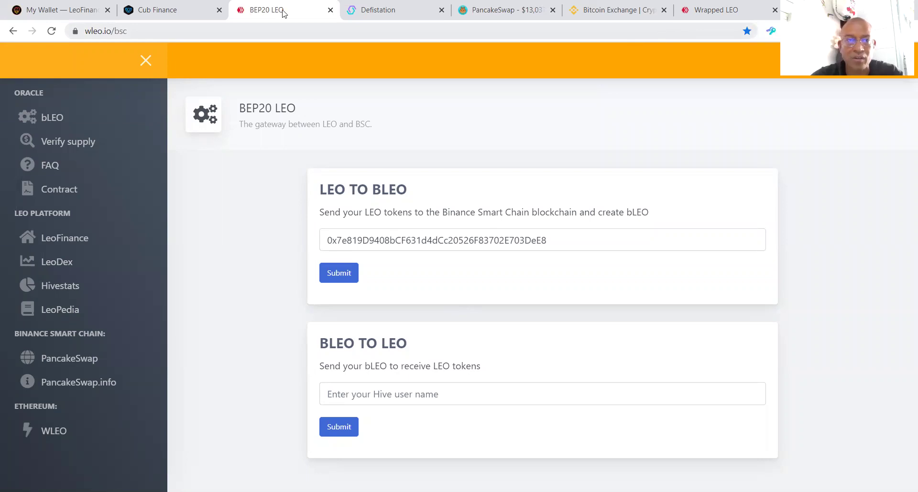
left_click(123, 29)
key("End")
key("ctrl+shift+Left")
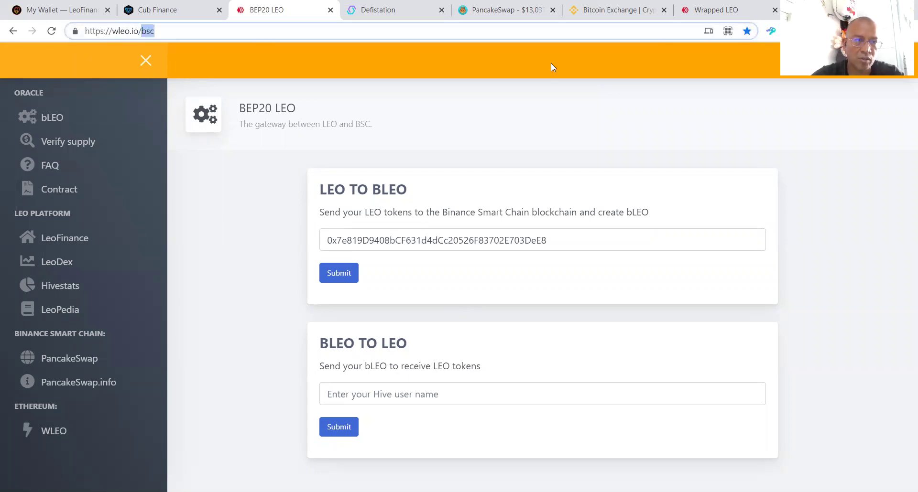
key("BackSpace")
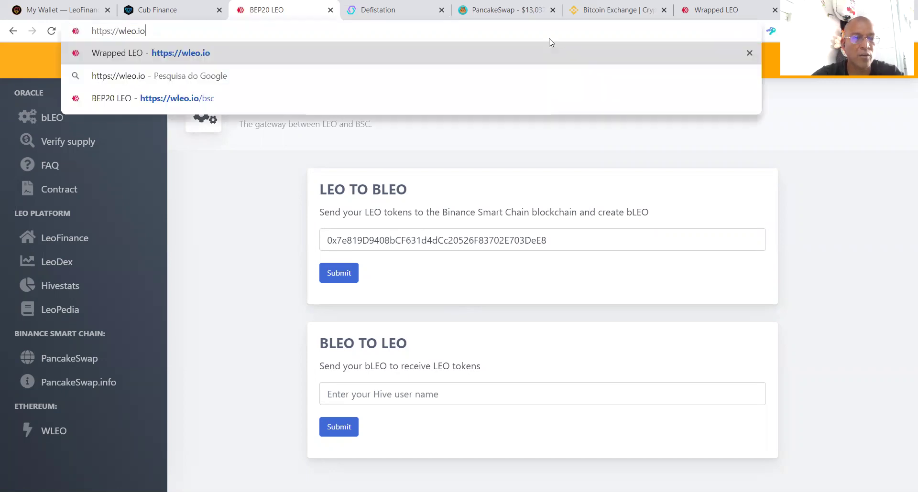
key("Return")
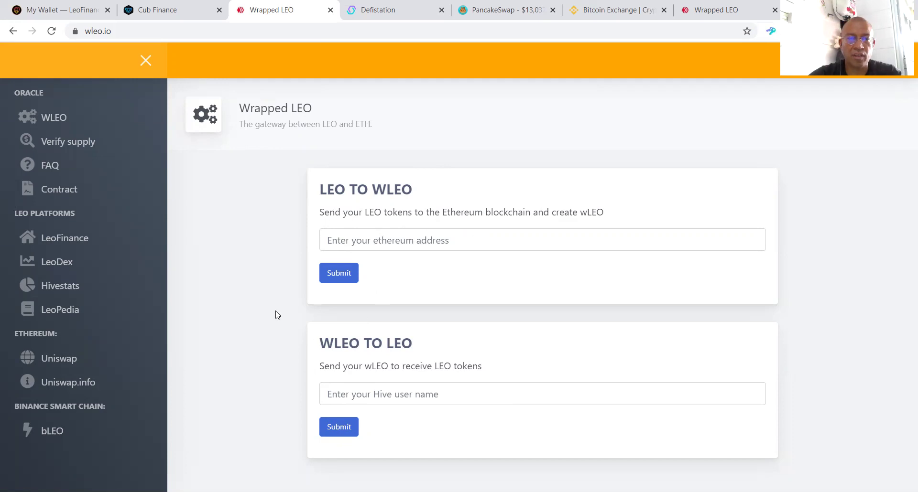
left_click(351, 240)
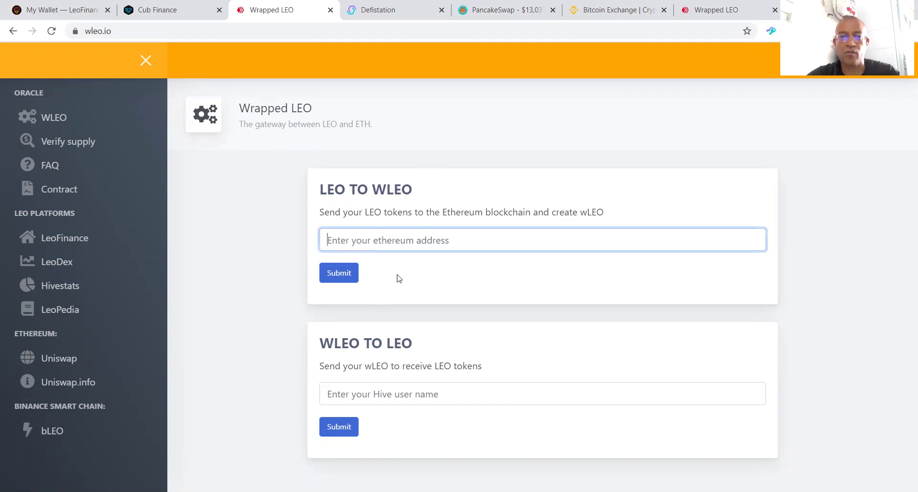
left_click(345, 398)
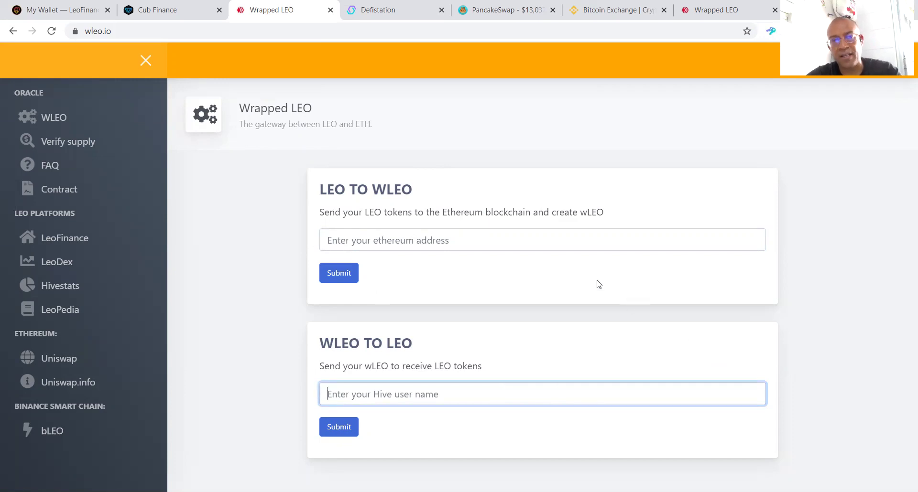
left_click(145, 32)
left_click(144, 32)
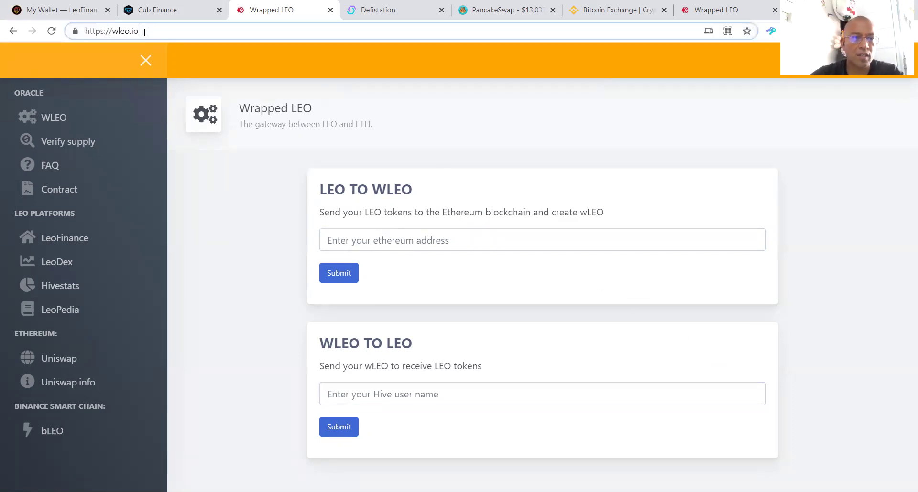
type("/bd")
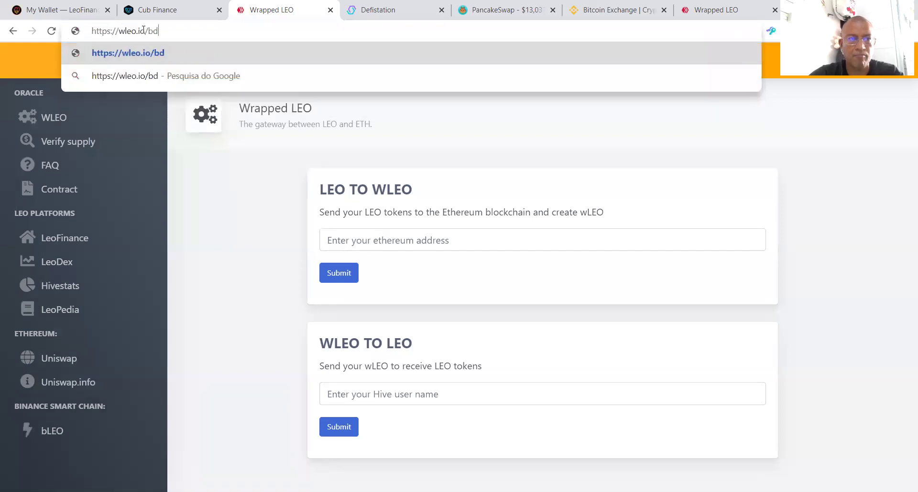
type("c")
key("BackSpace")
key("BackSpace")
type("sc")
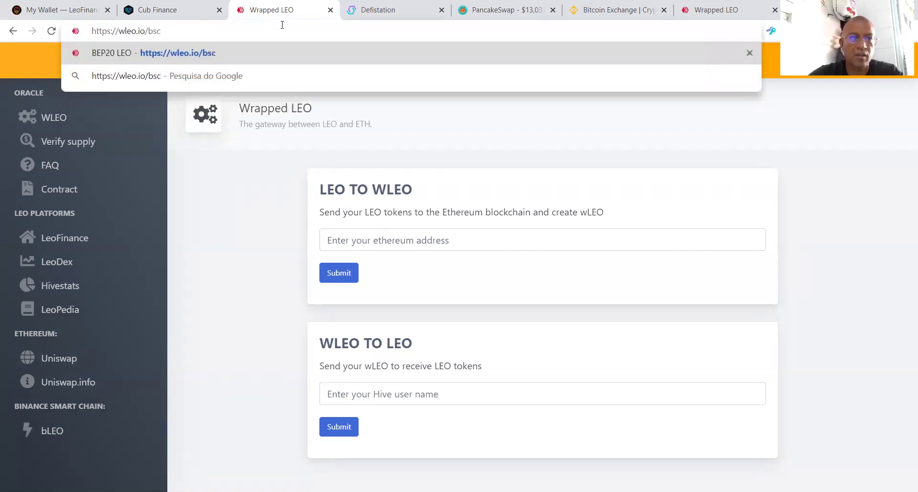
Step: Go back to the BEP20 LEO gateway page at wleo.io/bsc
left_click(207, 51)
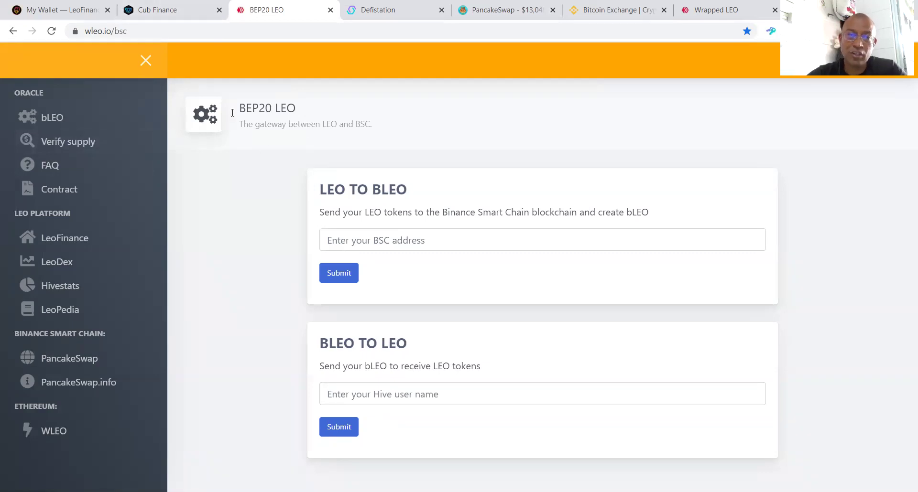
Step: Close the BEP20 LEO tab and browse the Cub Finance farms
middle_click(263, 9)
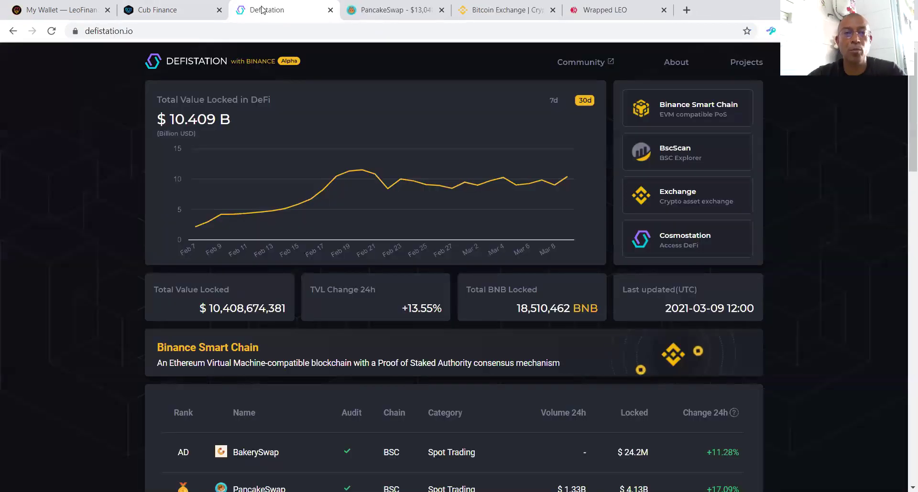
left_click(173, 8)
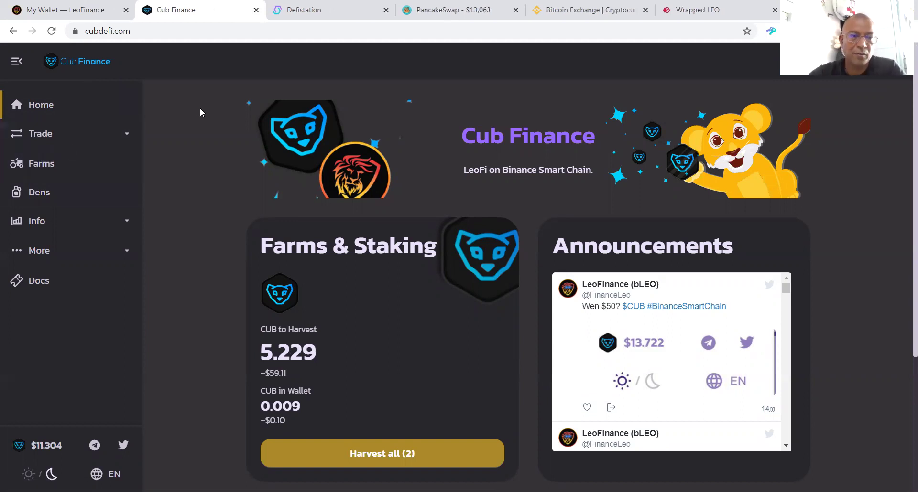
left_click(42, 165)
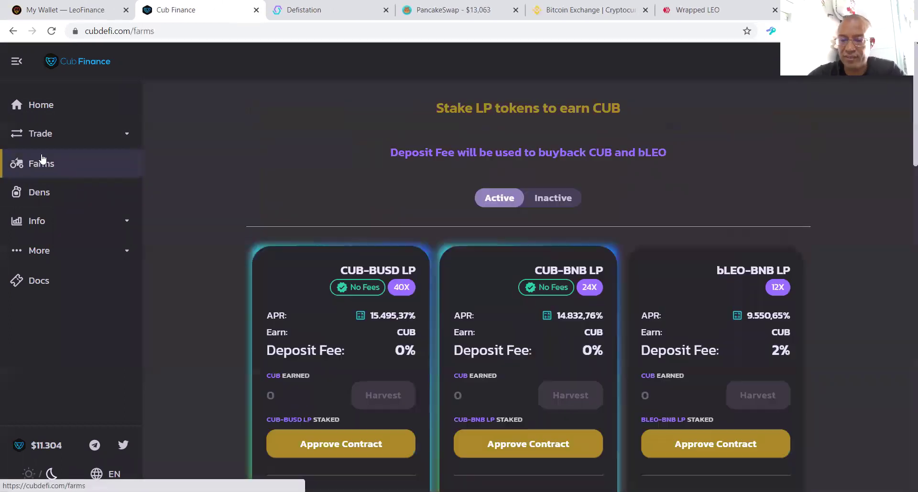
scroll(376, 272, "down", 5)
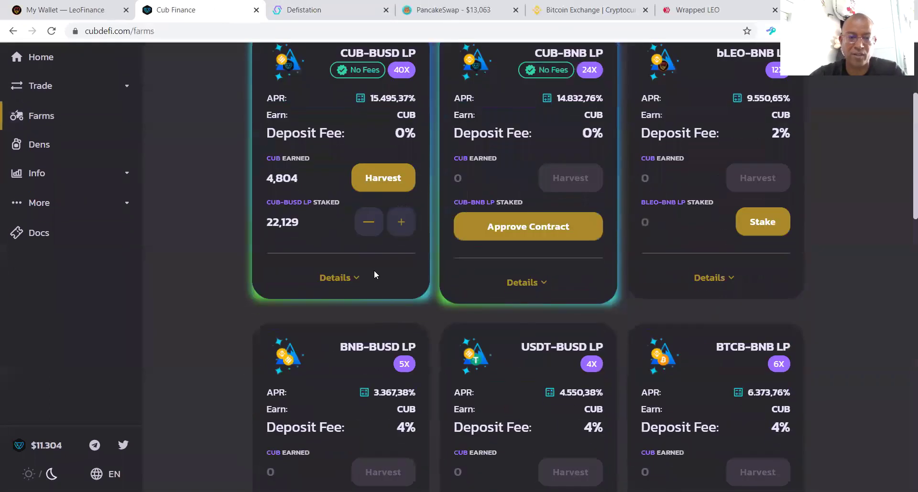
scroll(354, 186, "up", 3)
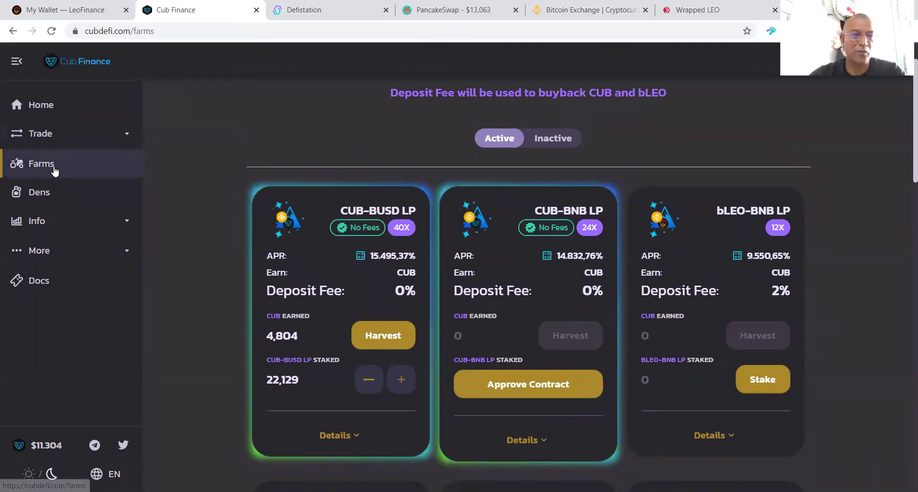
Step: Scroll through the CUB, BUSD and WBNB dens, then go to Trade > Exchange
left_click(47, 198)
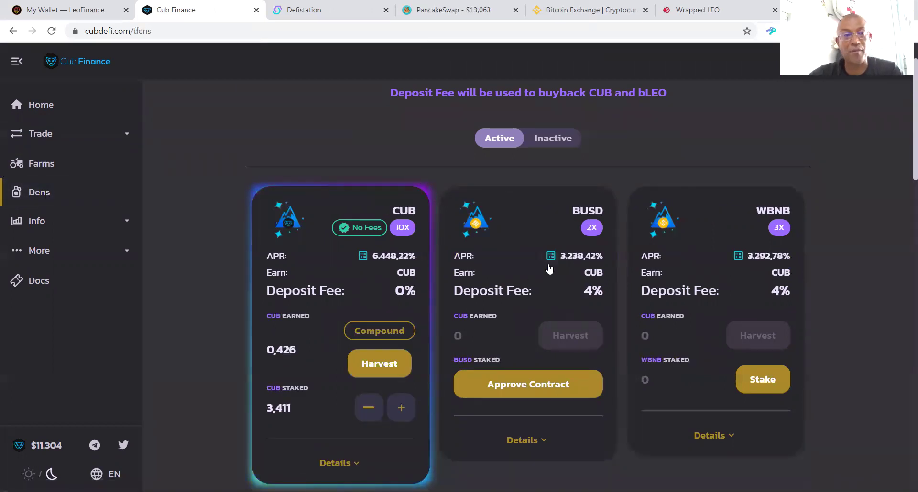
scroll(365, 299, "down", 3)
scroll(301, 253, "up", 3)
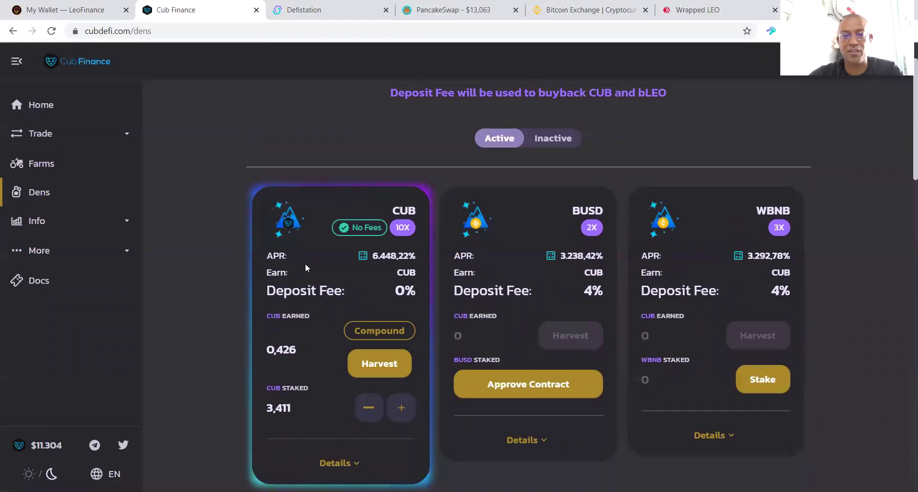
scroll(305, 263, "down", 2)
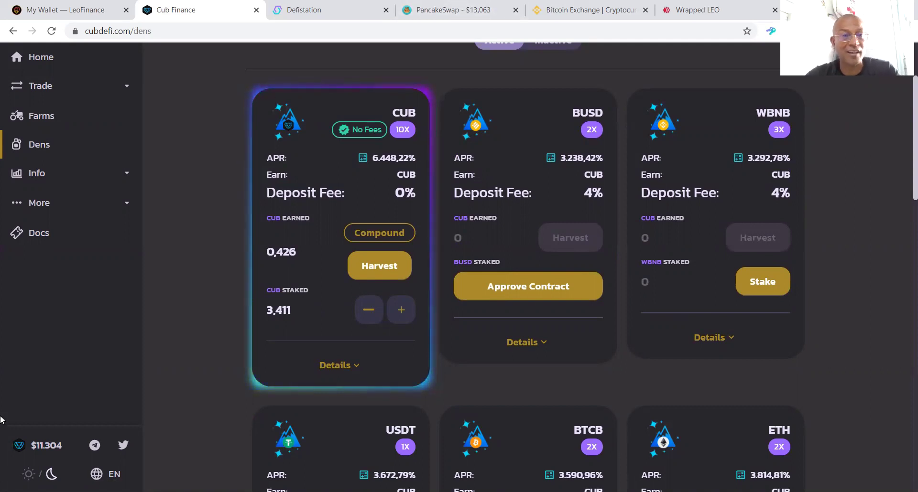
scroll(92, 139, "up", 3)
left_click(93, 135)
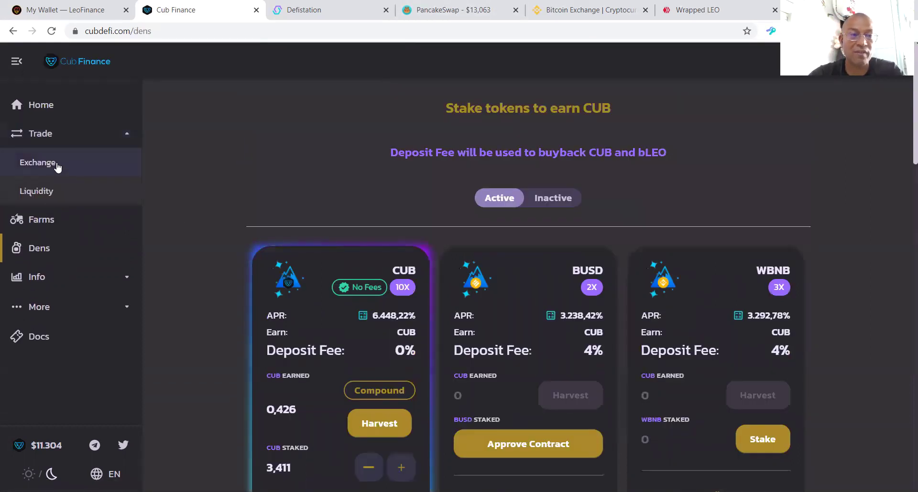
left_click(61, 172)
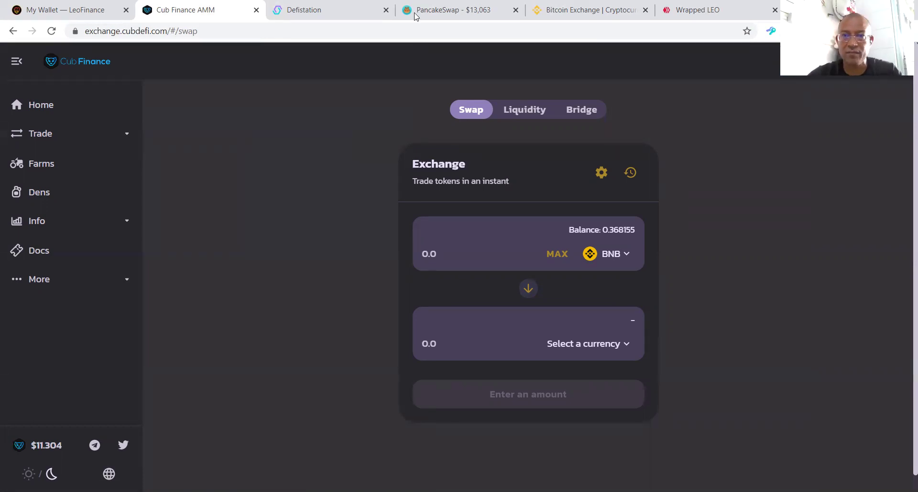
Step: Switch to the Binance homepage tab showing BNB at $267.44
left_click(588, 10)
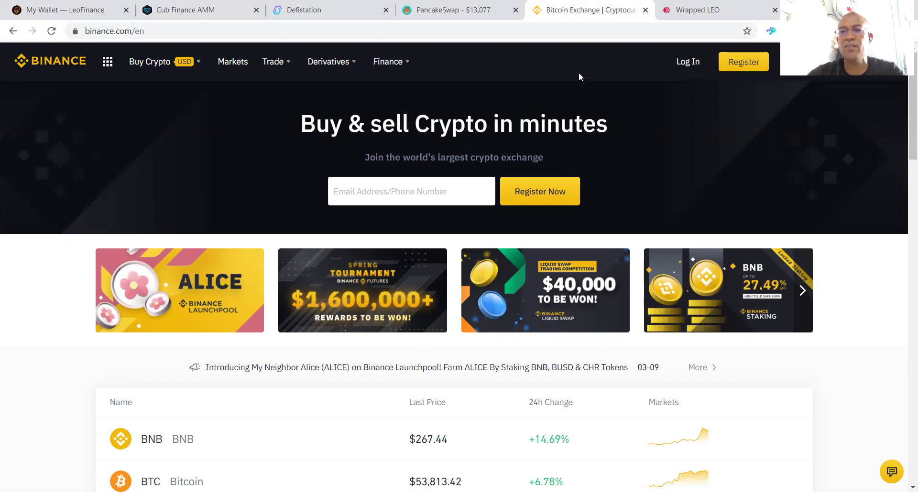
Step: Peek at Binance's Register page, return home, and switch the language to Português (Brasil)
left_click(759, 62)
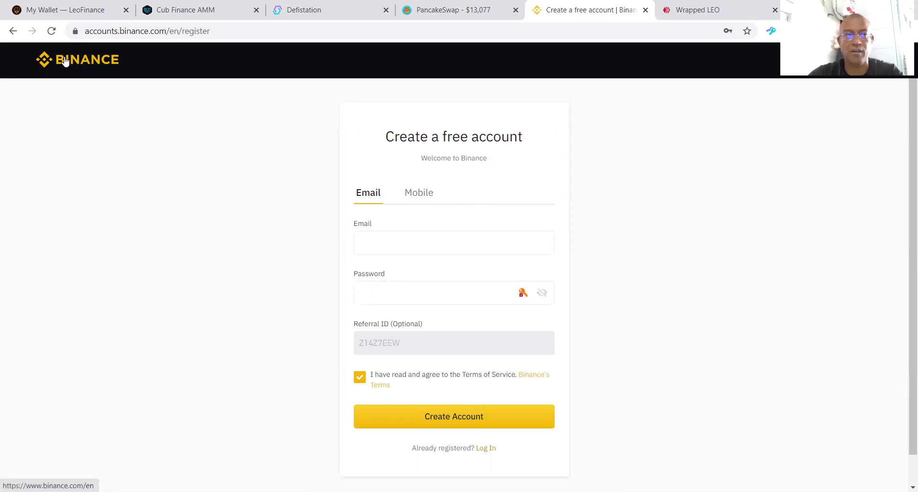
left_click(109, 76)
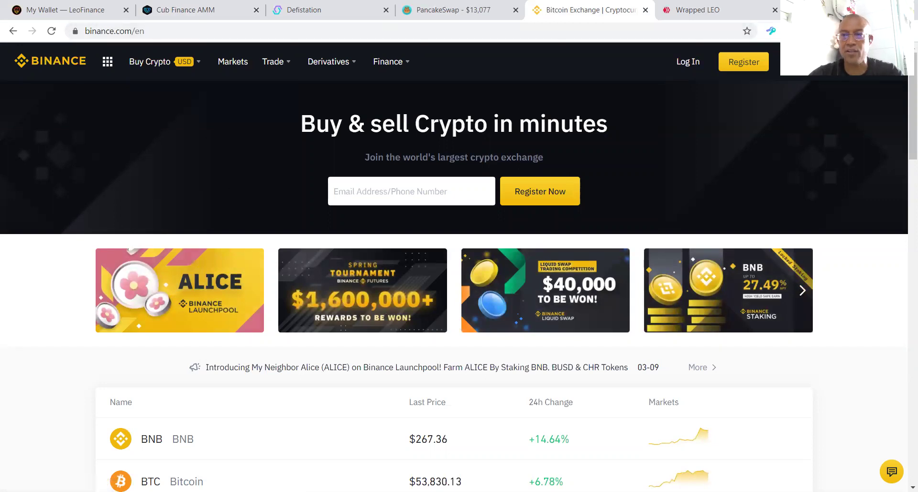
mouse_move(794, 61)
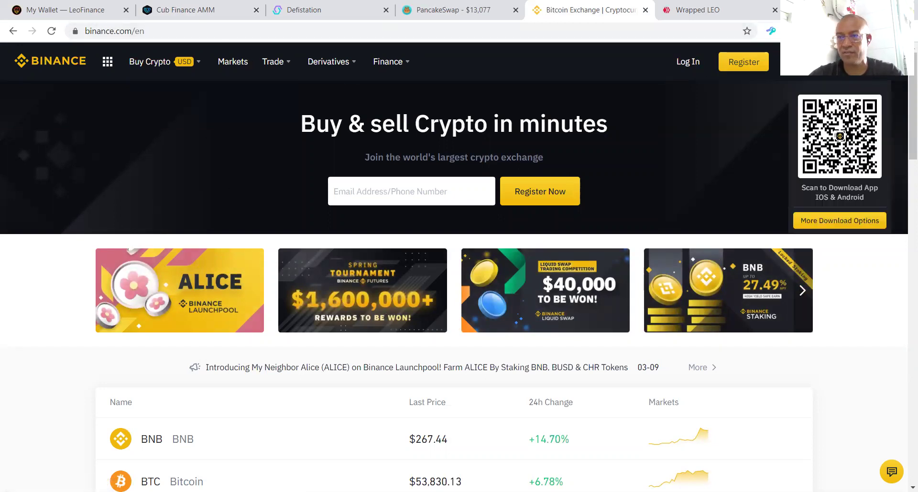
left_click(827, 61)
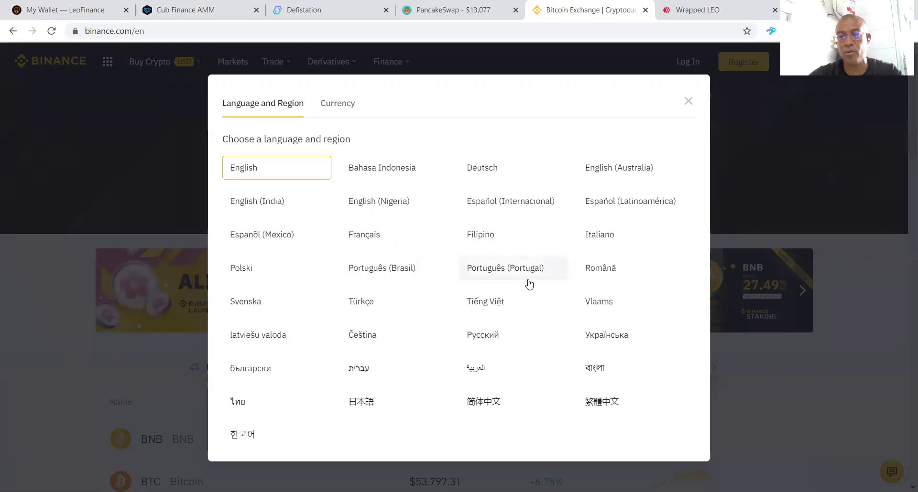
left_click(387, 277)
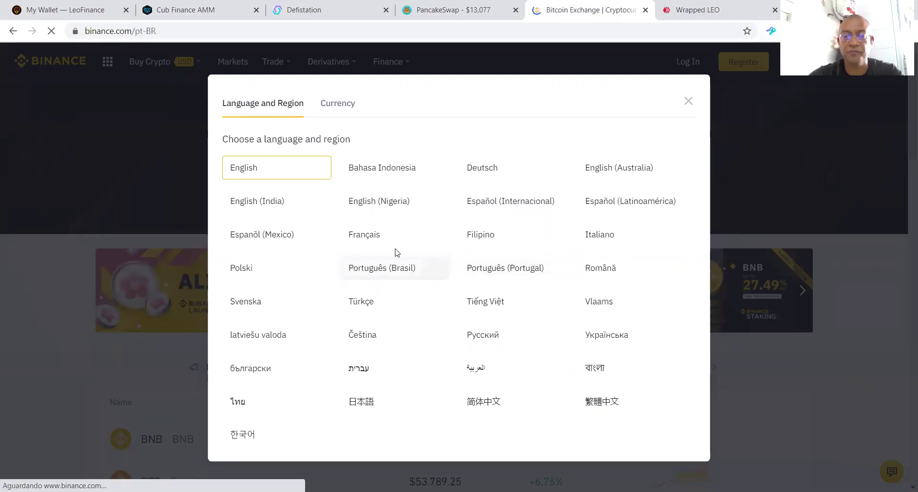
Step: Scroll the Portuguese homepage, check the 0.3682 BNB wallet balance, and return to Cub Finance's swap page
scroll(378, 239, "down", 8)
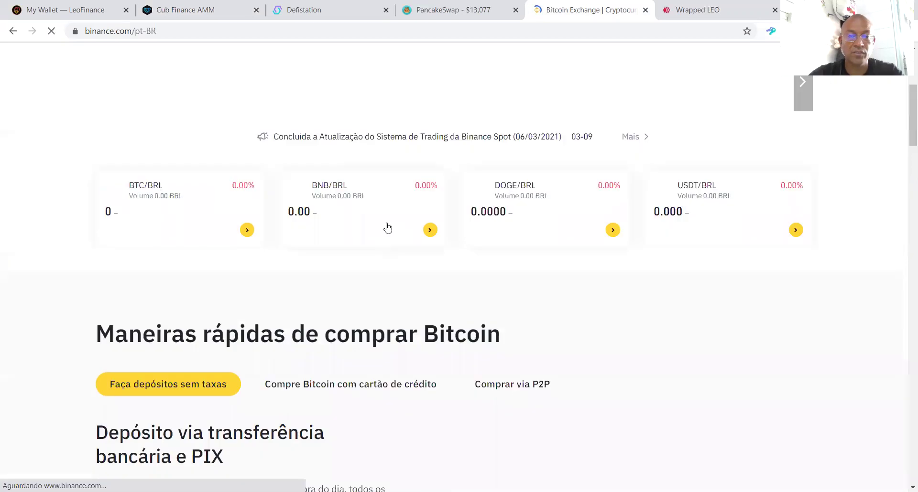
scroll(375, 221, "down", 3)
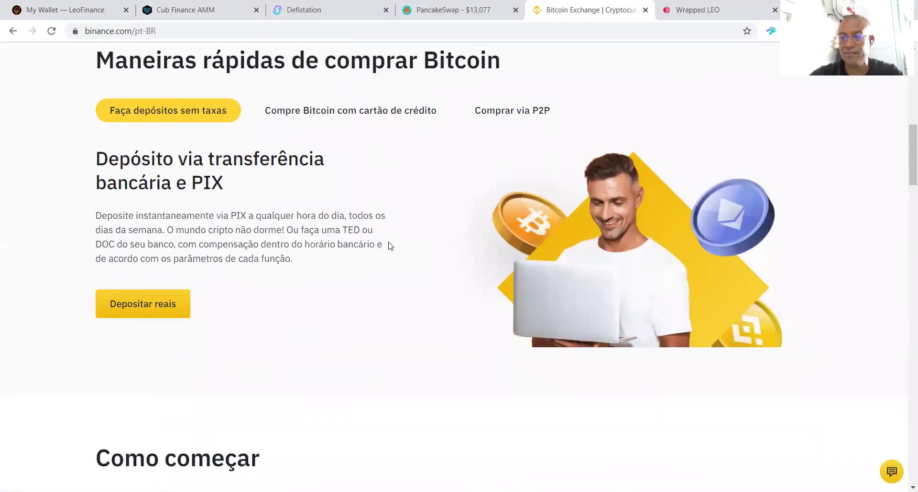
scroll(428, 248, "up", 6)
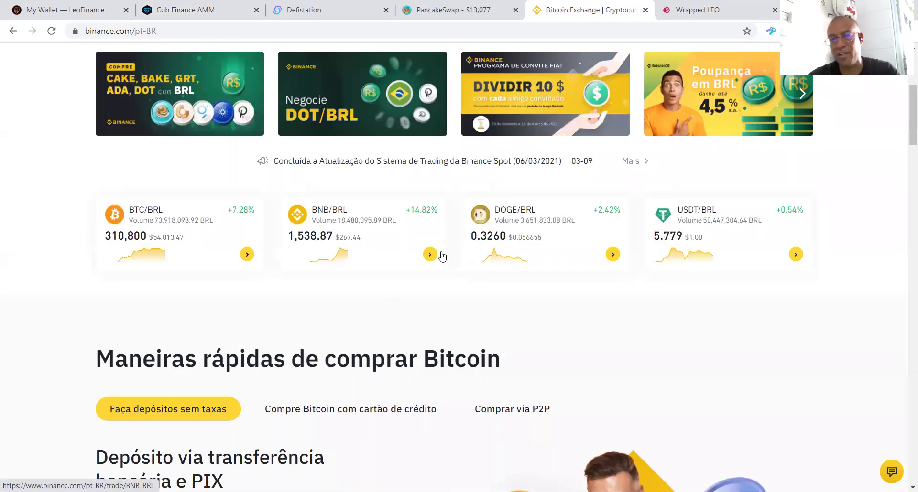
scroll(440, 254, "up", 5)
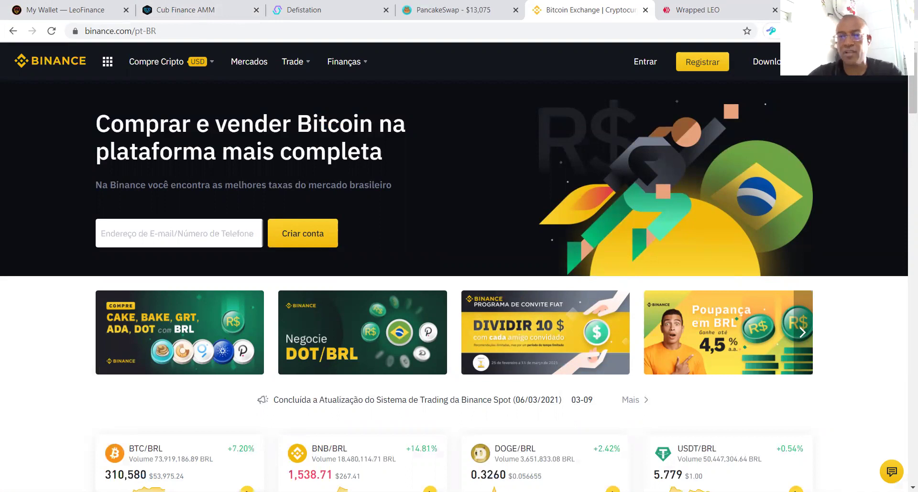
left_click(812, 31)
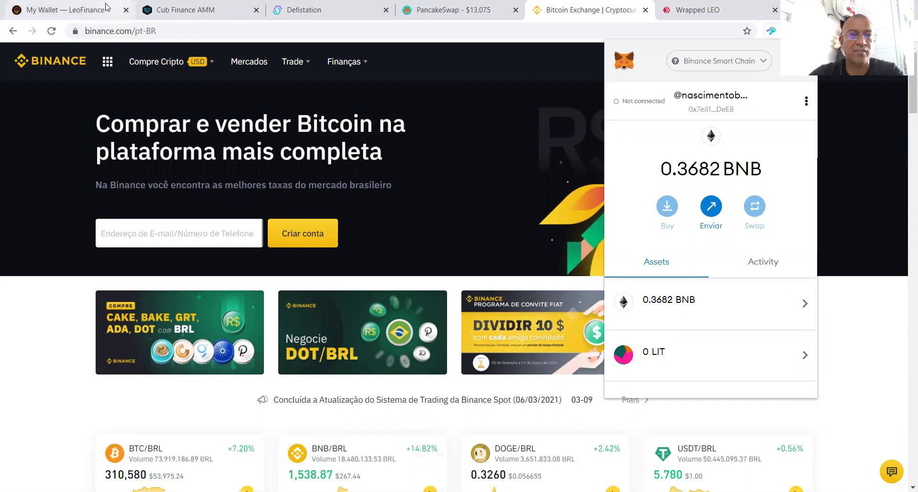
left_click(187, 10)
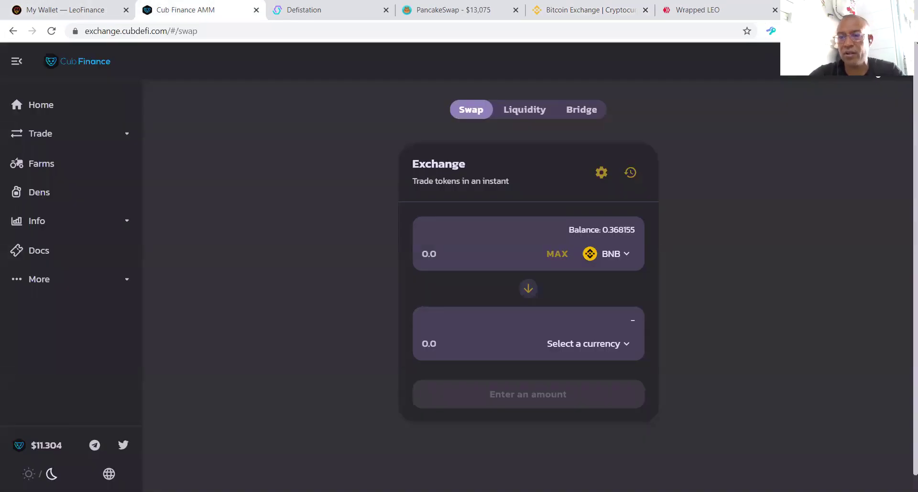
Step: Check the connected wallet, set the maximum BNB amount and pick CUB as the token to receive
left_click(874, 61)
left_click(588, 217)
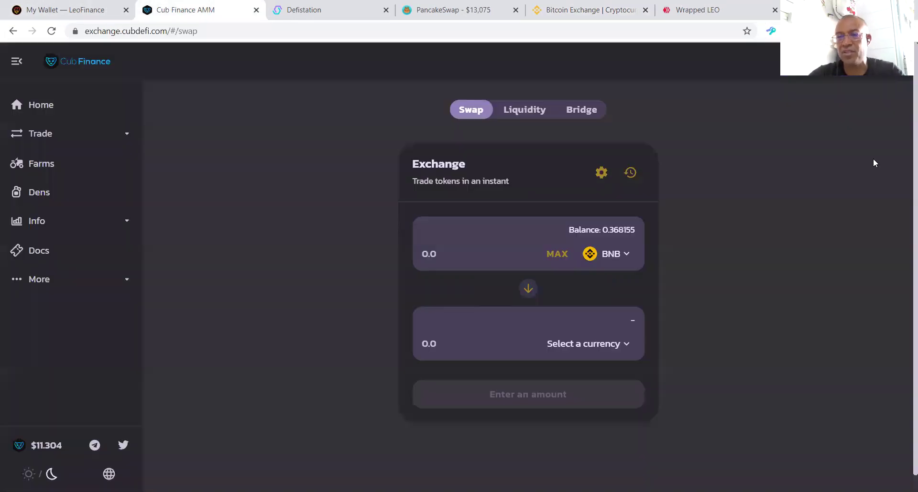
left_click(553, 257)
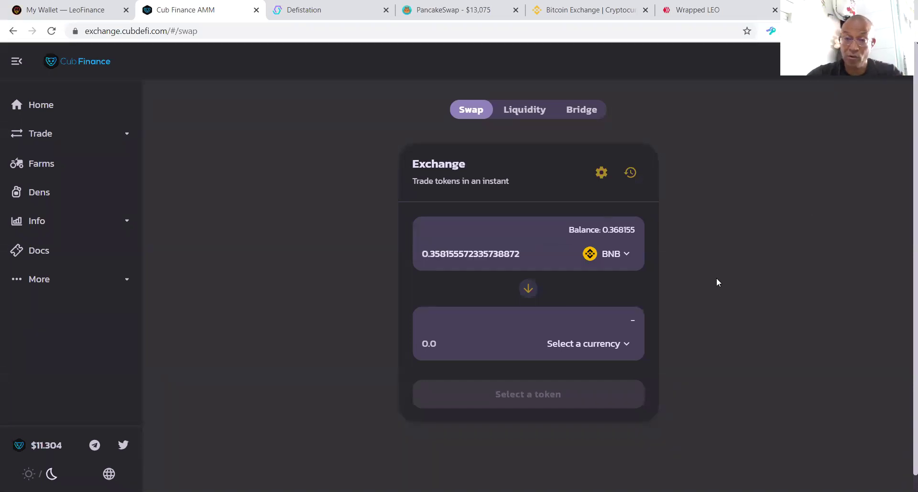
left_click(630, 345)
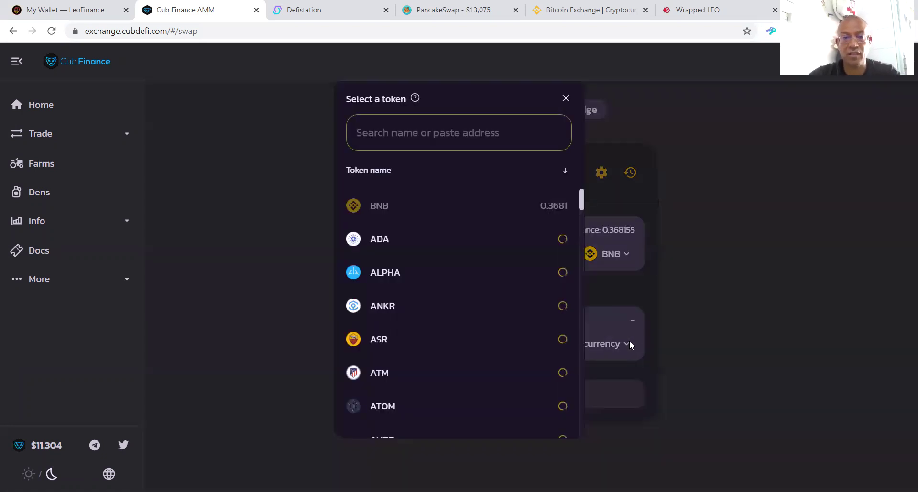
type("cub")
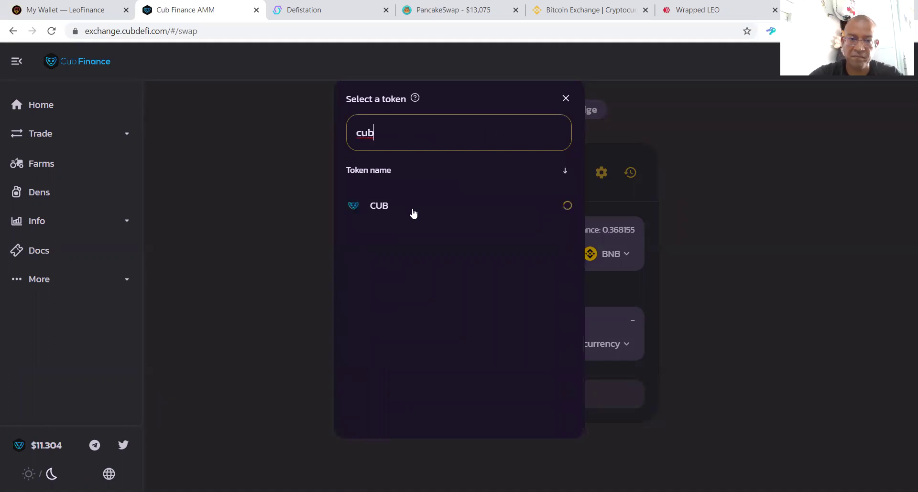
left_click(413, 211)
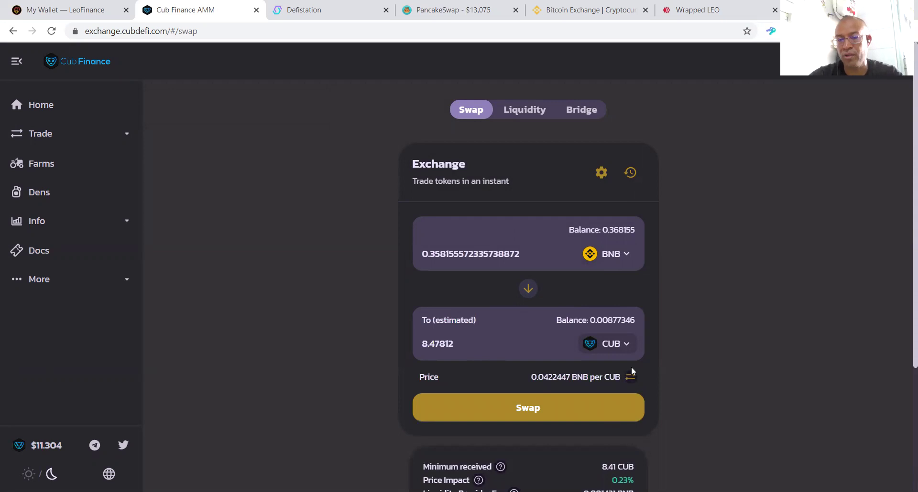
Step: Change the output token to bLEO, enter exactly 1 bLEO, and open Confirm Swap
left_click(617, 346)
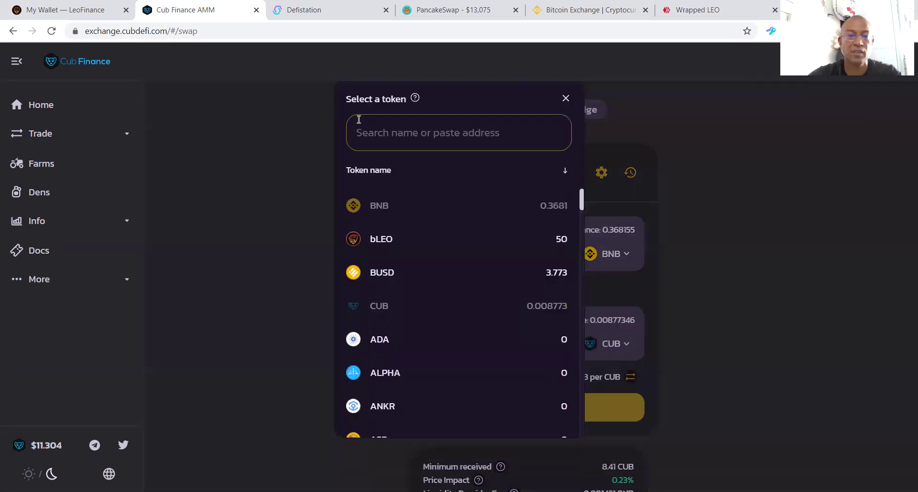
left_click(393, 234)
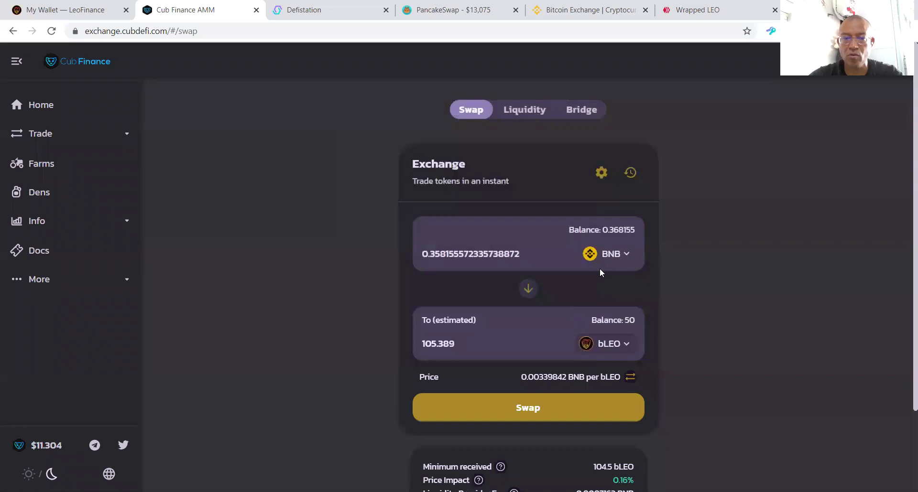
left_click_drag(457, 354, 266, 379)
left_click(282, 363)
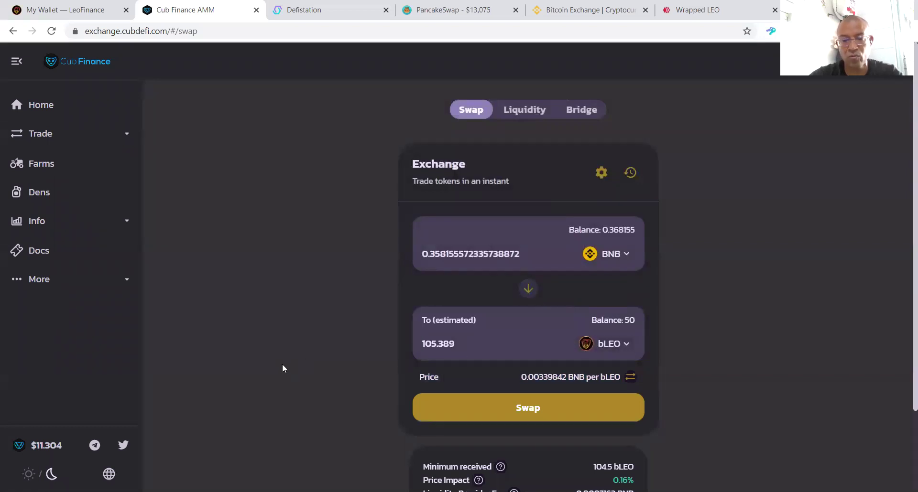
left_click_drag(488, 345, 367, 346)
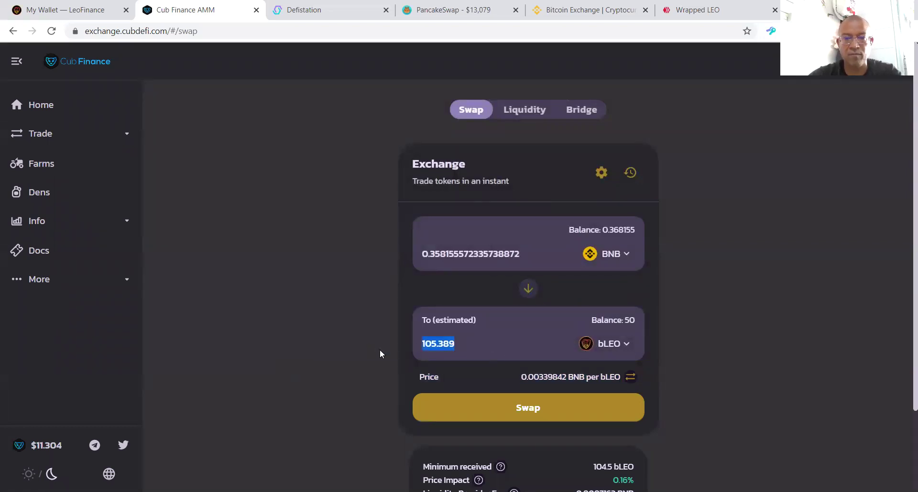
type("1")
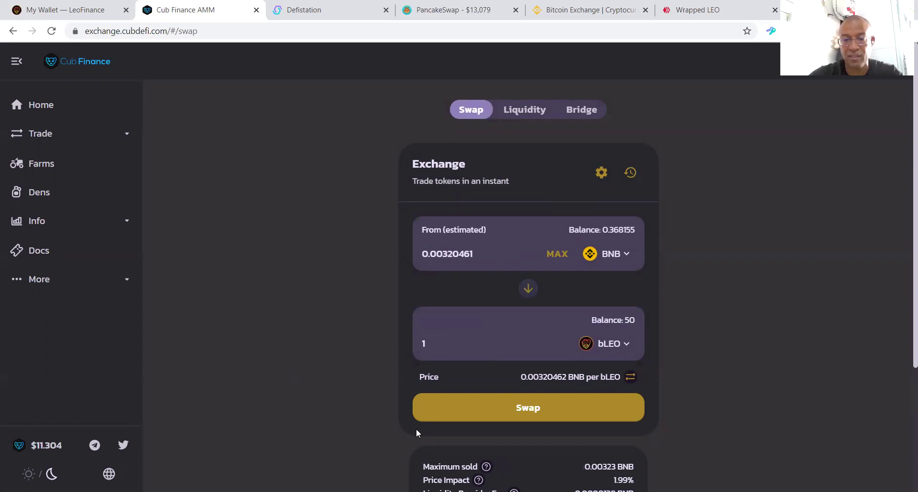
left_click(539, 408)
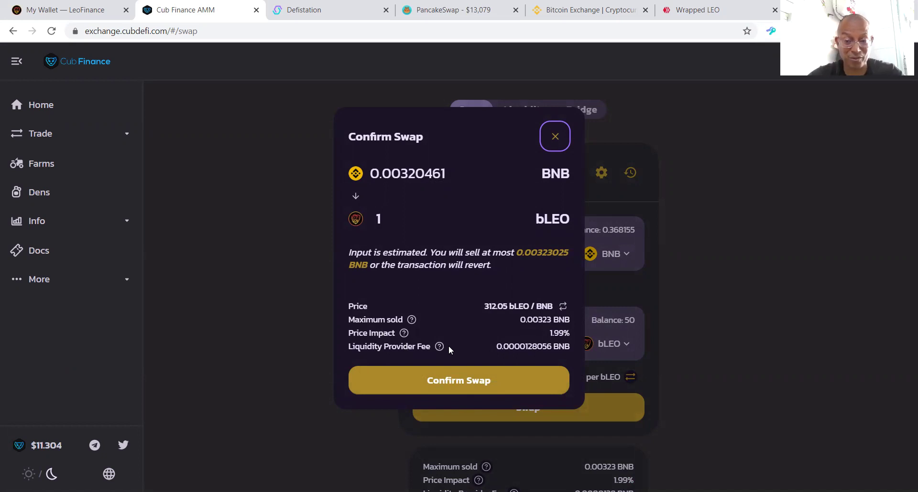
Step: Confirm the 0.0032 BNB for 1 bLEO swap, close the submitted notice and view it on BscScan
left_click(435, 381)
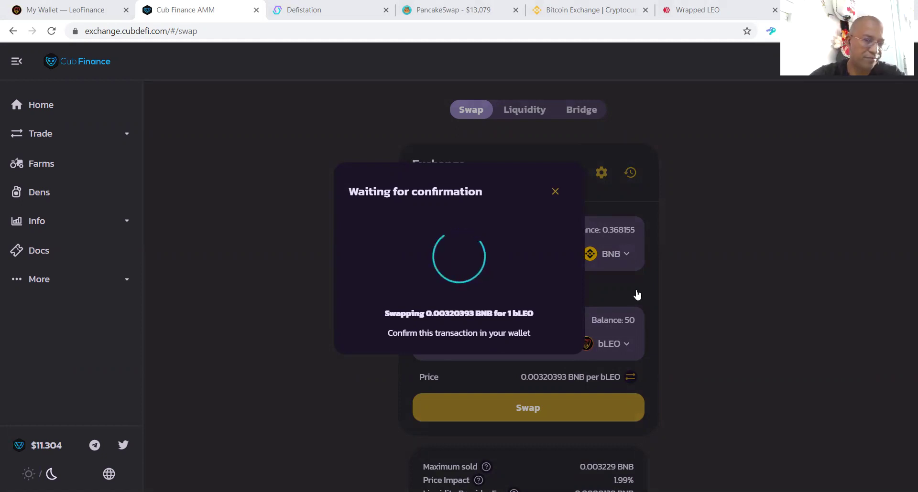
left_click(485, 339)
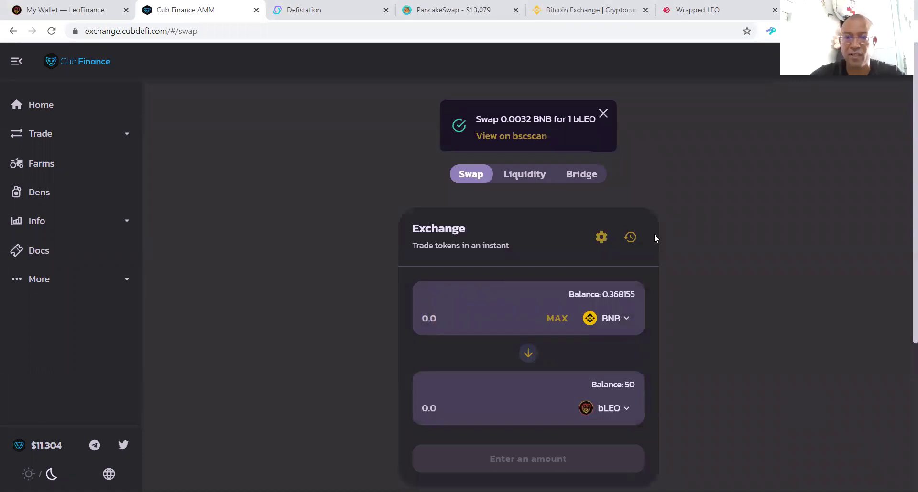
left_click(511, 136)
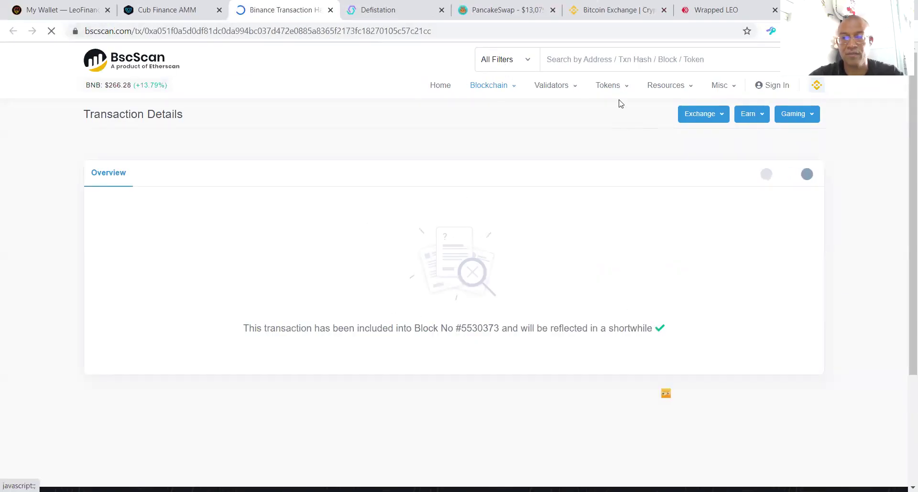
Step: Scroll through the successful transaction details, then return to the Cub Finance exchange showing 51 bLEO
scroll(528, 246, "down", 1)
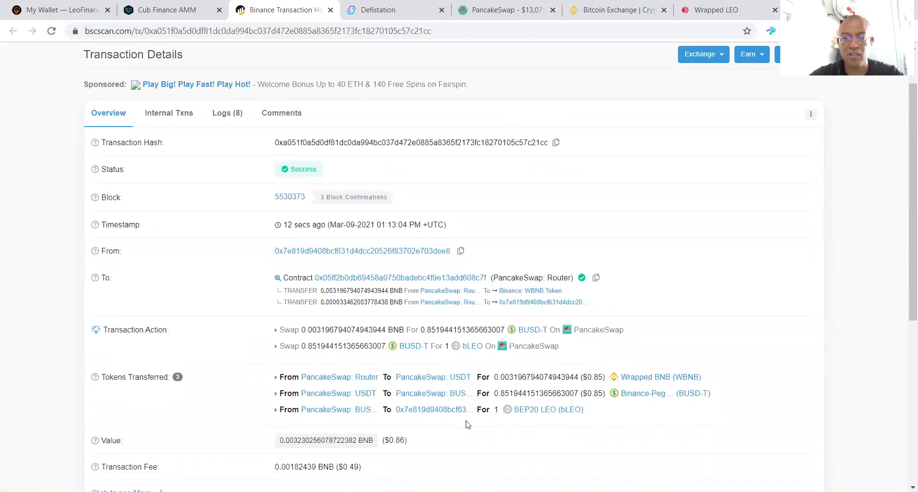
scroll(514, 412, "down", 2)
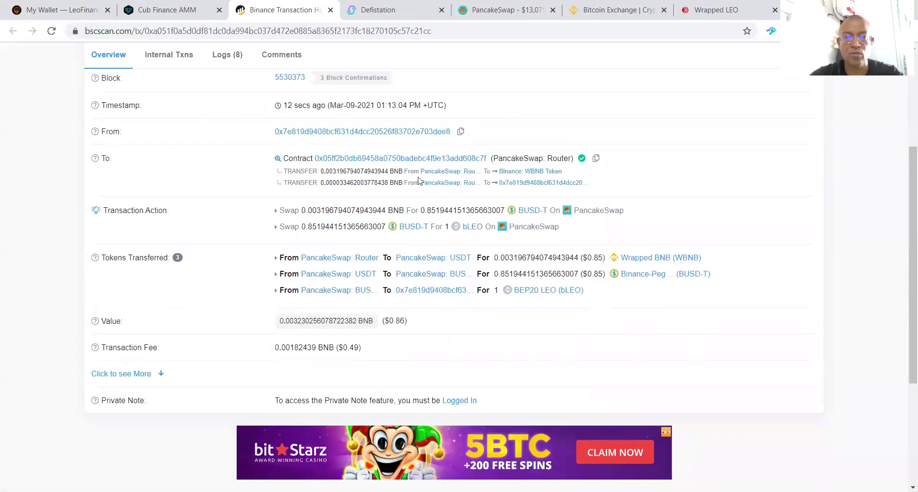
scroll(520, 271, "up", 3)
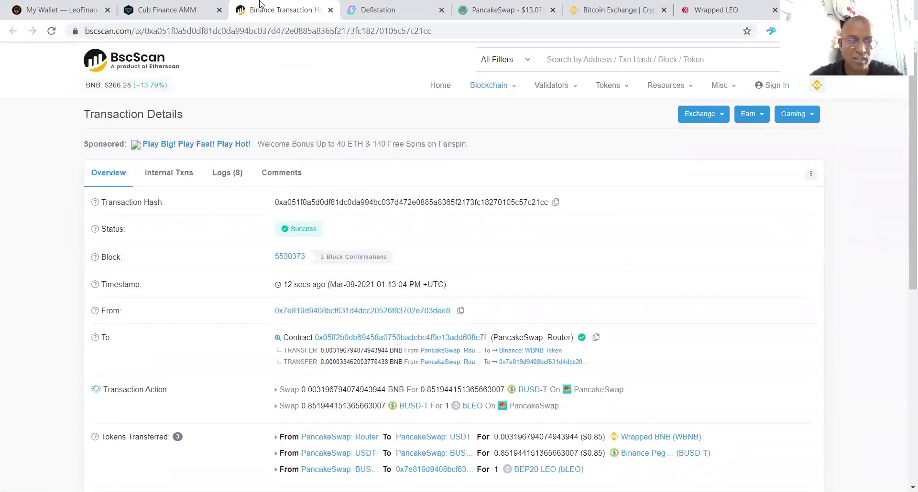
left_click(200, 5)
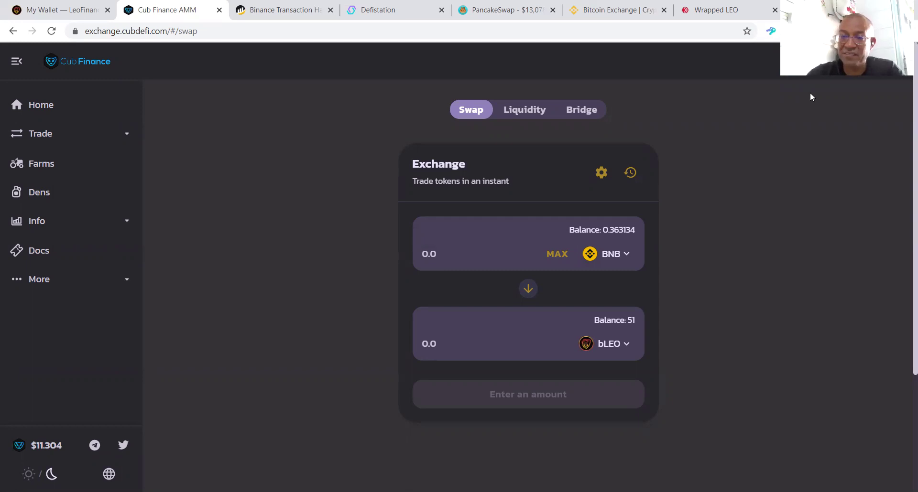
Step: Load Telegram Web from its bookmark in a new tab and enter the Steemit Brasil | Old Friends chat
key("ctrl+t")
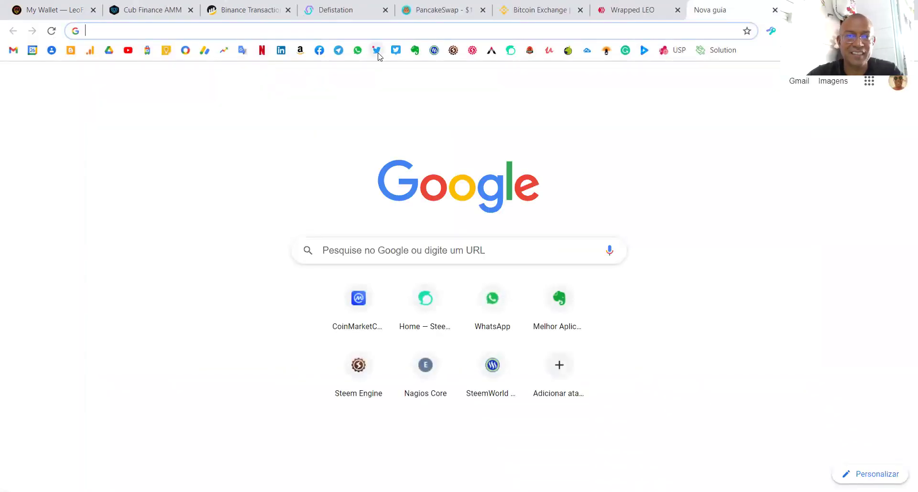
left_click(337, 52)
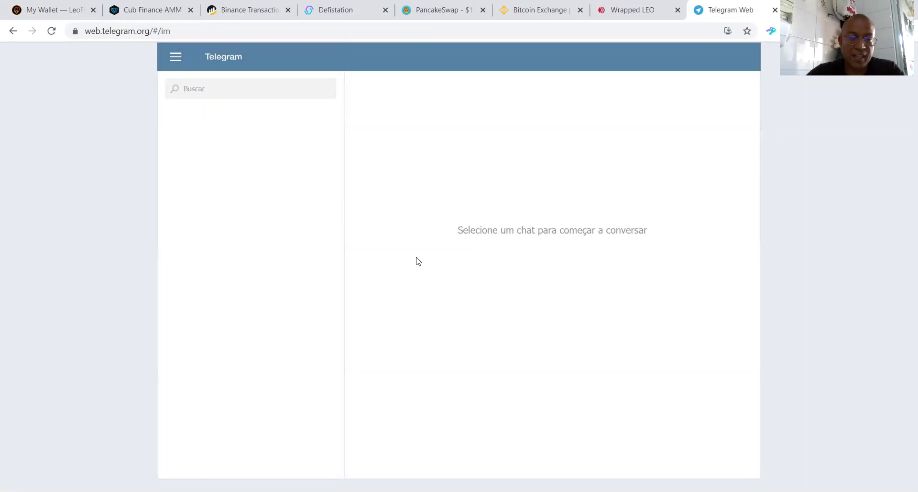
scroll(253, 263, "down", 3)
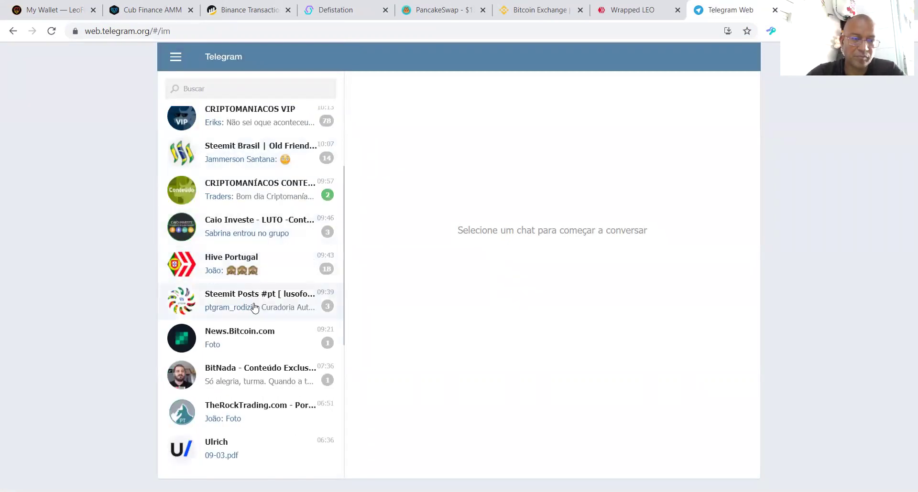
scroll(265, 327, "down", 1)
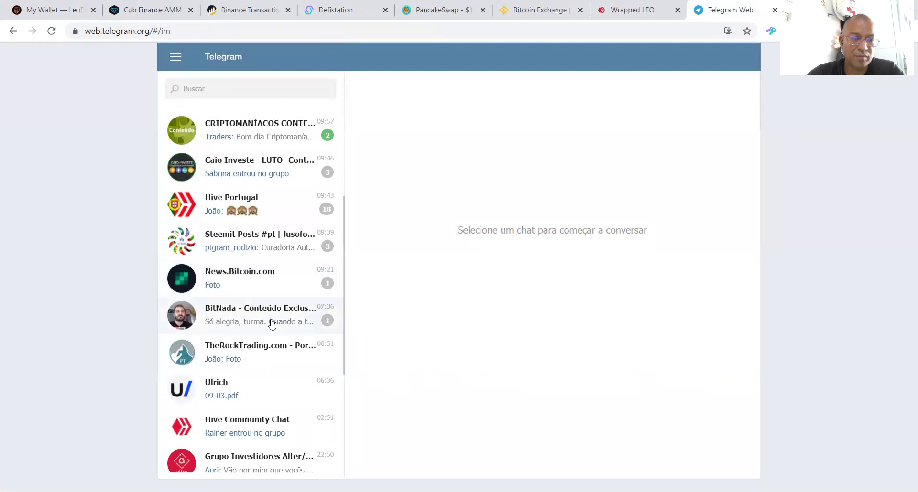
scroll(272, 324, "up", 5)
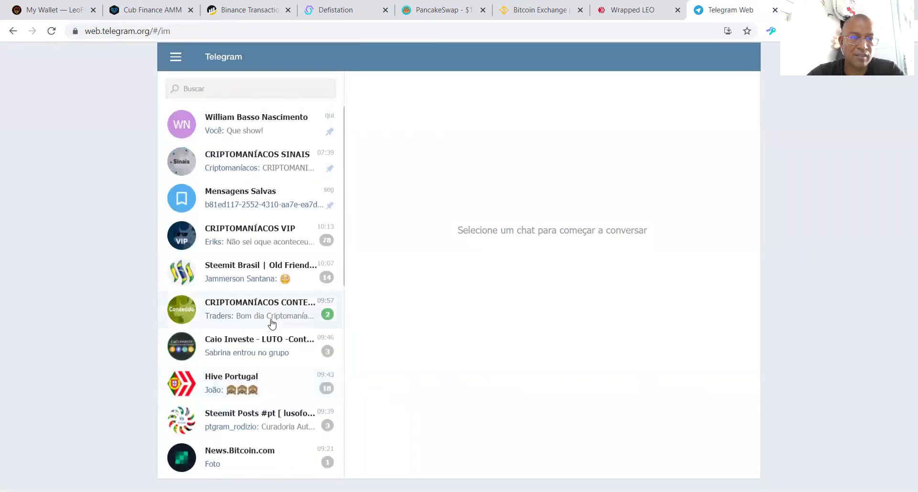
scroll(260, 199, "down", 2)
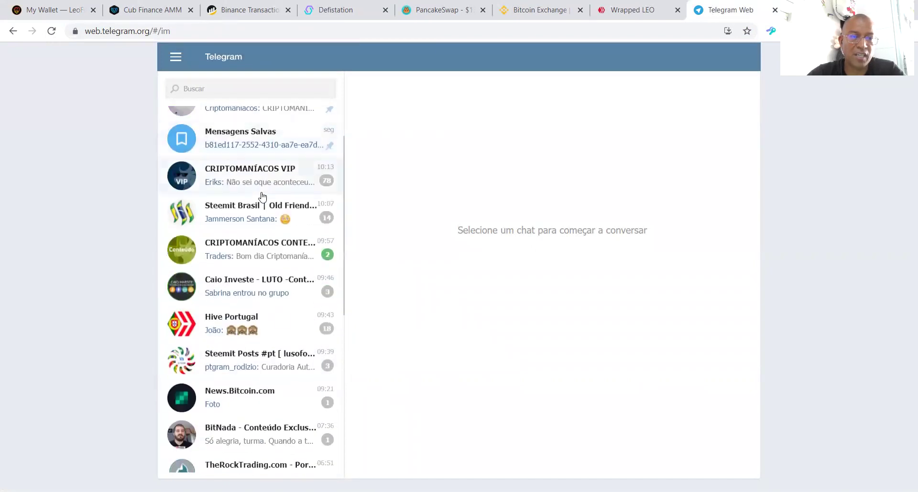
left_click(260, 205)
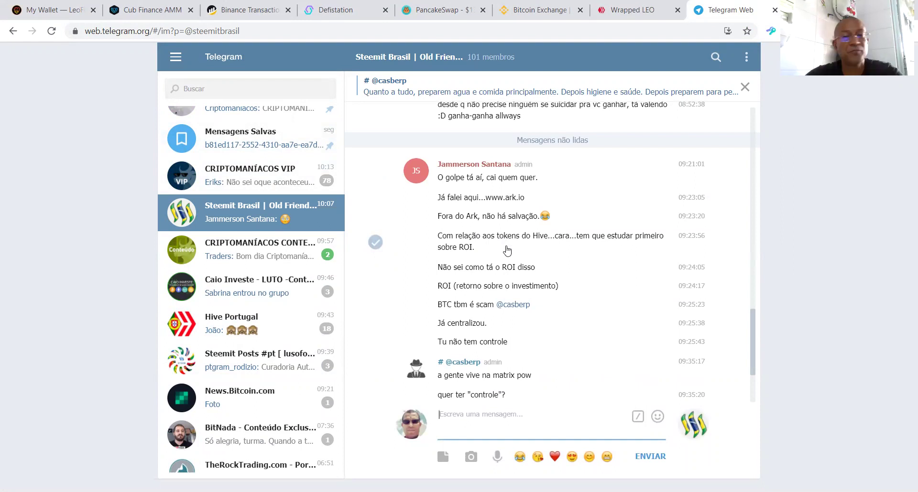
Step: Scroll back through the Steemit Brasil chat to the Cub Finance screenshot, then switch to the LeoFinance wallet tab
scroll(616, 230, "up", 2)
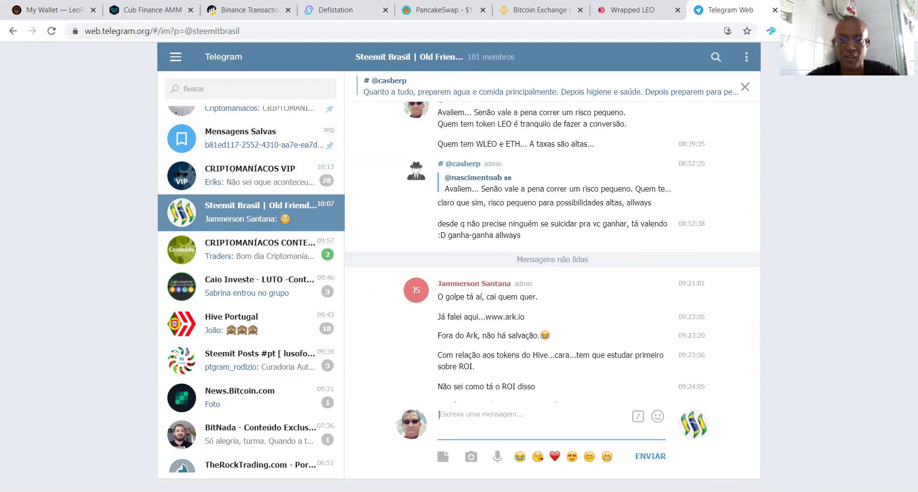
scroll(510, 321, "up", 8)
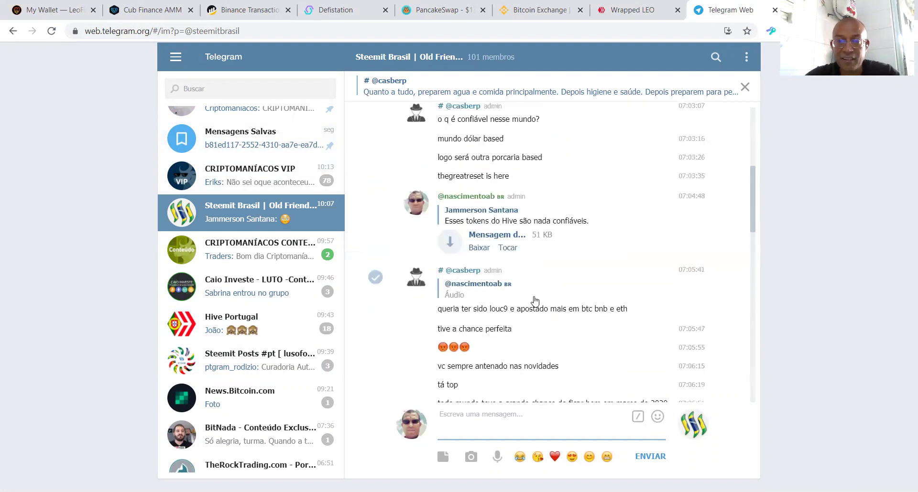
scroll(534, 301, "up", 4)
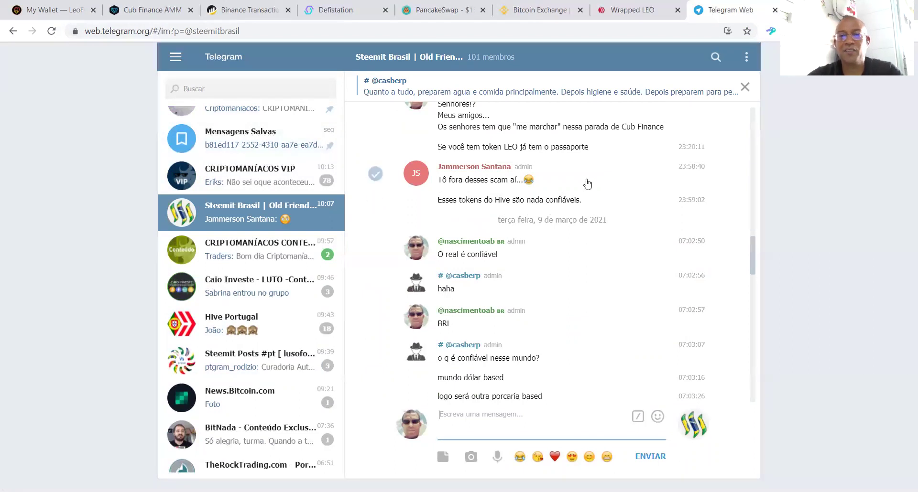
scroll(583, 187, "up", 1)
scroll(583, 188, "up", 1)
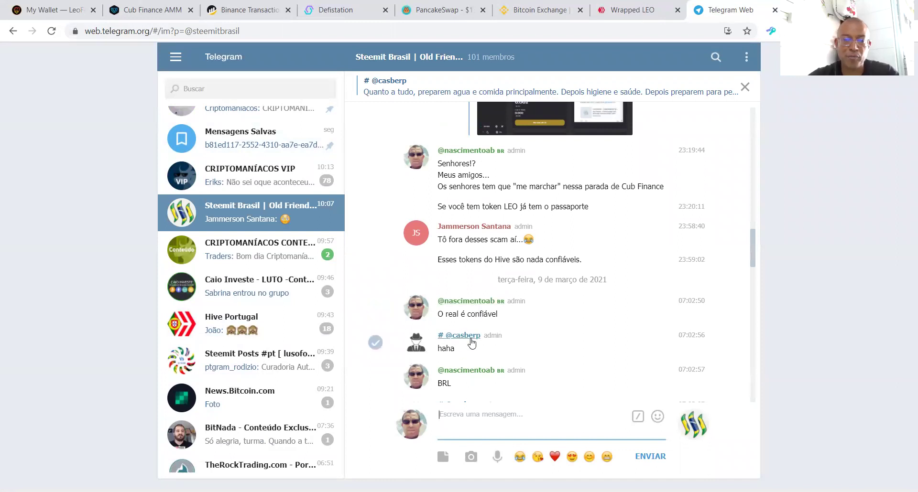
scroll(490, 311, "up", 1)
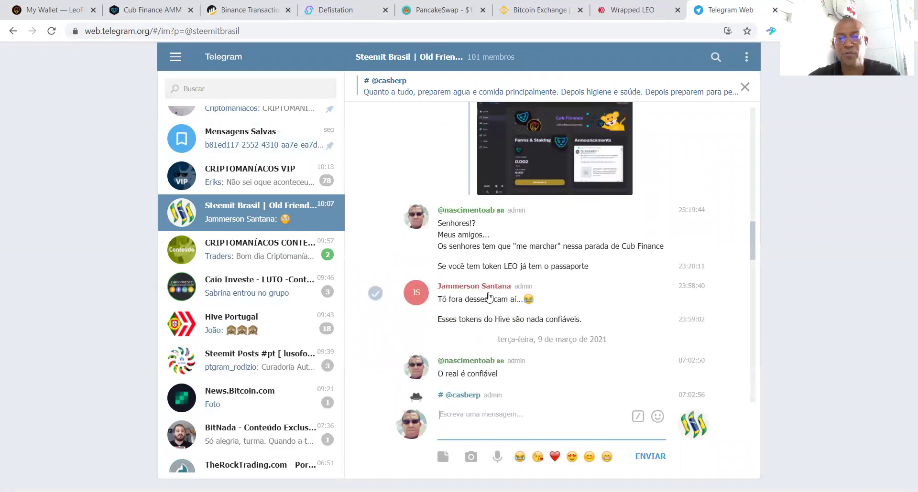
key("ctrl+l")
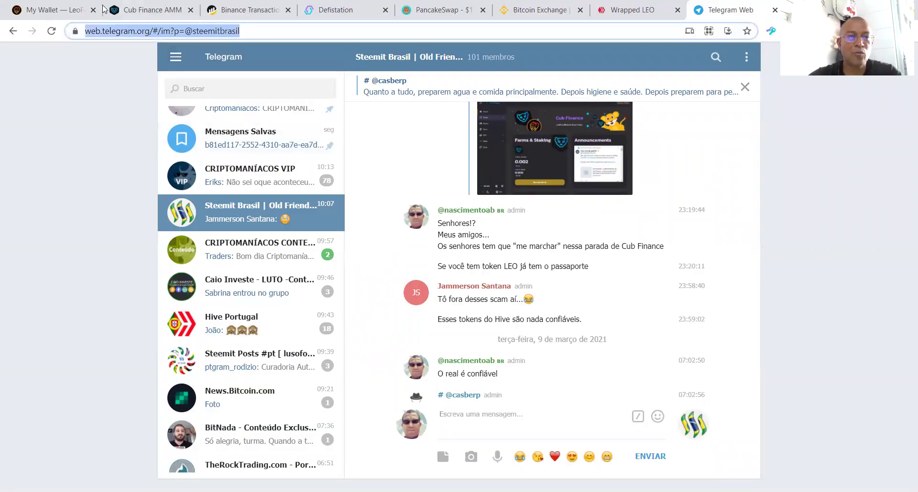
left_click(101, 9)
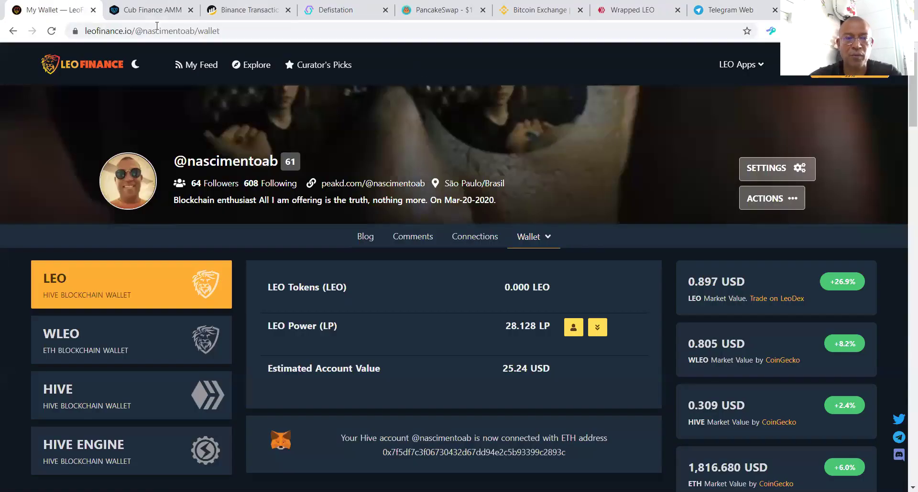
Step: Edit the leofinance.io wallet address to open the street photographer's profile page instead
left_click(211, 34)
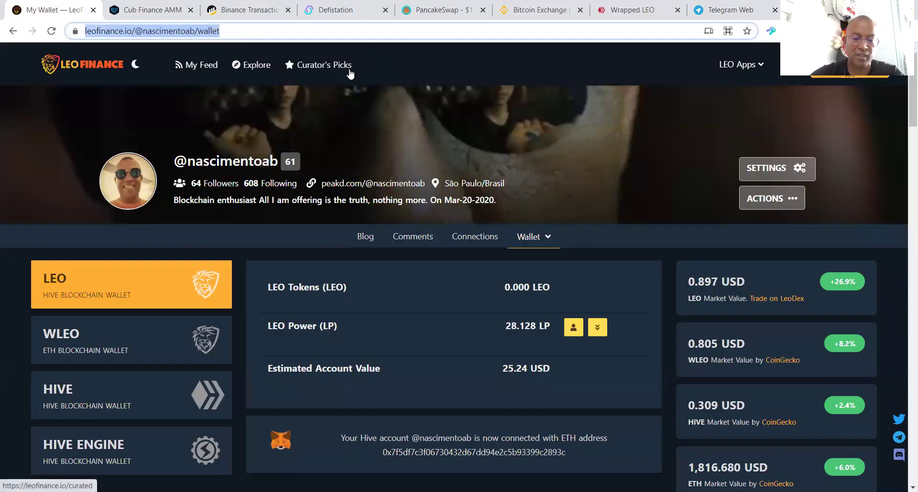
left_click(157, 34)
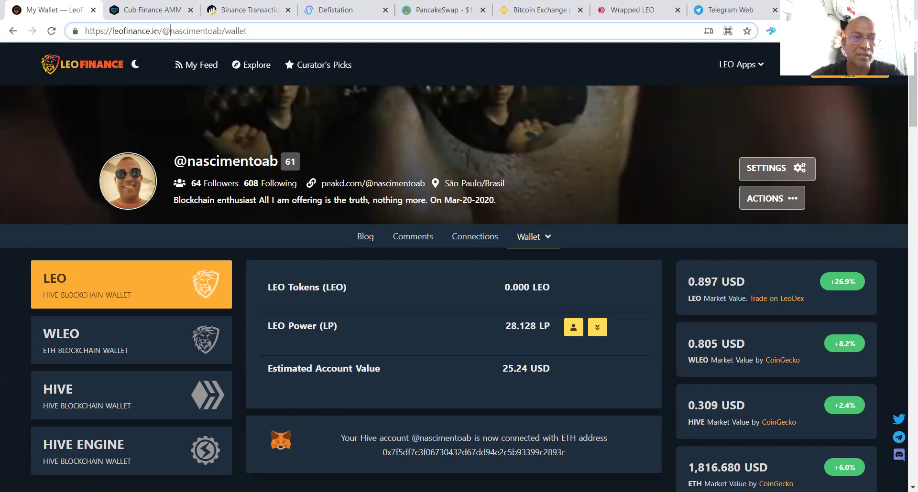
left_click_drag(176, 32, 405, 59)
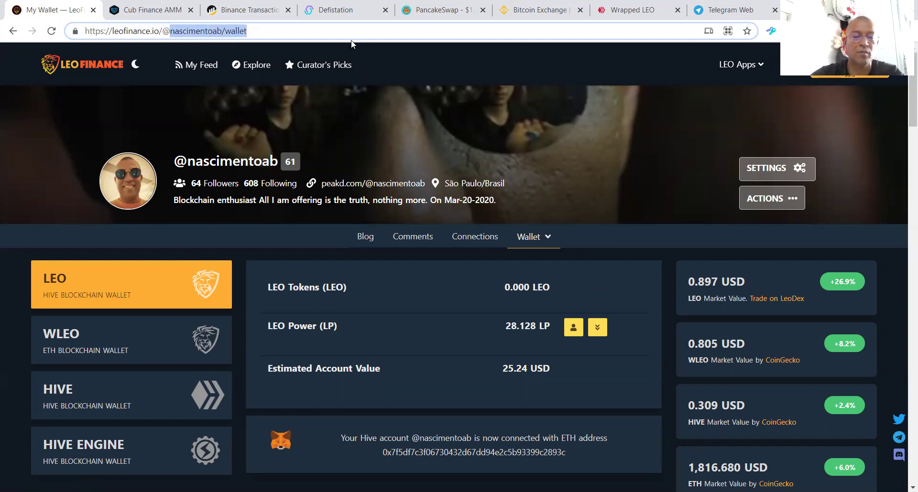
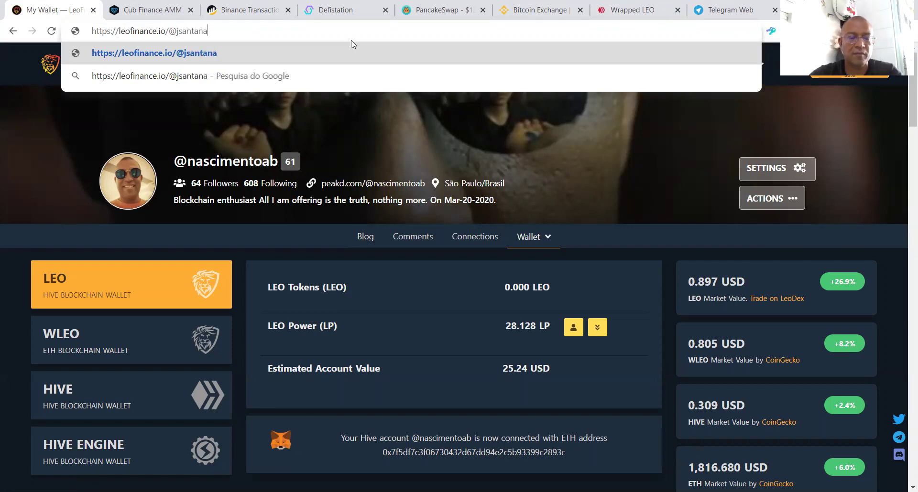
key("Return")
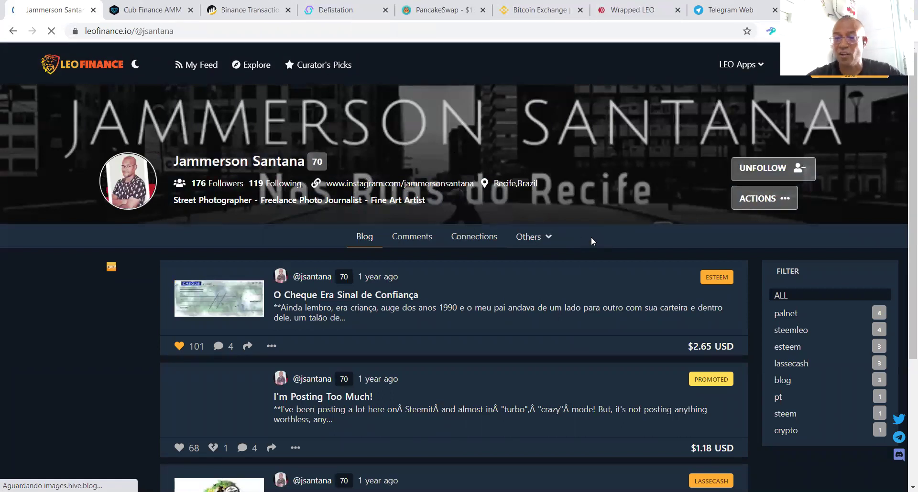
Step: Scroll through the photographer's blog posts to the end of the list and back up
scroll(526, 261, "down", 1)
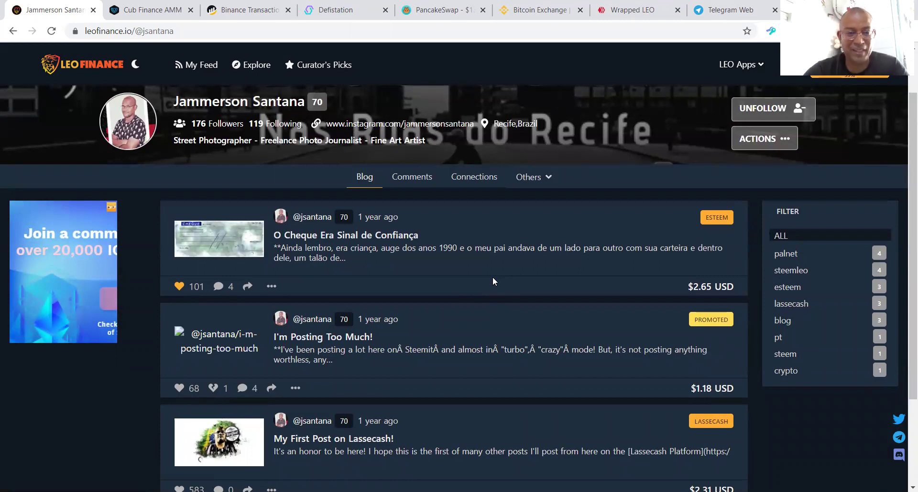
scroll(362, 291, "down", 1)
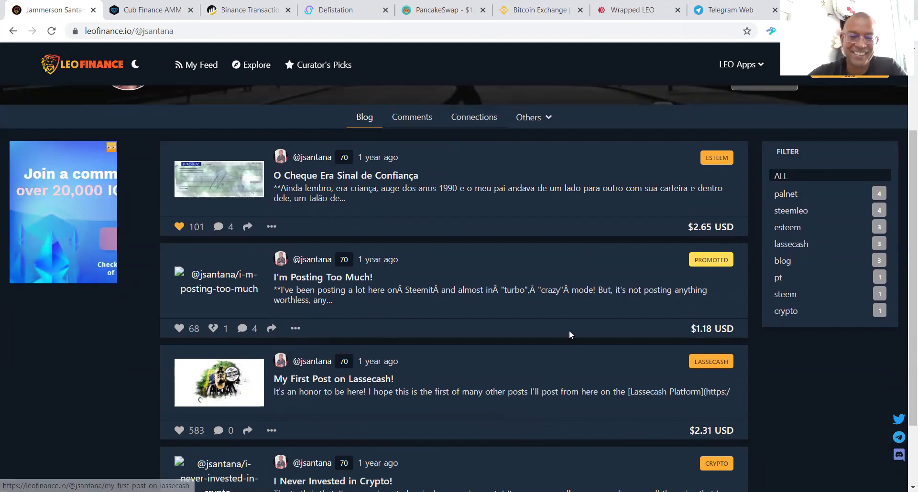
scroll(554, 382, "down", 2)
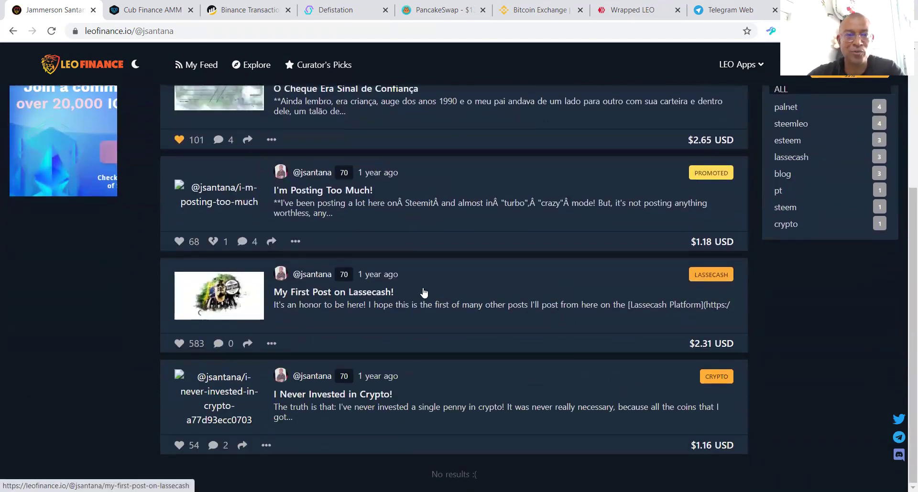
scroll(419, 293, "up", 3)
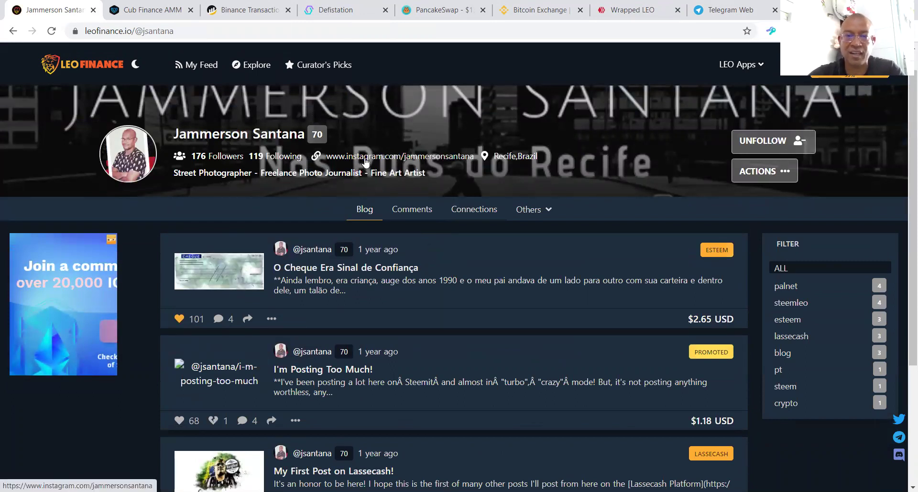
scroll(550, 320, "down", 2)
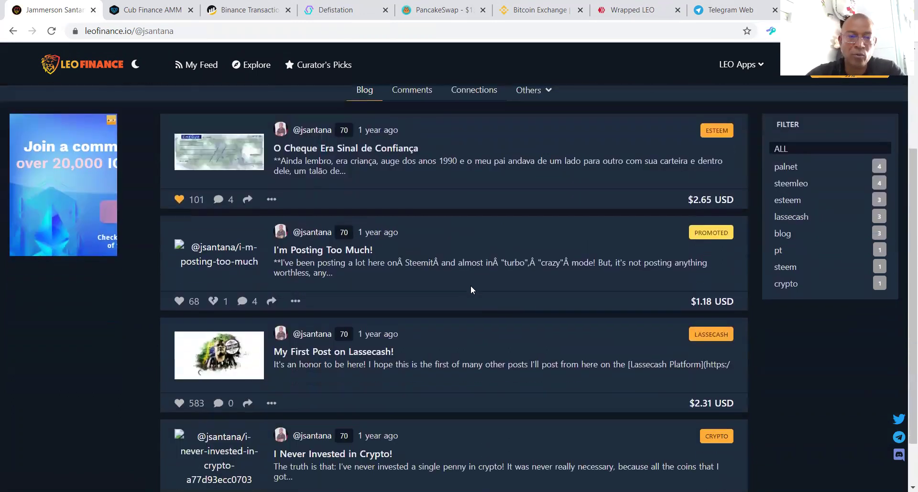
scroll(424, 219, "down", 2)
scroll(422, 236, "up", 4)
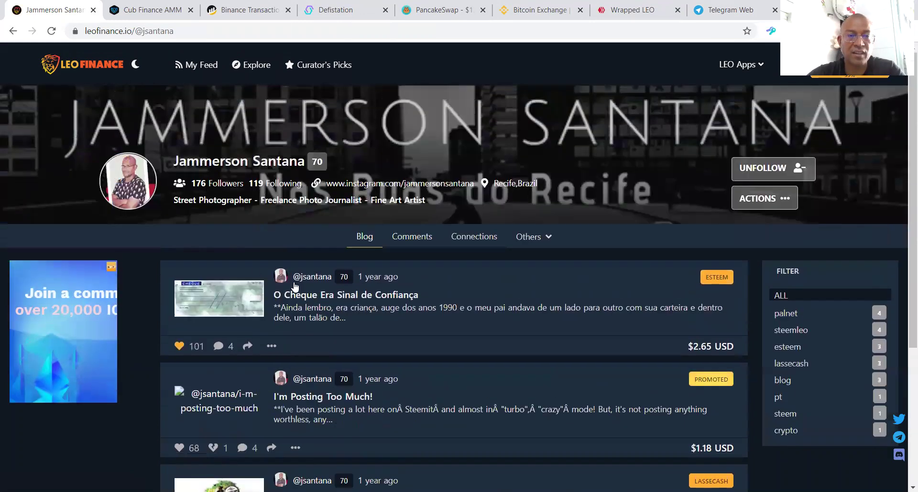
Step: Select the leofinance.io domain in the profile's address
left_click(247, 31)
left_click(141, 31)
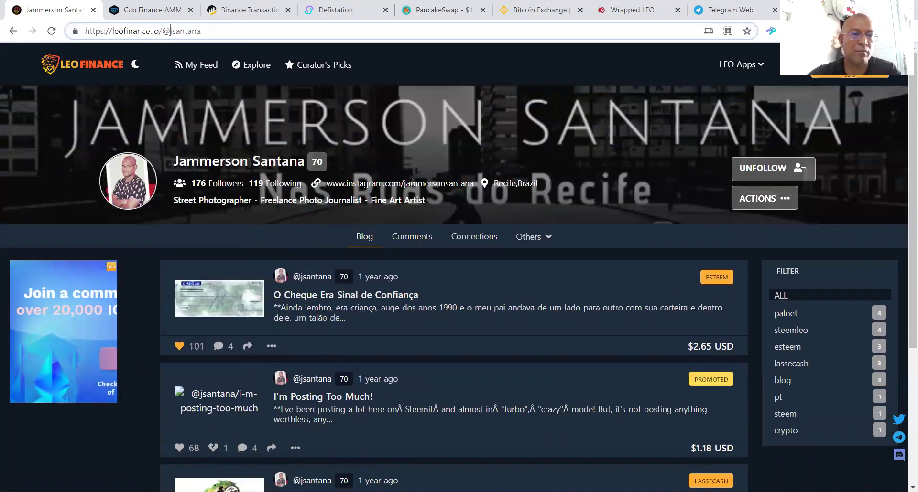
left_click_drag(151, 33, 116, 36)
Step: Replace the domain with hive.blog to load the same profile on Hive.blog
key("BackSpace")
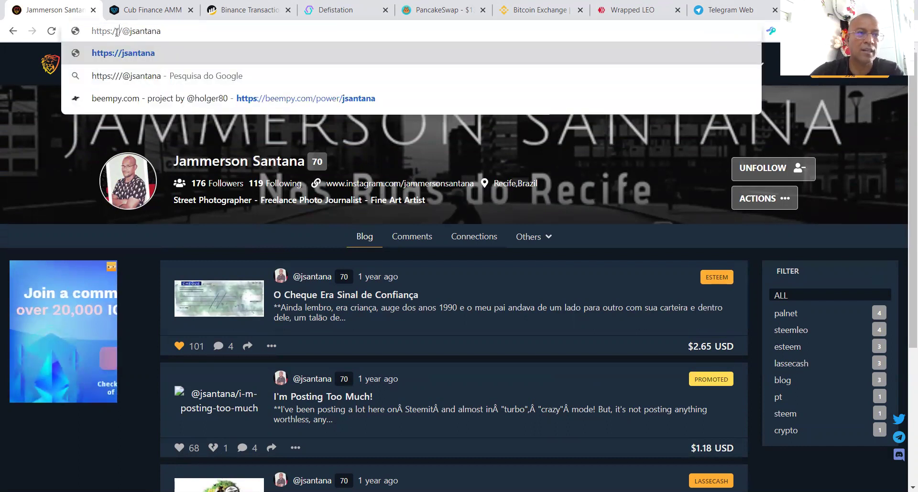
type("hive")
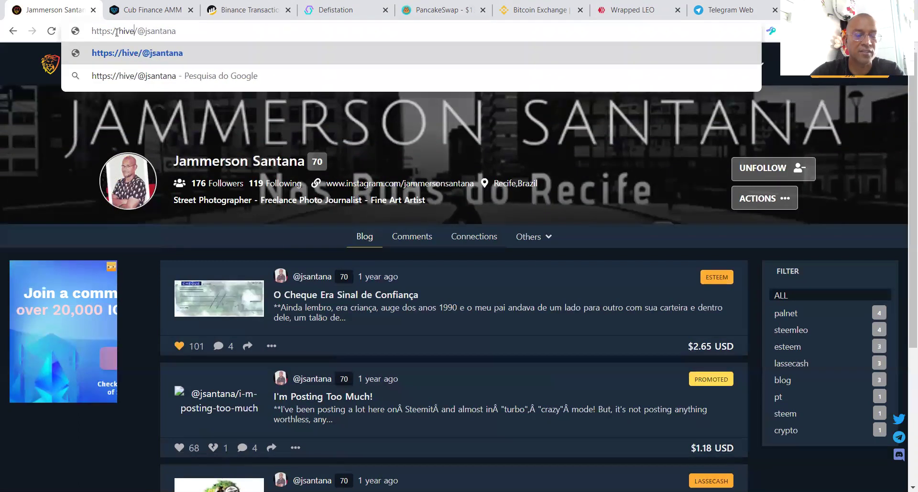
type(".blog")
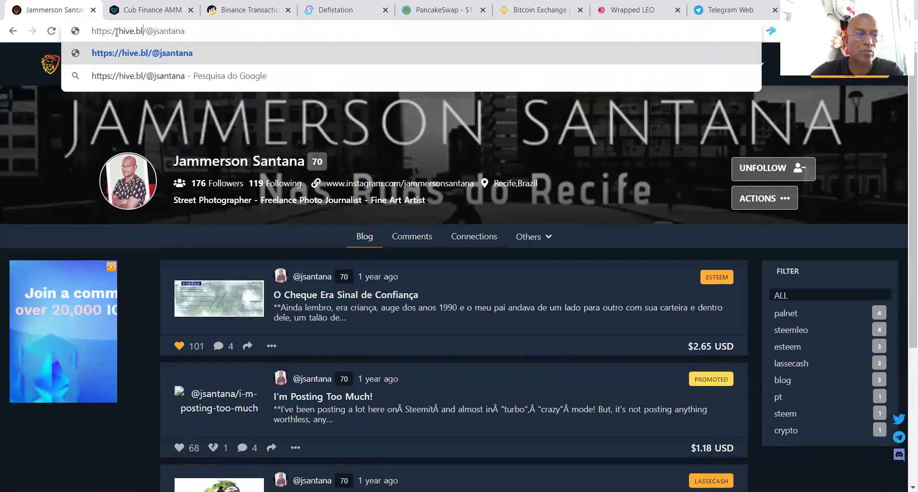
key("Return")
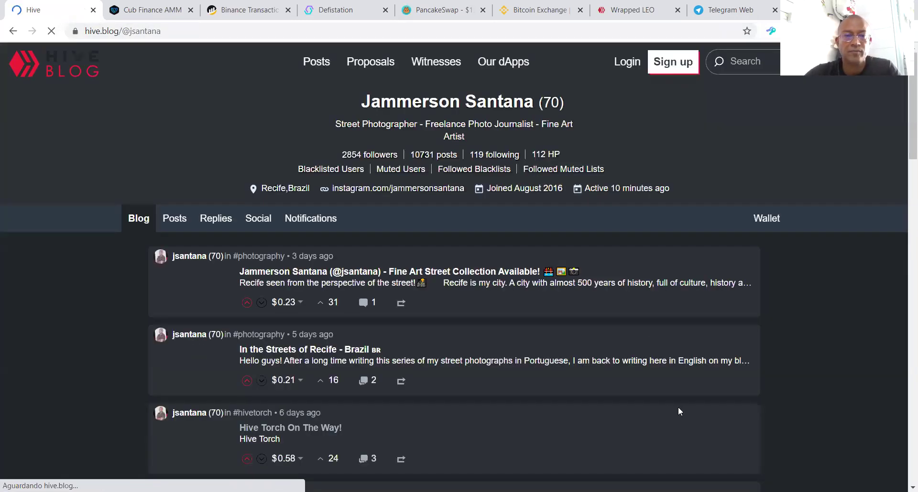
Step: Open the post 'In the Streets of Recife - Brazil' from Posts, then return to Cub Finance
left_click(173, 205)
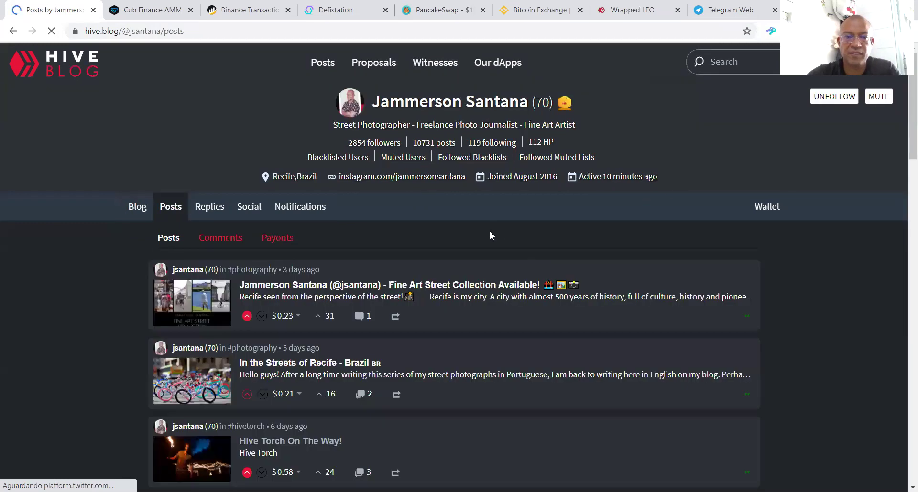
scroll(249, 233, "down", 3)
left_click(382, 217)
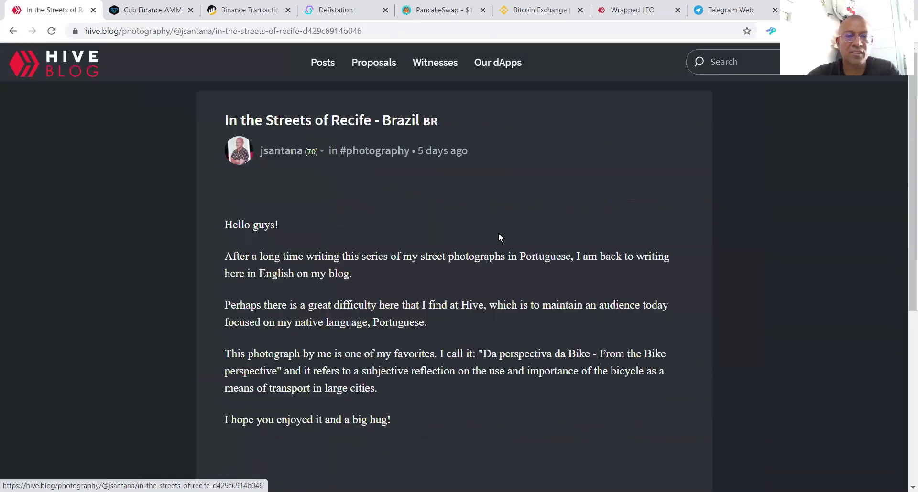
scroll(517, 231, "down", 3)
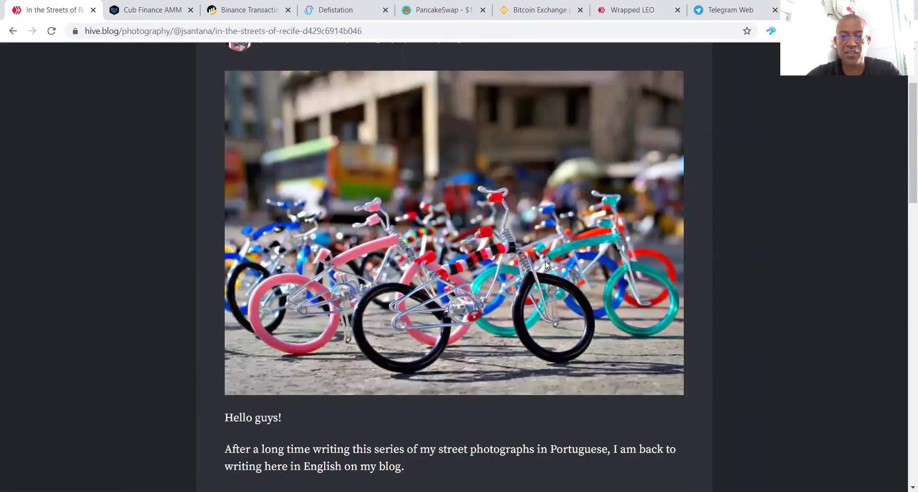
scroll(545, 261, "up", 1)
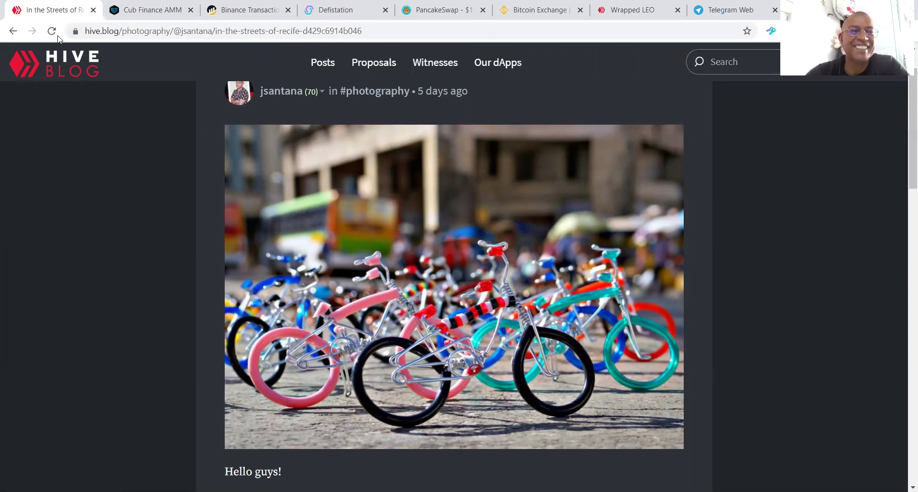
left_click(137, 9)
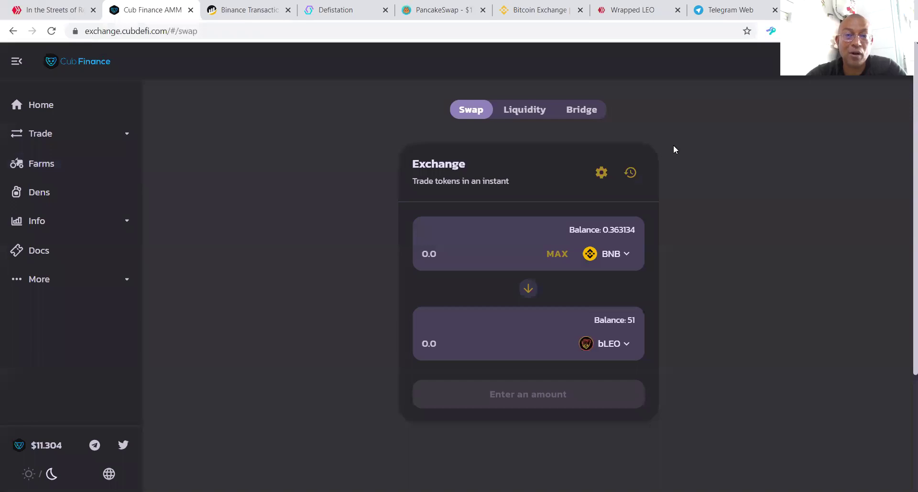
Step: Open Binance Bridge in a new tab from Cub Finance's Bridge link
left_click(581, 110)
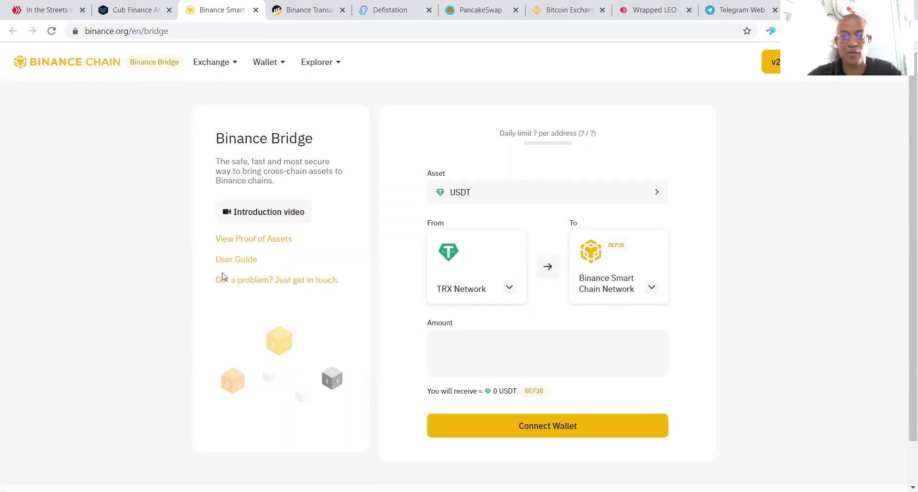
Step: Choose ETH as the bridge asset and connect the MetaMask wallet
left_click(591, 191)
left_click(363, 266)
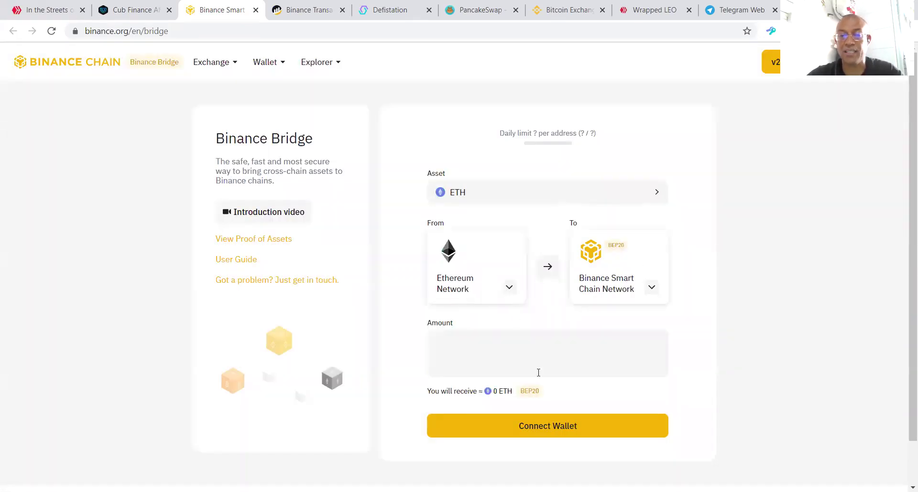
left_click(555, 433)
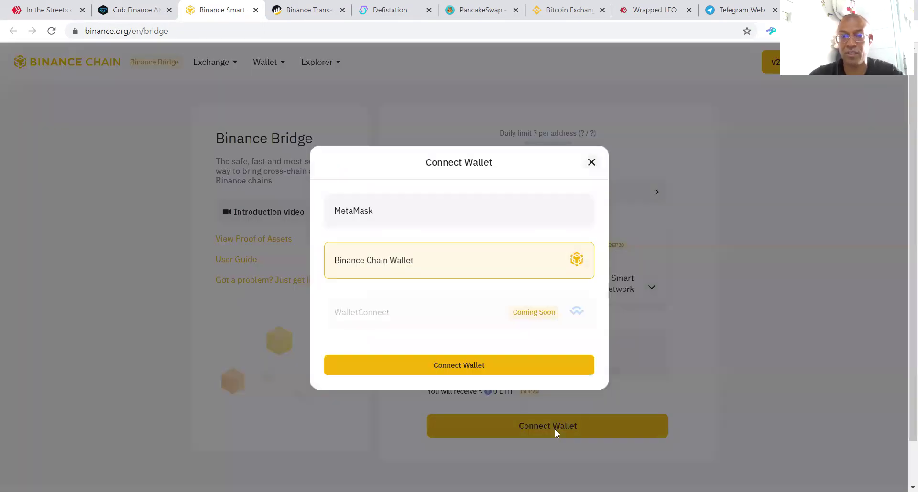
left_click(415, 218)
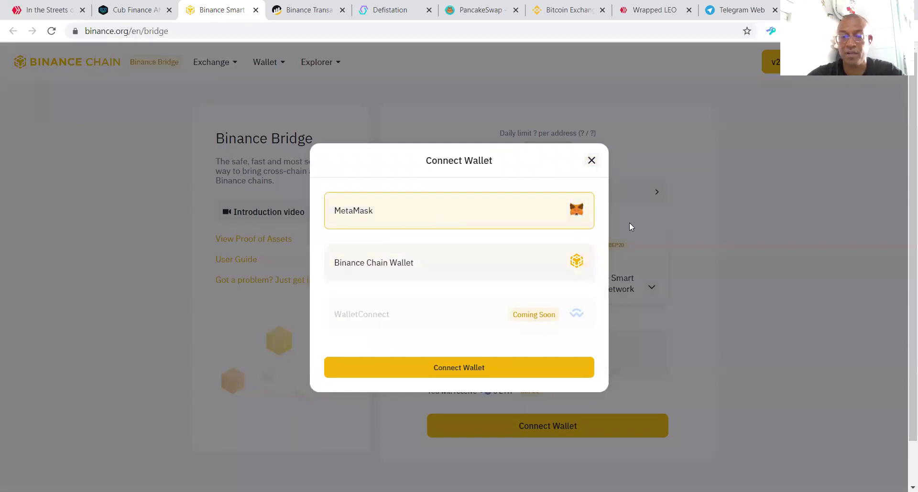
left_click(448, 363)
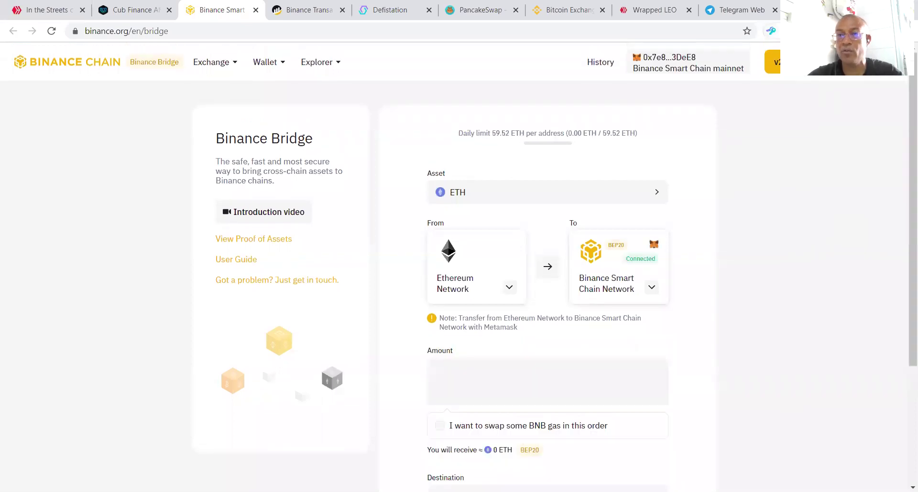
Step: Switch MetaMask to the Ethereum main network
left_click(771, 31)
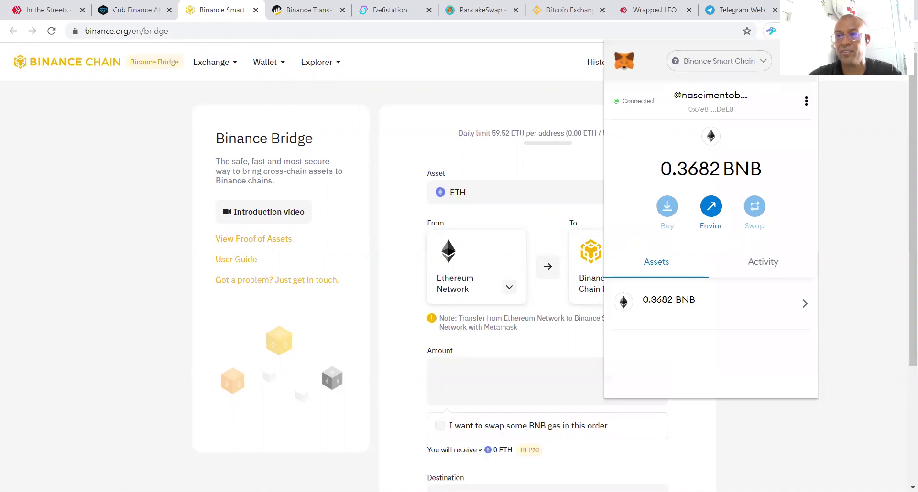
left_click(755, 62)
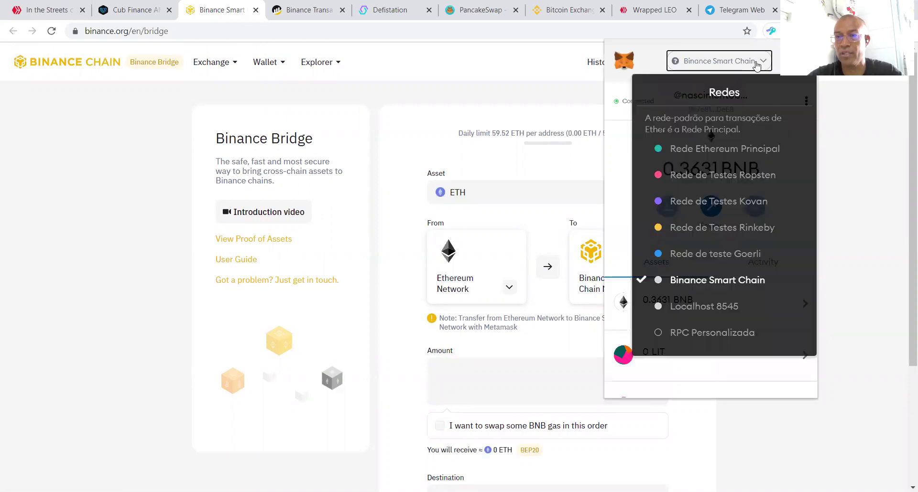
left_click(724, 157)
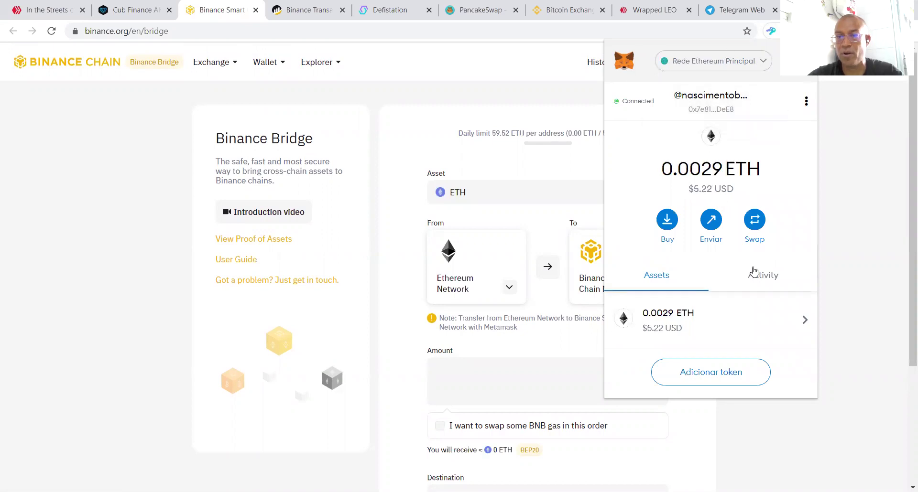
left_click(509, 221)
Step: Try entering a 0.29 bridge amount and decline the site's network-switch request
left_click(470, 362)
type("0.29")
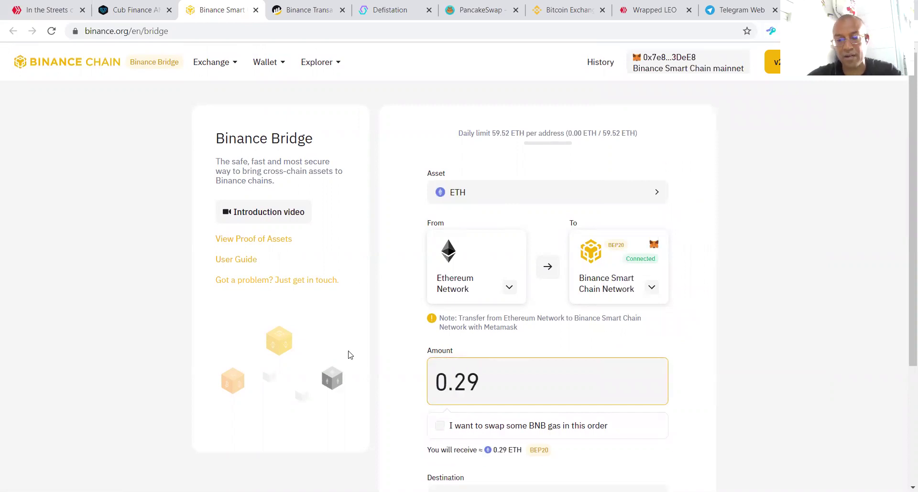
key("BackSpace")
key("BackSpace")
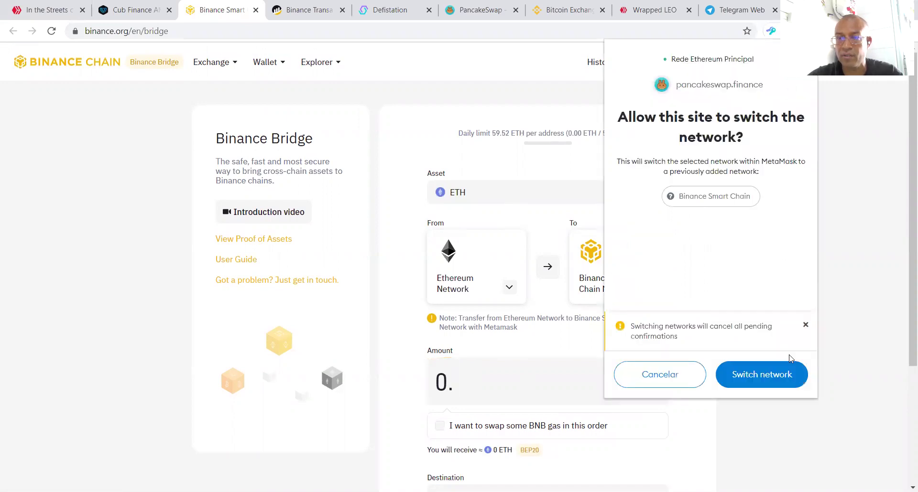
left_click(805, 326)
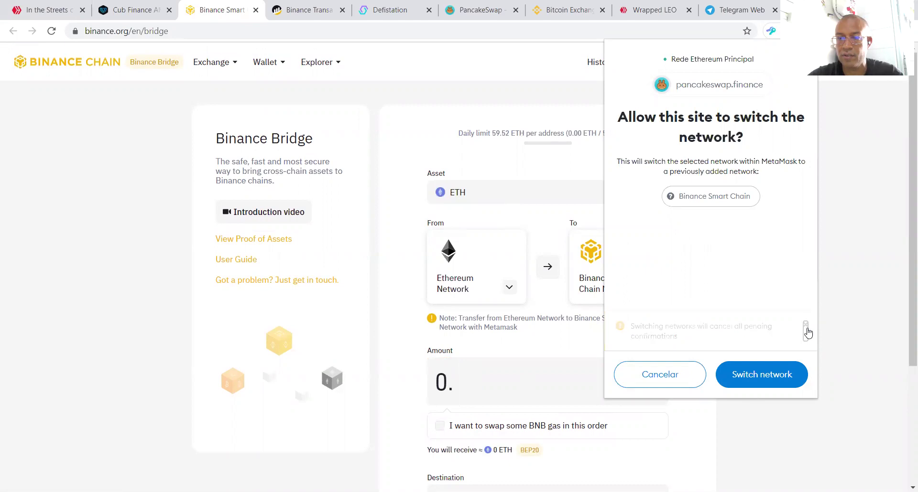
left_click(670, 374)
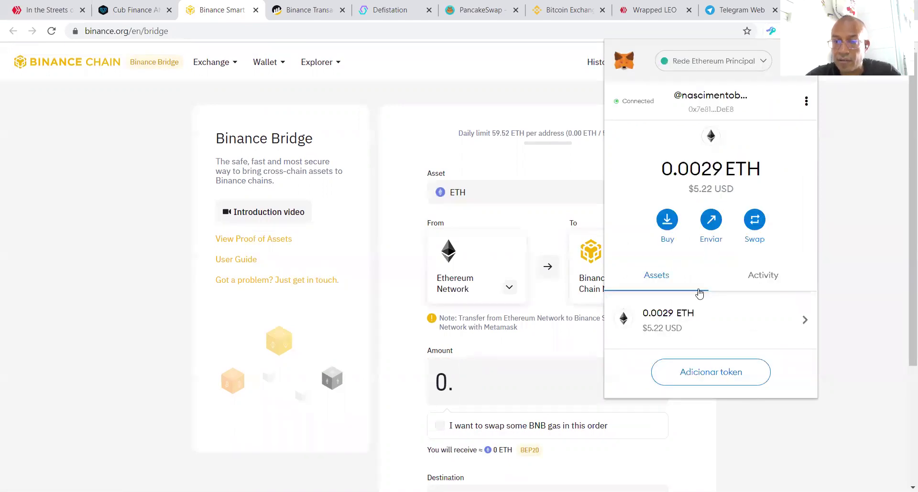
left_click(475, 394)
type("029")
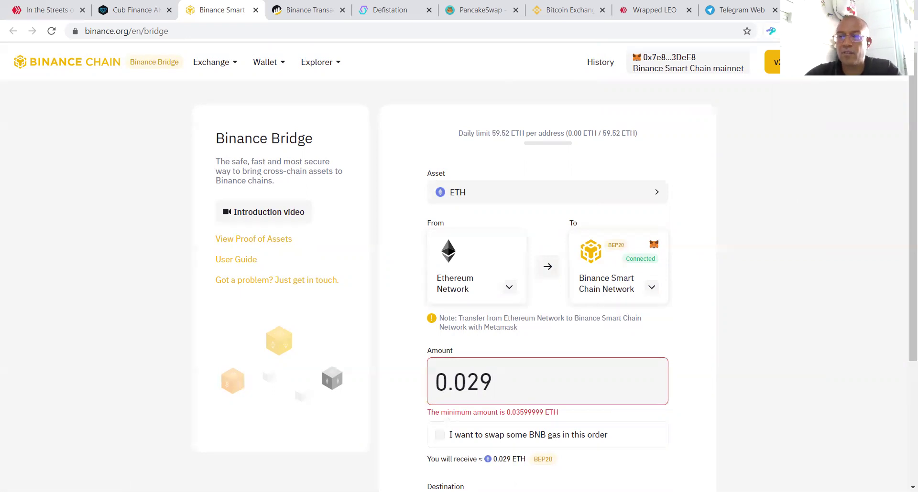
Step: Put MetaMask back on Binance Smart Chain and close the Binance Bridge tab
left_click(770, 31)
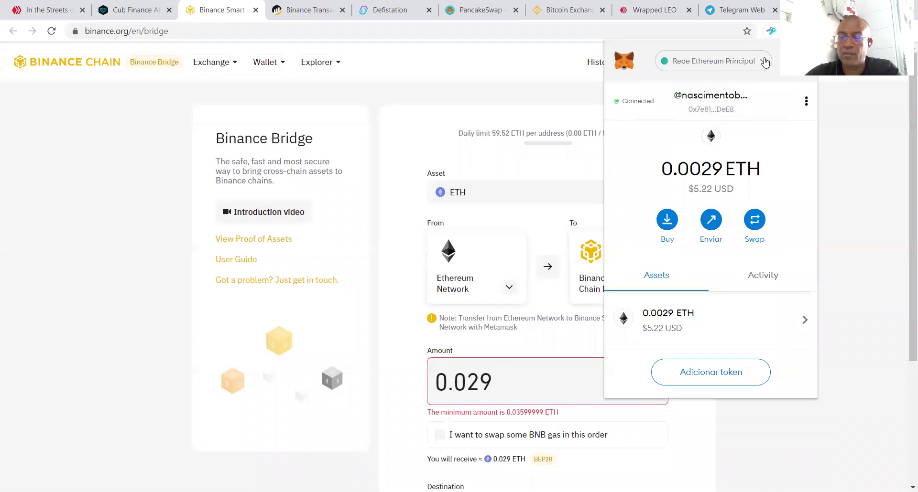
left_click(762, 61)
left_click(731, 280)
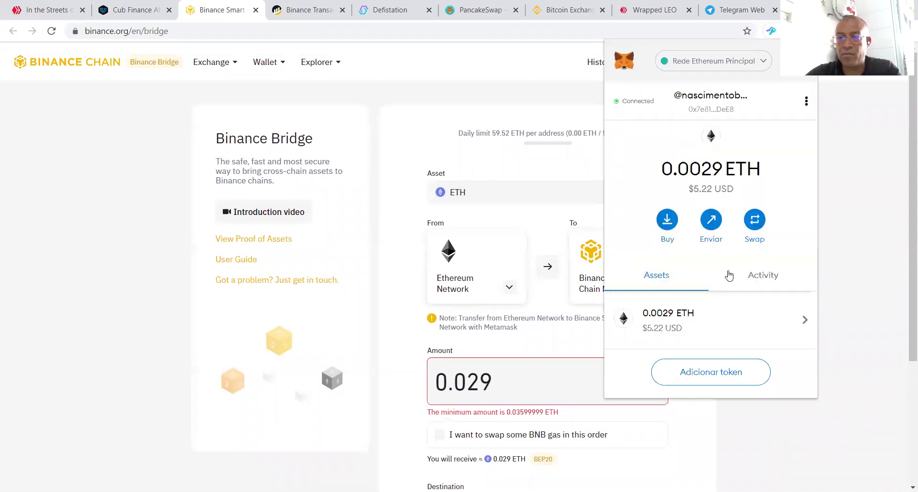
left_click(255, 10)
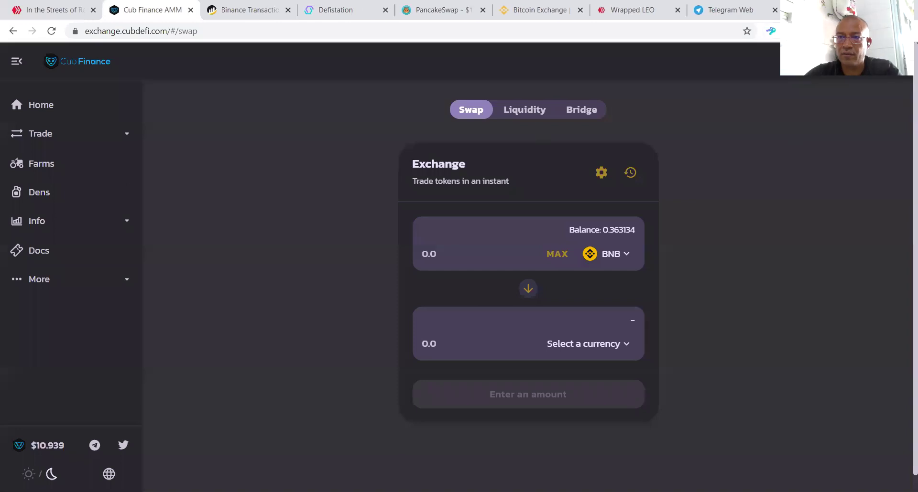
left_click(770, 30)
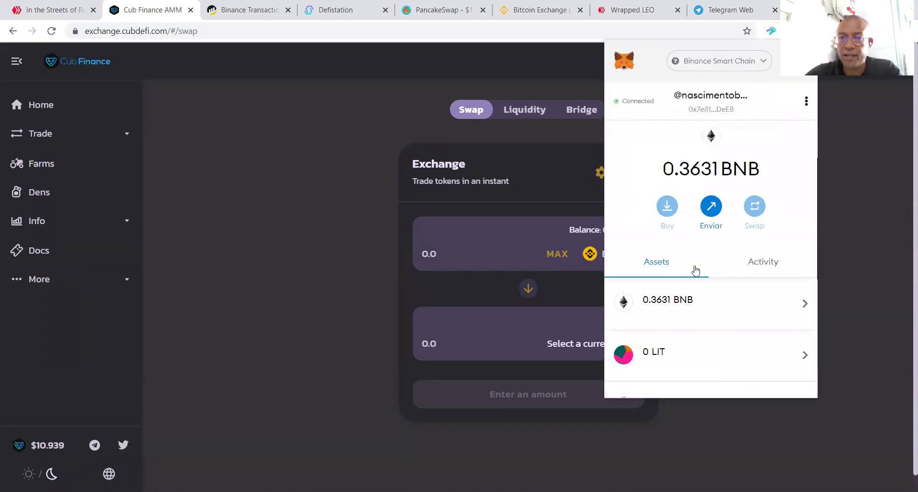
scroll(692, 266, "down", 7)
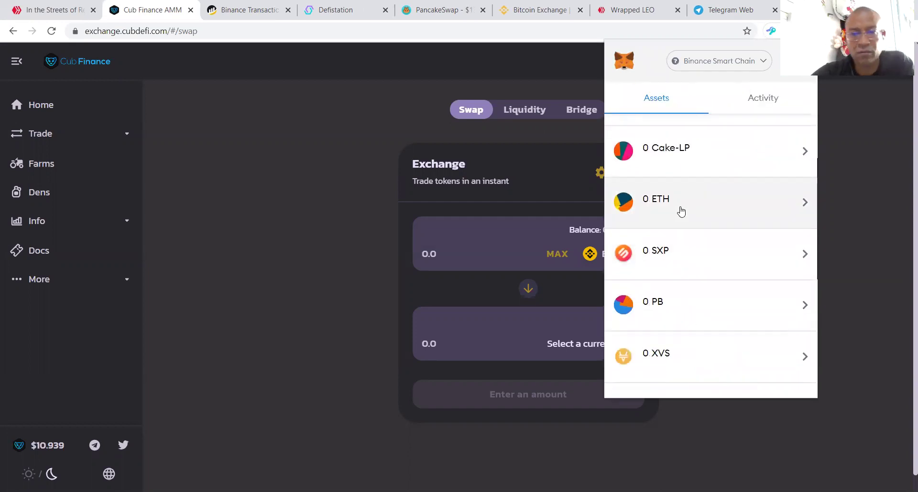
left_click(256, 305)
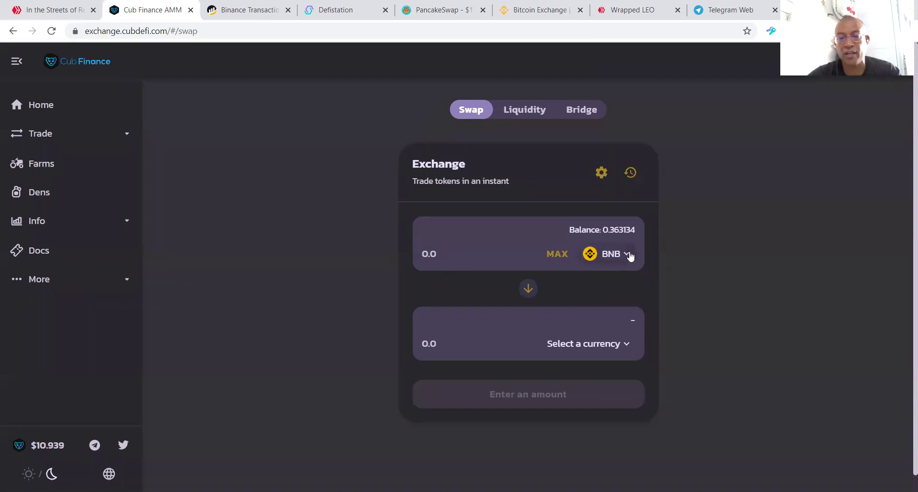
scroll(623, 254, "down", 1)
scroll(660, 224, "up", 1)
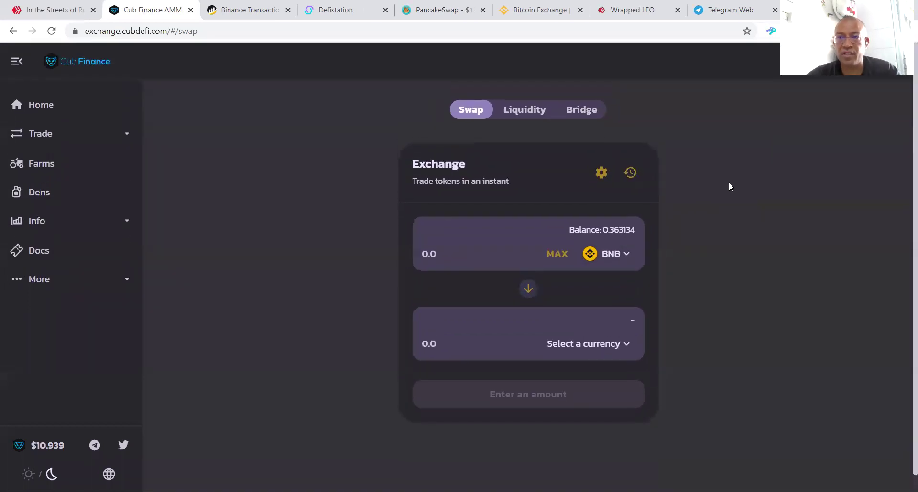
left_click(622, 254)
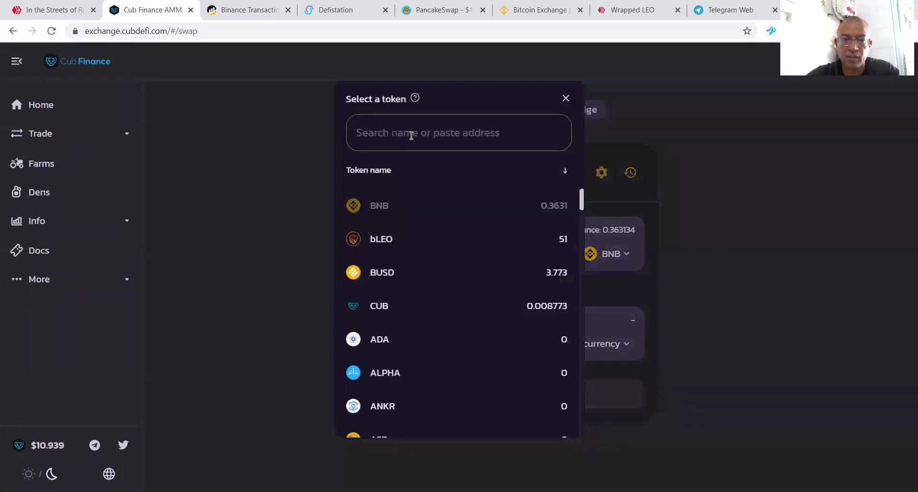
type("w")
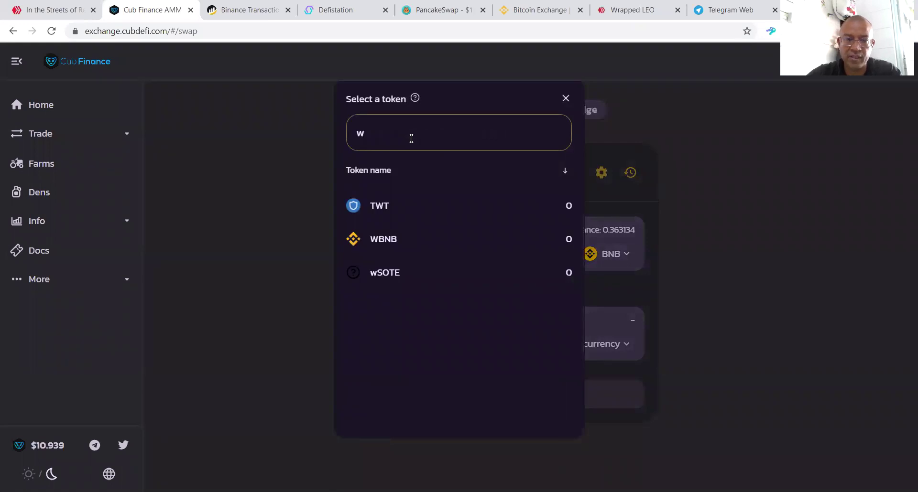
key("BackSpace")
type("eth")
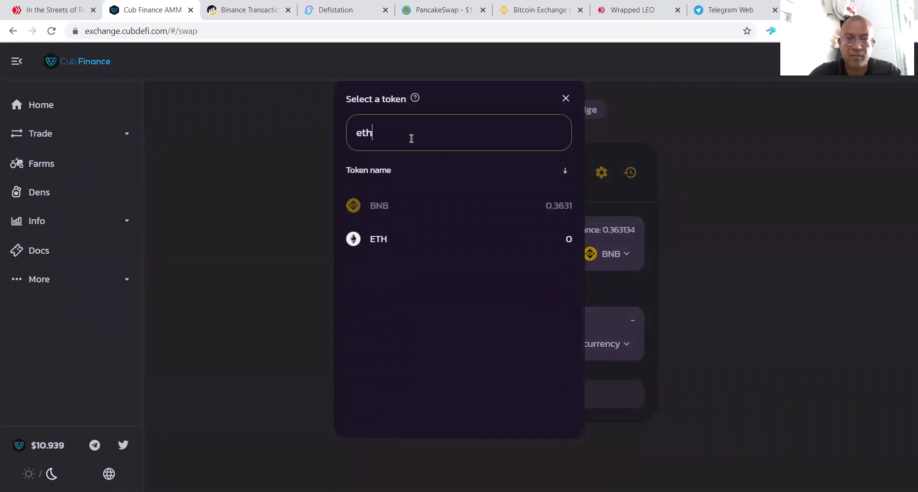
left_click(378, 241)
left_click(624, 348)
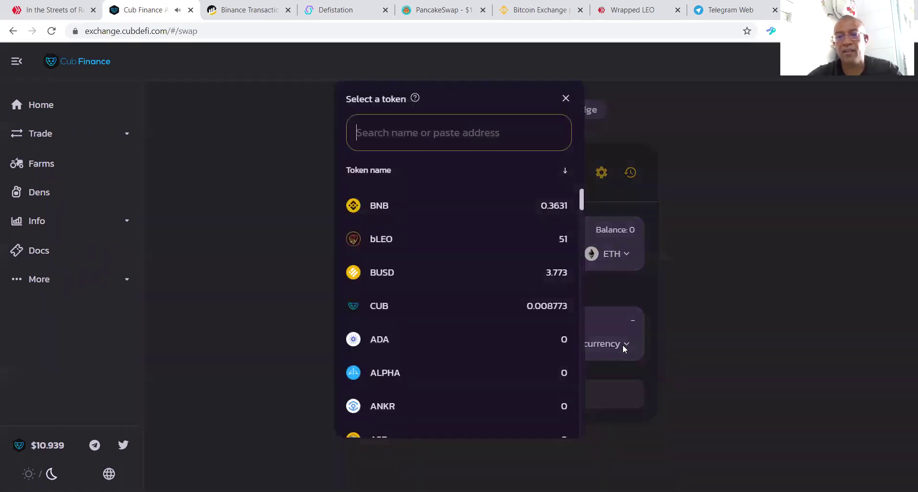
left_click(382, 213)
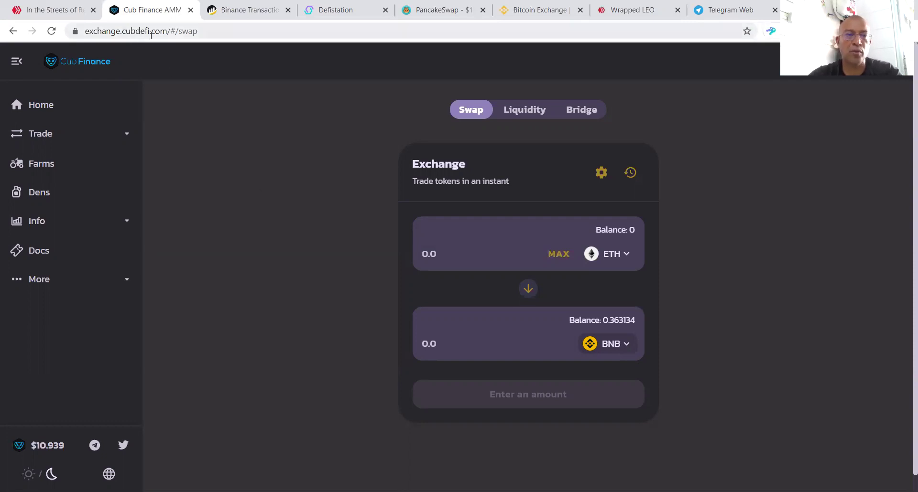
left_click(42, 105)
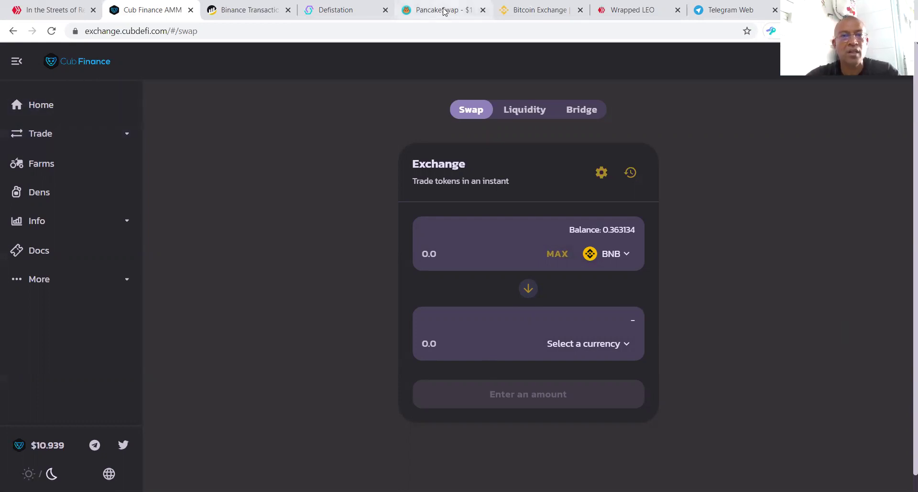
Step: Open the Hive.blog account wallet in a new tab via the avatar menu, then return to Cub Finance
left_click(50, 9)
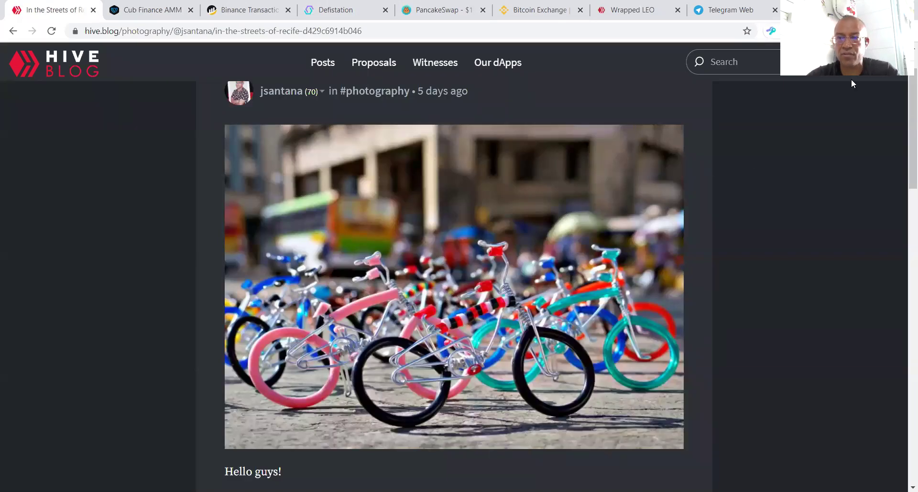
left_click(850, 62)
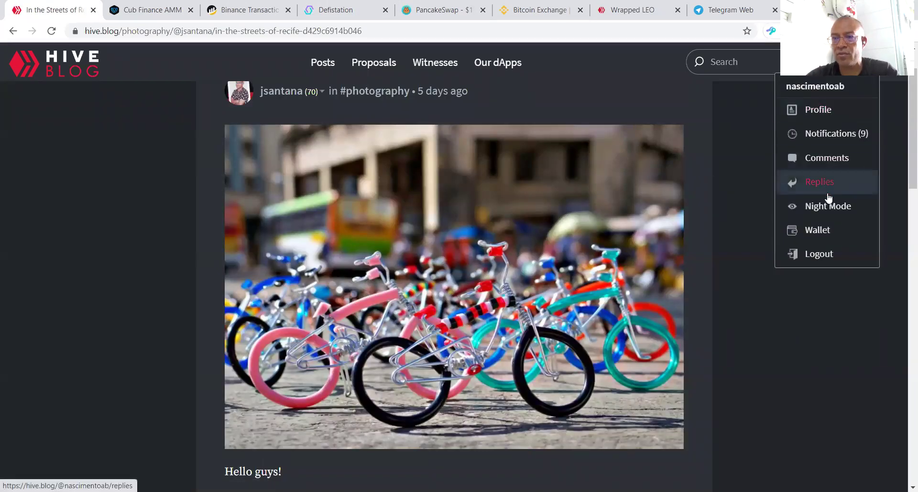
left_click(830, 230)
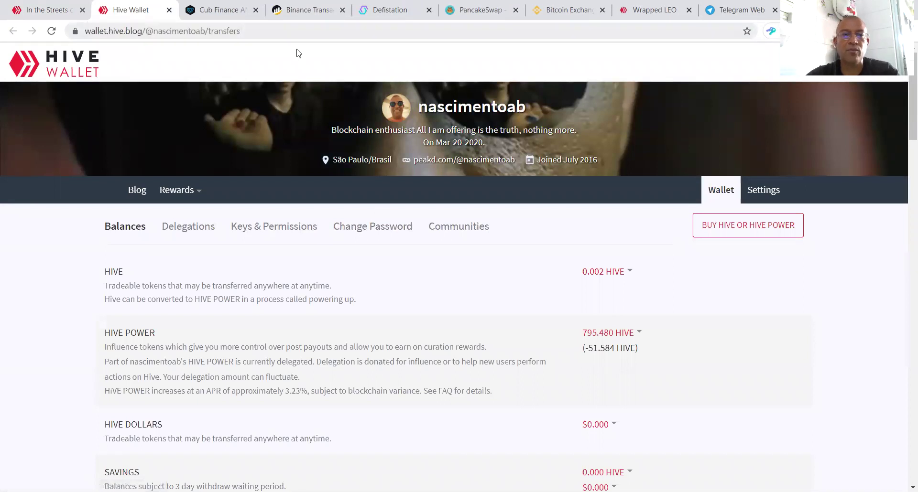
left_click(294, 30)
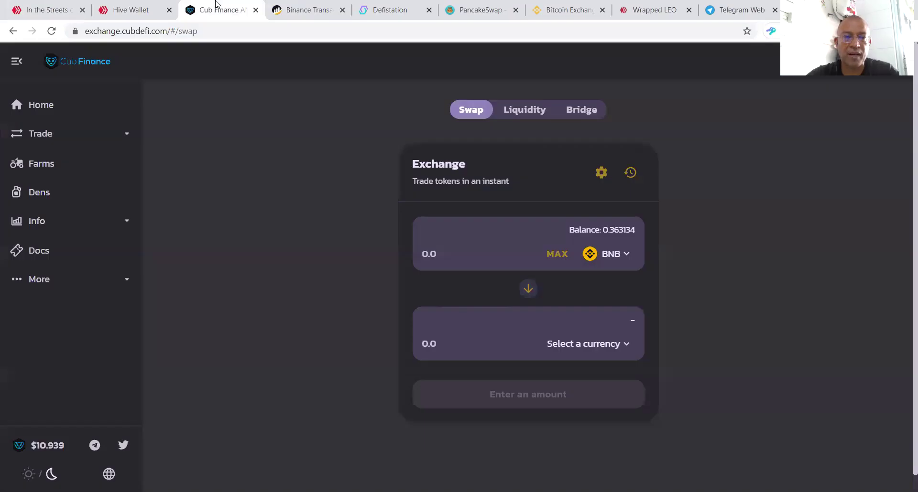
left_click(218, 9)
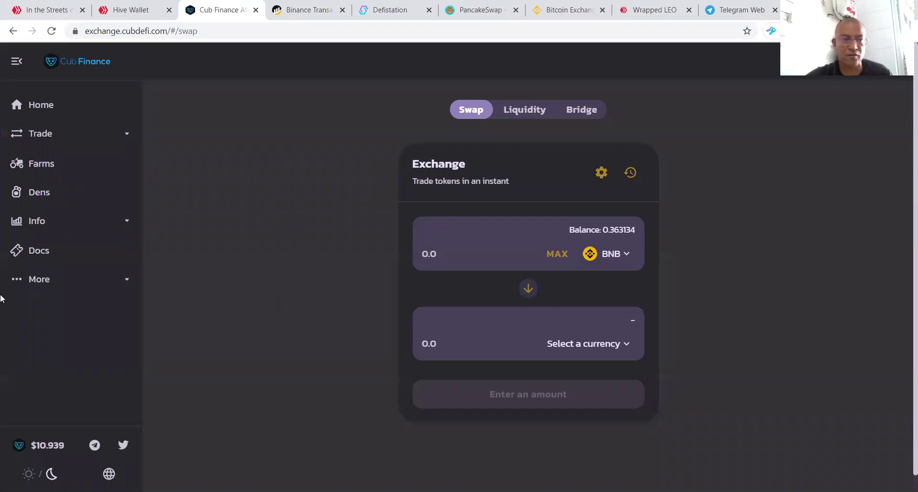
Step: Go to the Dens page and scroll to the CUB, BUSD and WBNB den cards
left_click(50, 200)
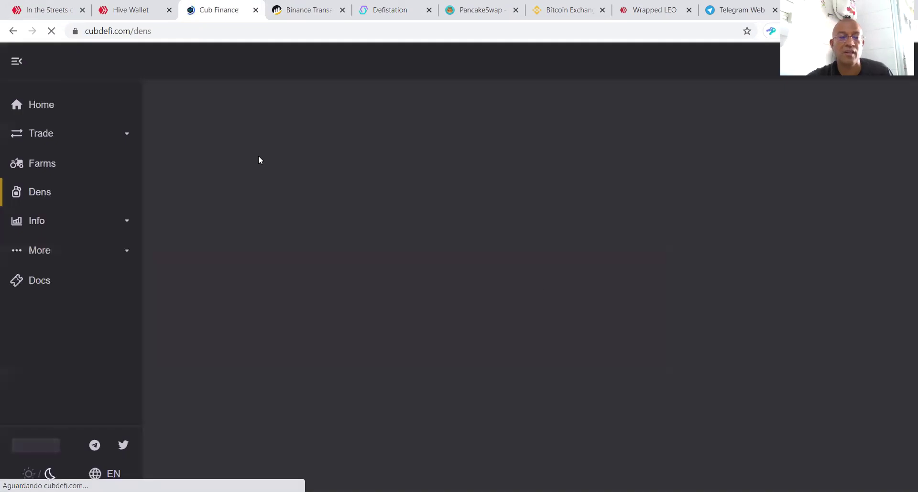
scroll(614, 232, "down", 1)
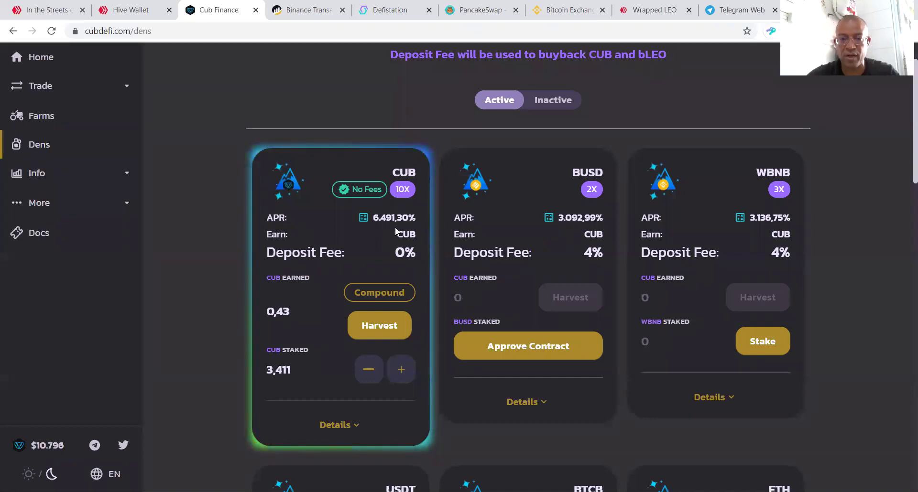
Step: Add the maximum available CUB to the CUB den stake and confirm the deposit
left_click(402, 369)
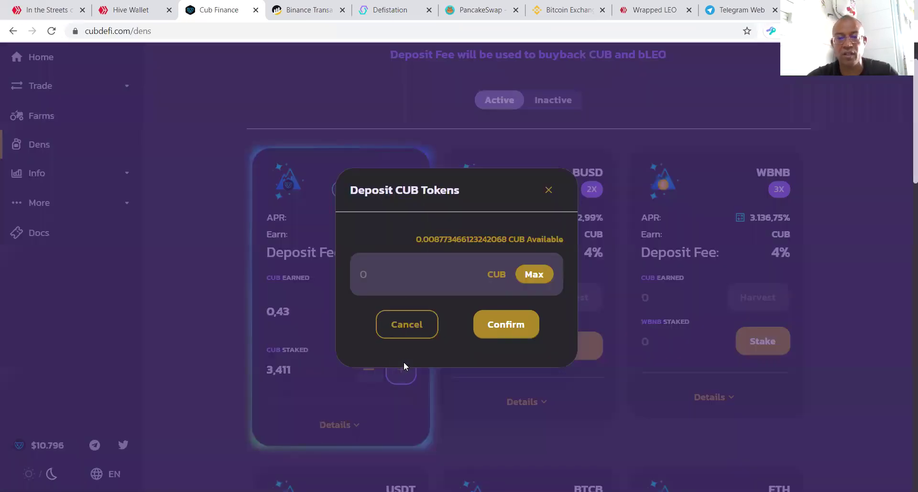
left_click(534, 275)
left_click(520, 326)
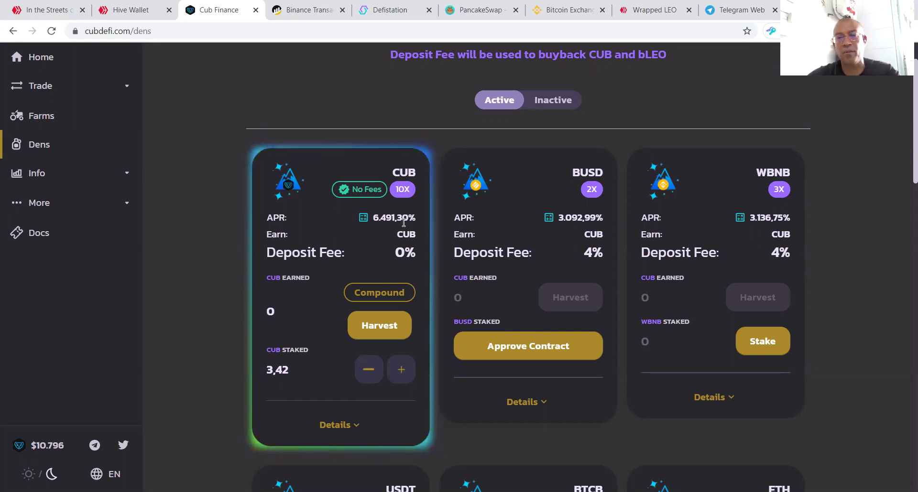
scroll(446, 181, "up", 2)
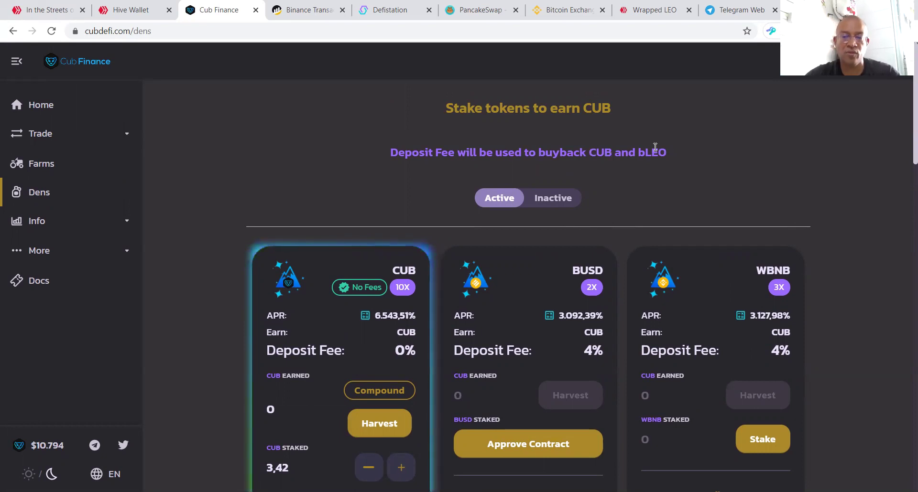
scroll(559, 238, "down", 6)
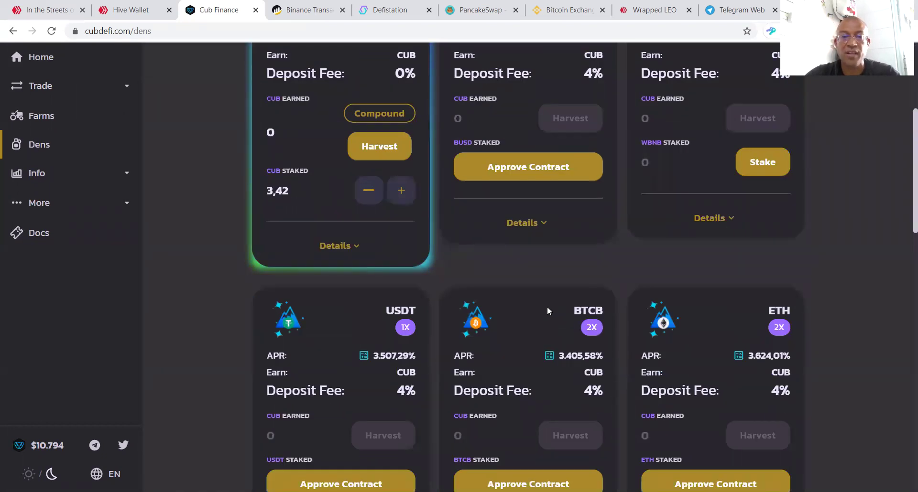
scroll(547, 309, "up", 5)
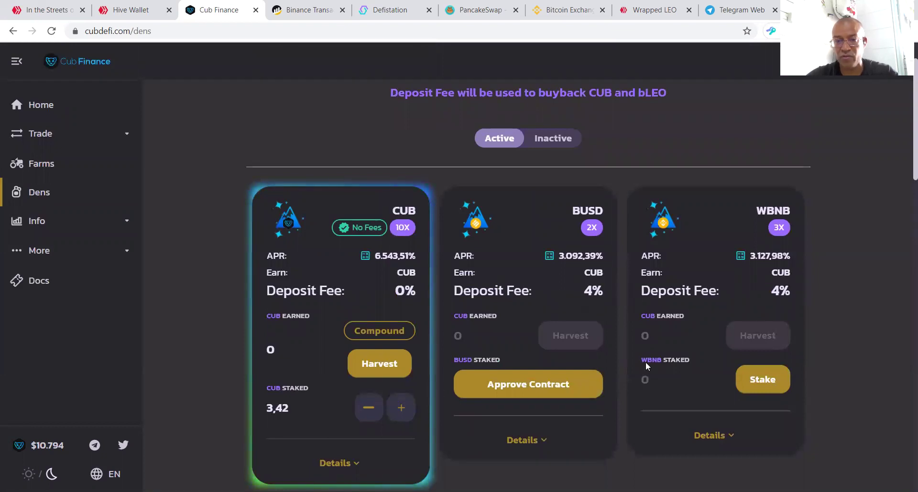
scroll(601, 350, "down", 2)
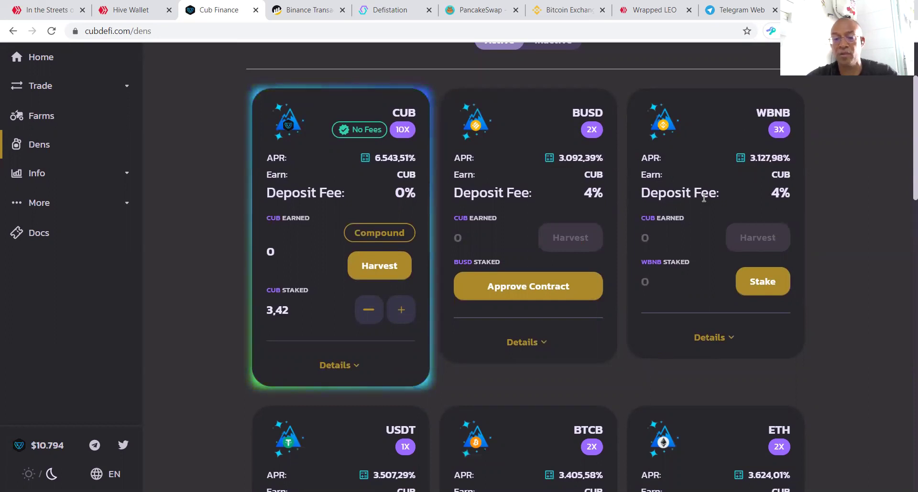
scroll(719, 262, "down", 18)
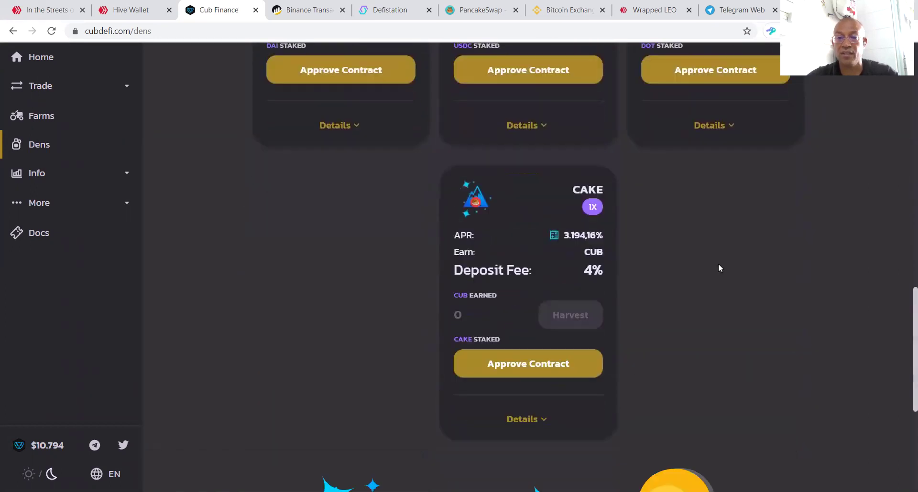
scroll(694, 260, "up", 5)
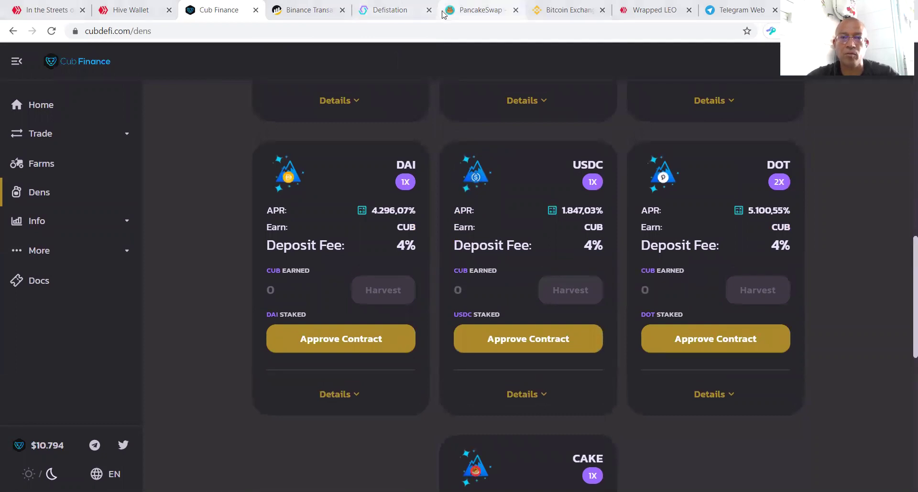
Step: Move the PancakeSwap tab next to Cub Finance and compare the two sites
left_click_drag(480, 10, 297, 11)
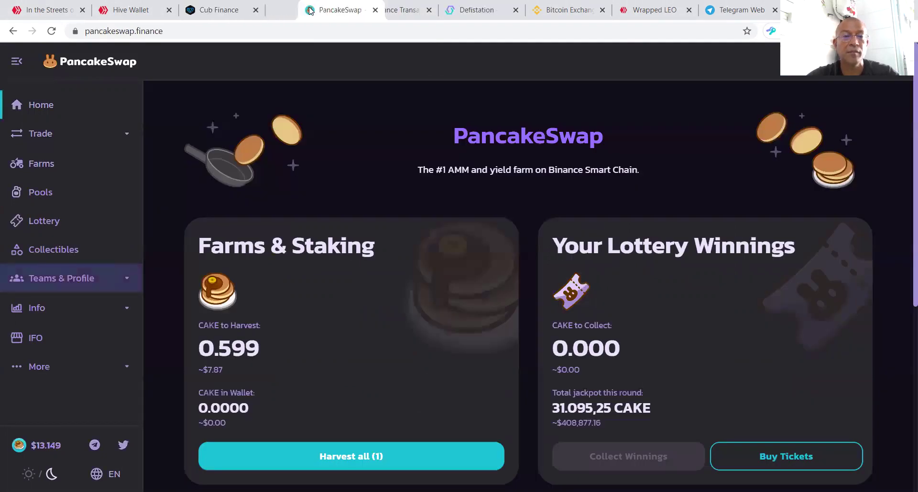
left_click(244, 11)
left_click(293, 10)
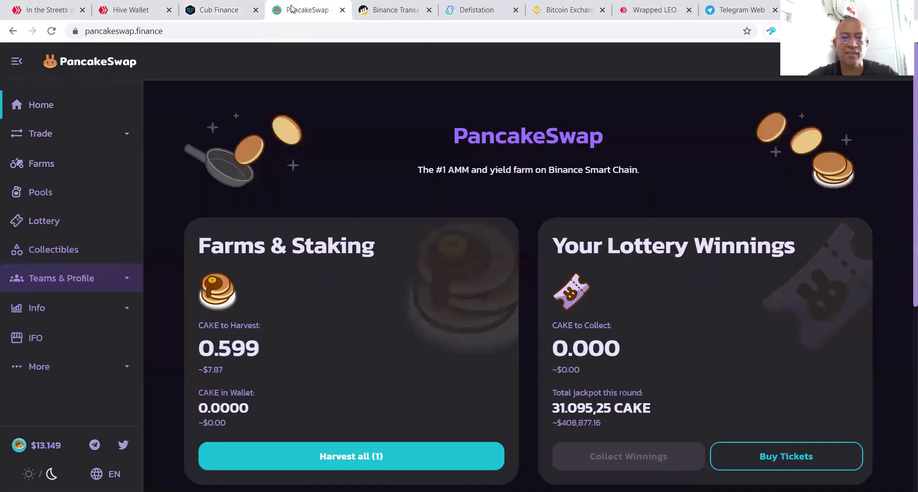
Step: Browse PancakeSwap's staking pools, including the 48 CAKE staked, then view the Farms list
left_click(41, 191)
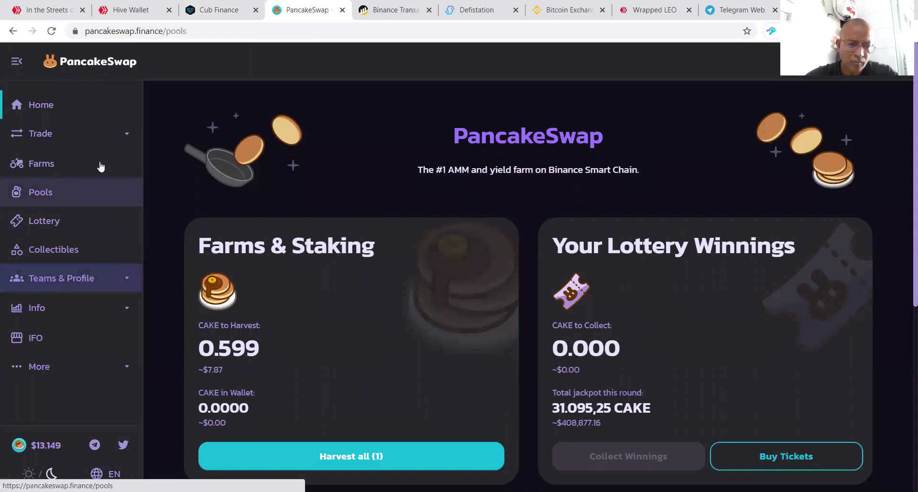
scroll(419, 246, "down", 5)
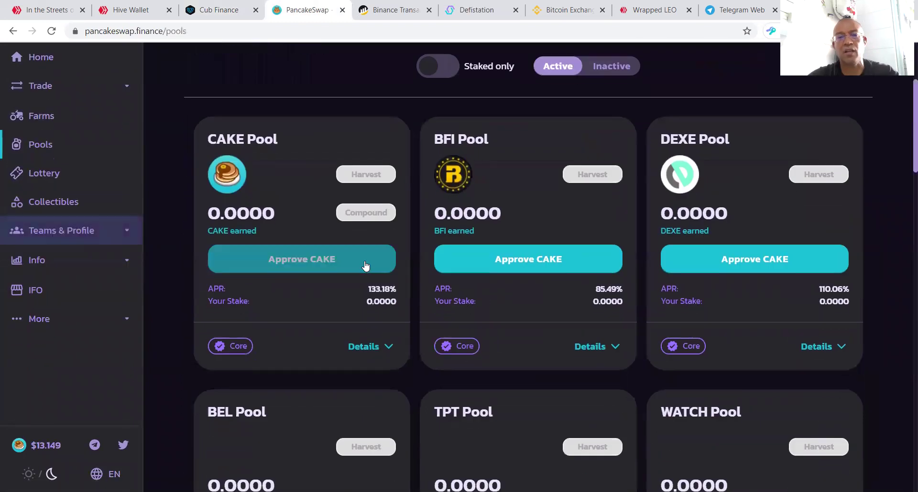
scroll(317, 246, "up", 2)
scroll(383, 243, "down", 3)
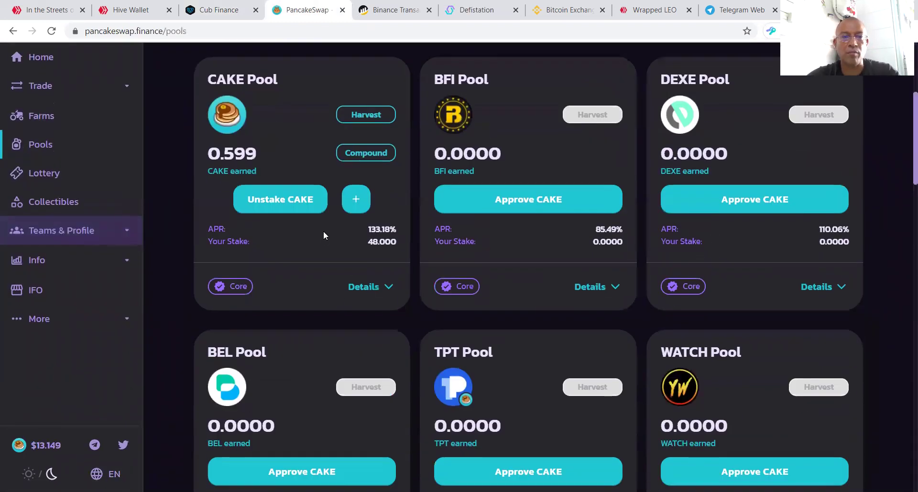
scroll(463, 234, "down", 12)
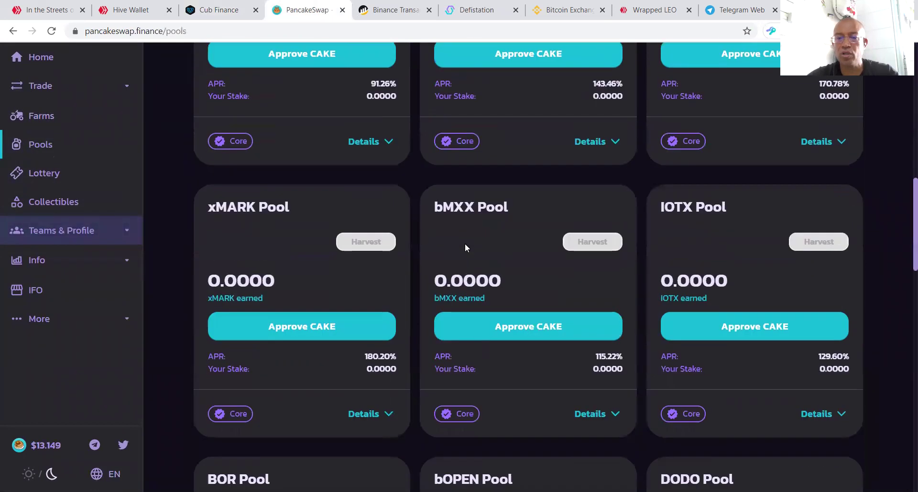
scroll(471, 269, "up", 14)
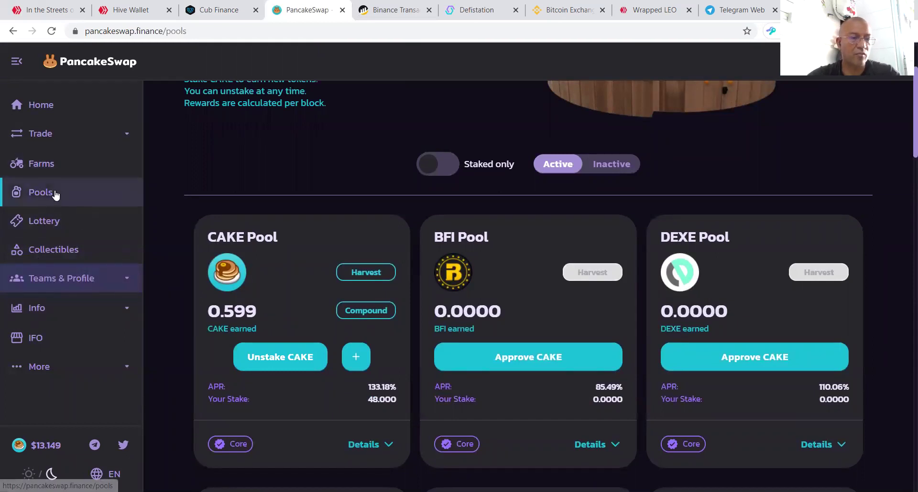
left_click(56, 163)
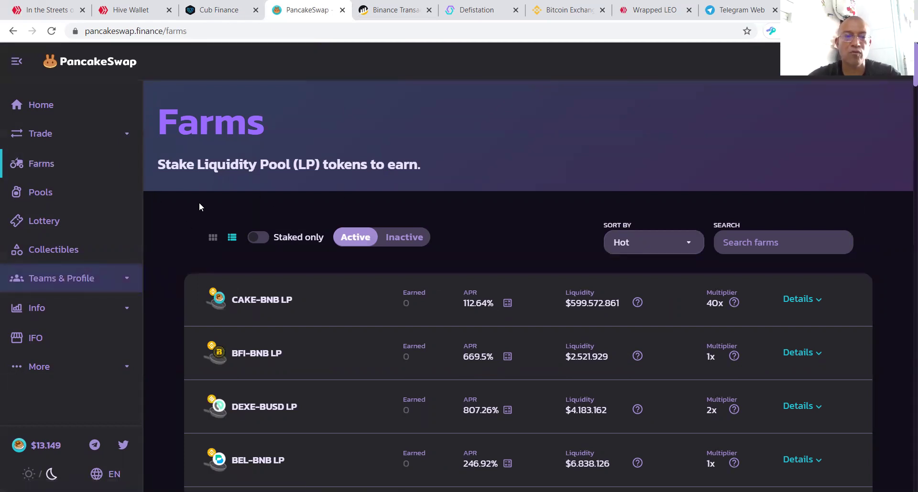
Step: Expand PancakeSwap's Trade menu to reveal Exchange and Liquidity, comparing against the Cub Finance dens
left_click(113, 136)
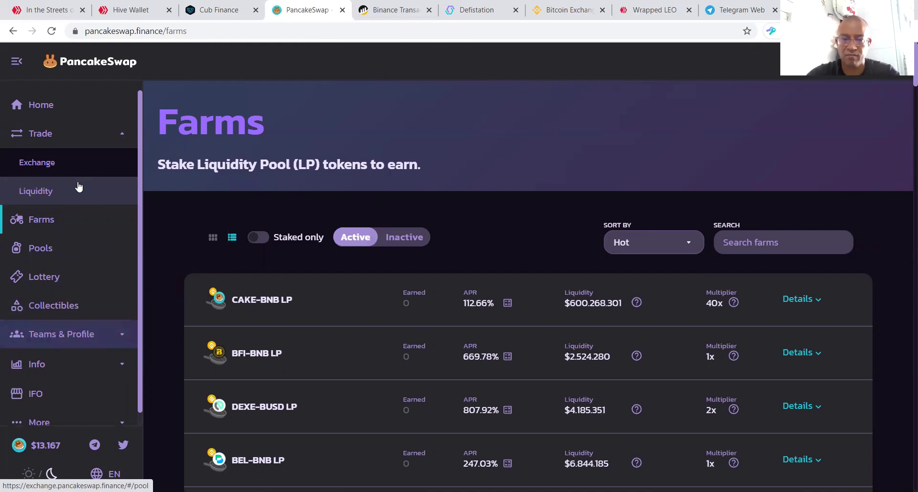
left_click(218, 10)
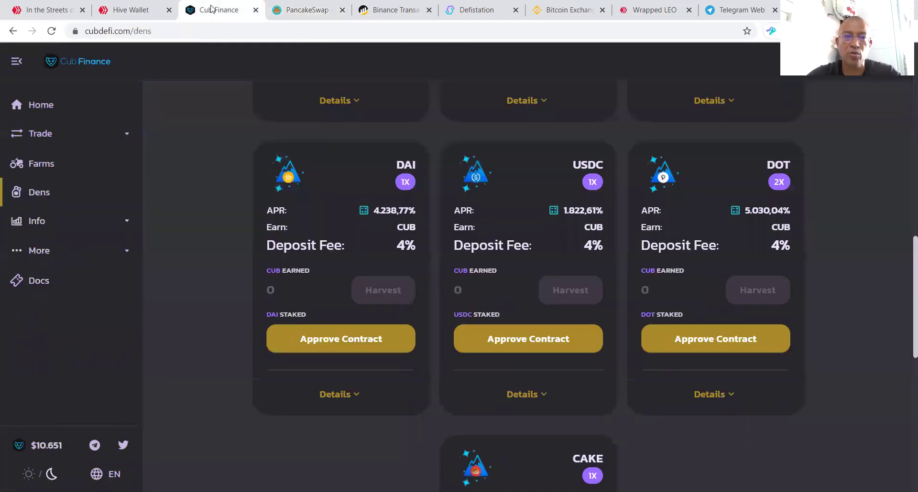
left_click(286, 10)
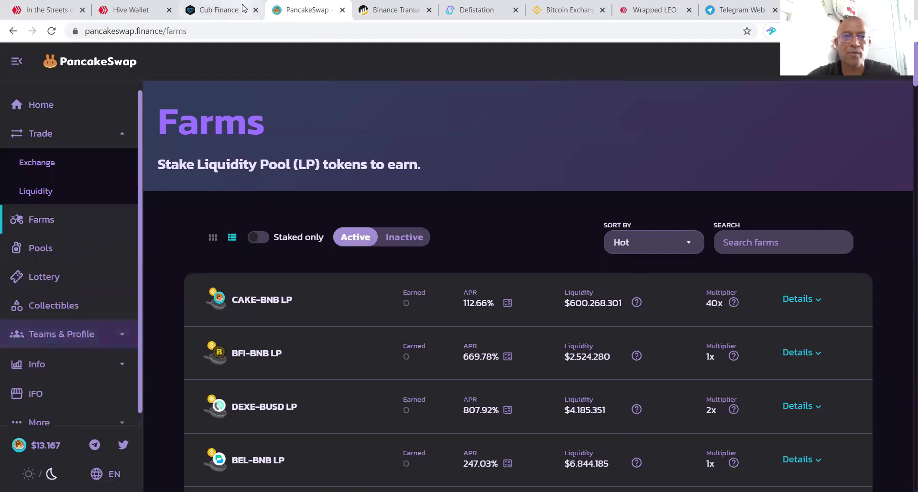
left_click(243, 8)
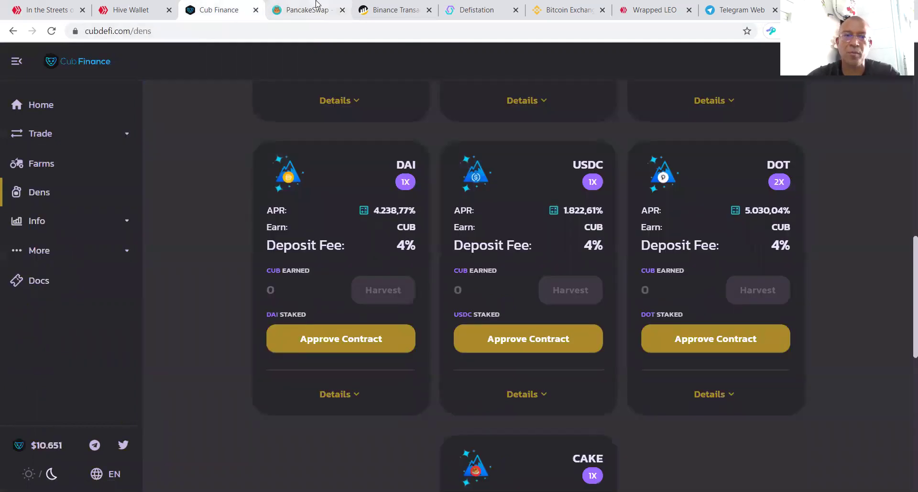
left_click(313, 6)
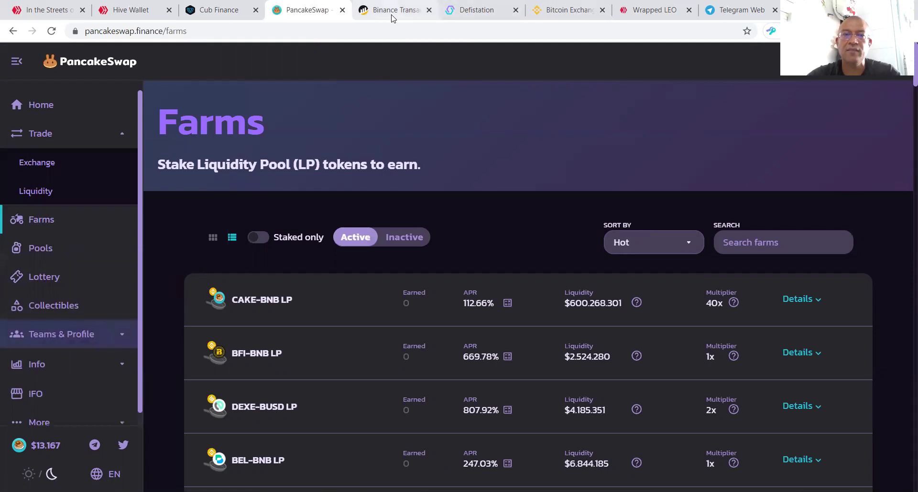
left_click(391, 13)
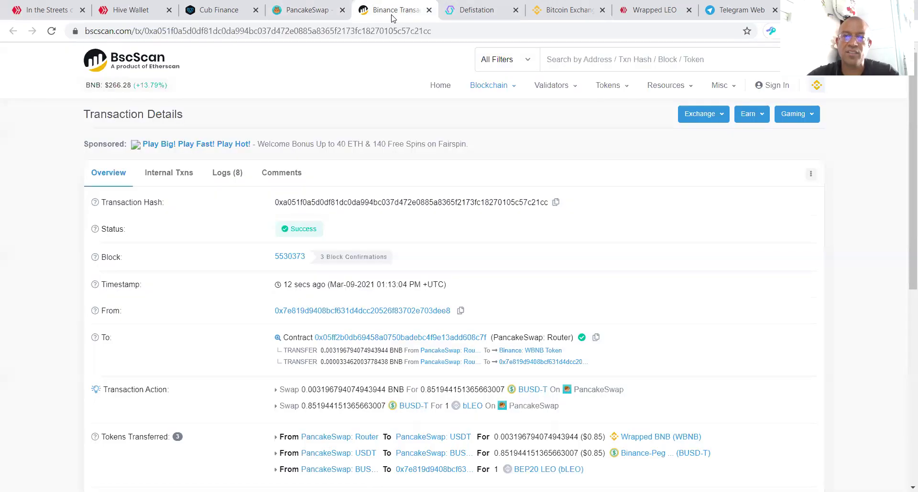
Step: Close the BscScan transaction tab, glance over Defistation, and switch to the Binance homepage
left_click(429, 10)
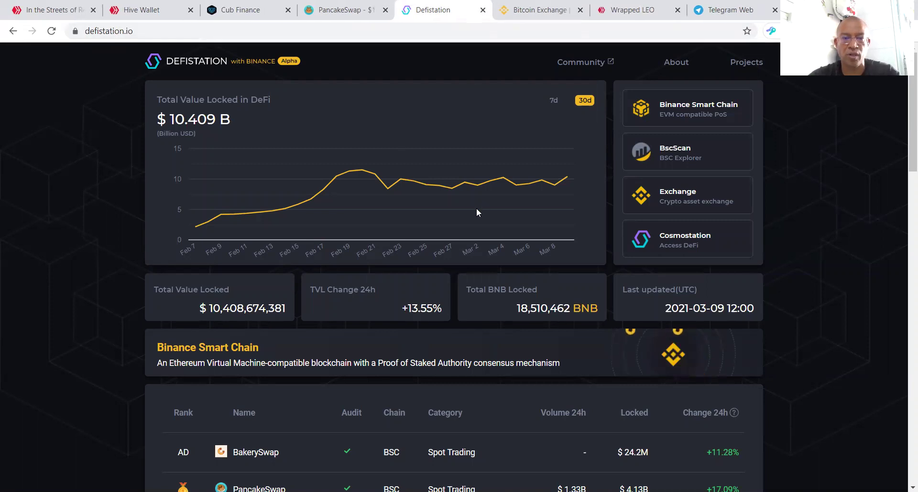
scroll(476, 208, "down", 10)
scroll(477, 210, "up", 10)
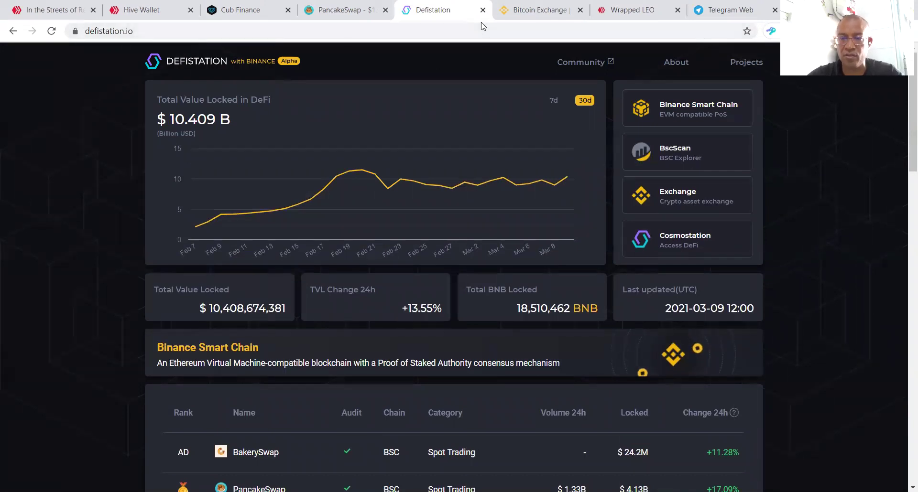
left_click(531, 9)
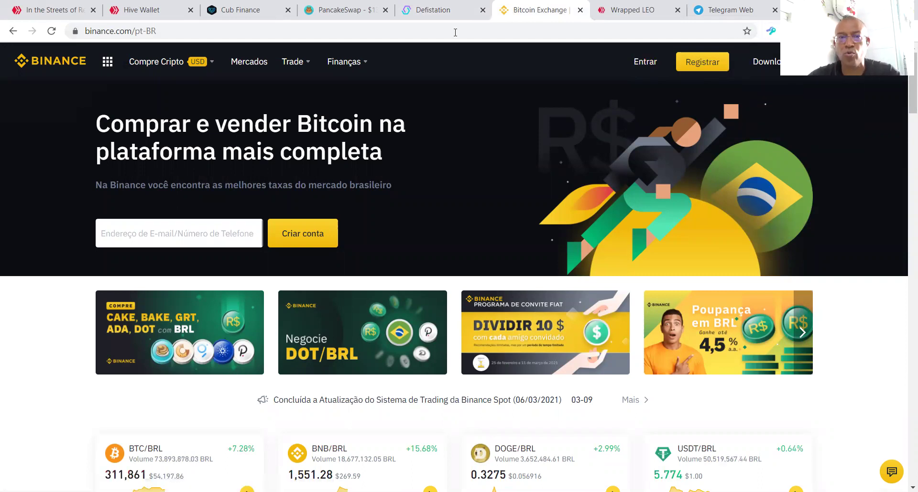
Step: Return to Cub Finance and open Trade > Exchange, swapping from BNB (0.361805 balance)
left_click(259, 7)
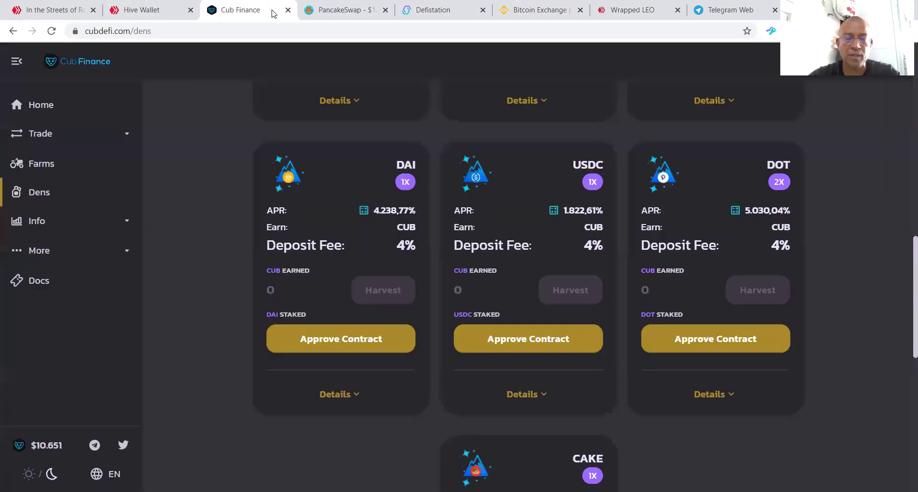
scroll(338, 158, "up", 12)
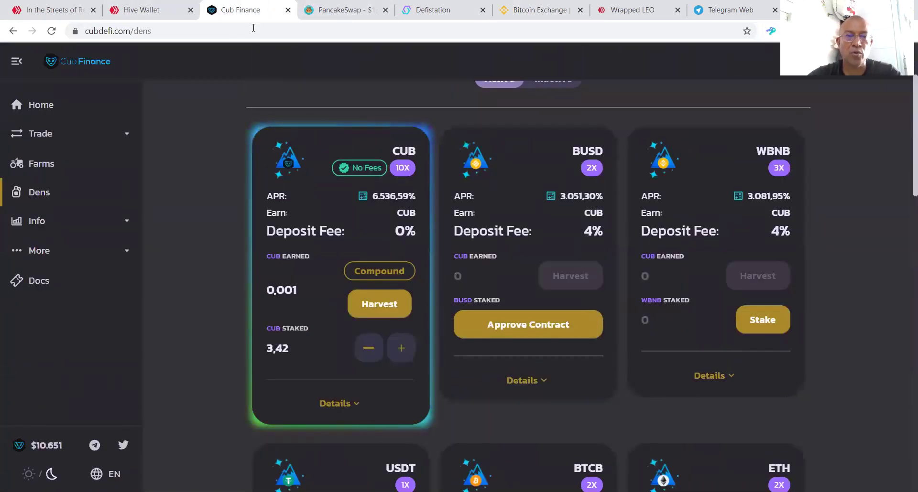
scroll(326, 159, "up", 3)
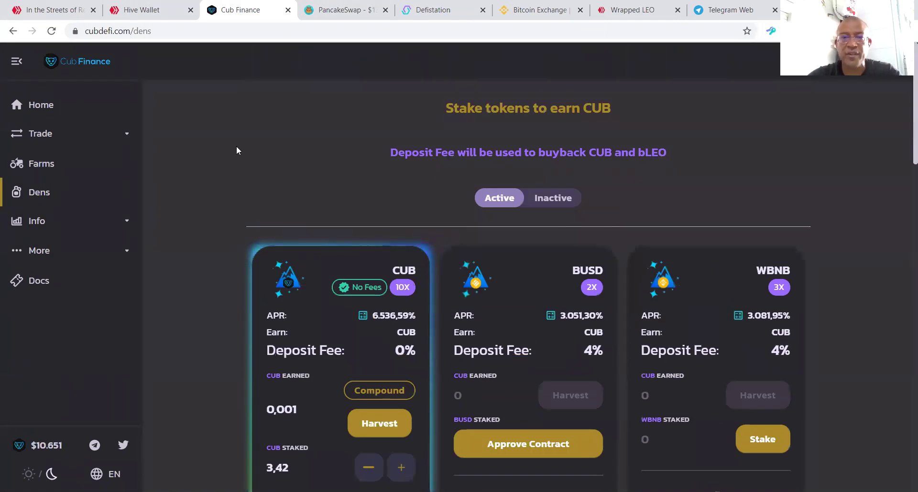
left_click(41, 132)
left_click(68, 162)
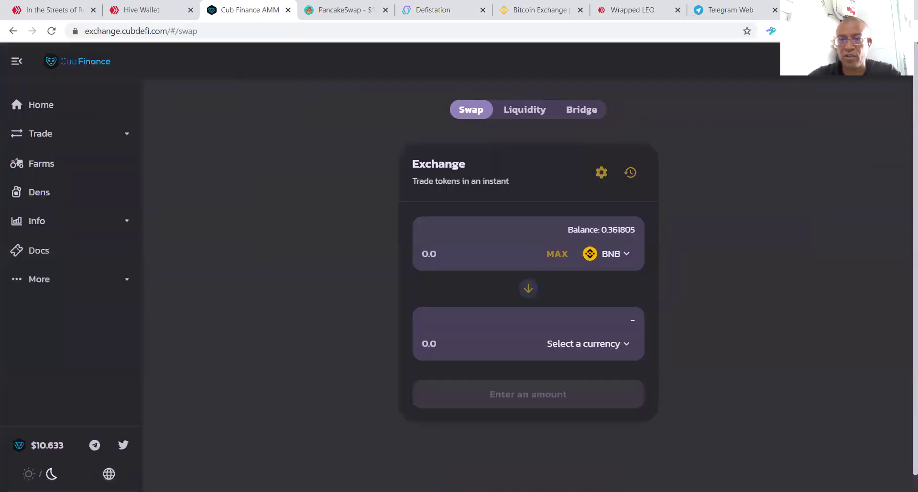
left_click(592, 108)
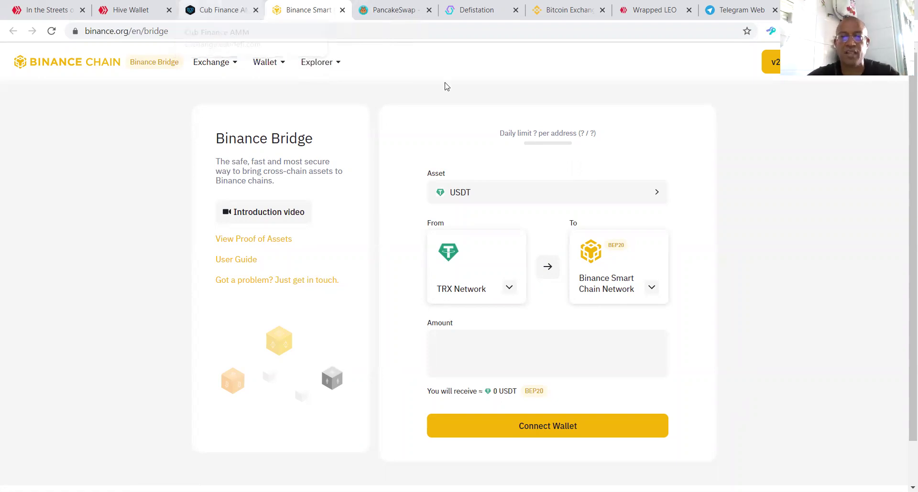
left_click(342, 10)
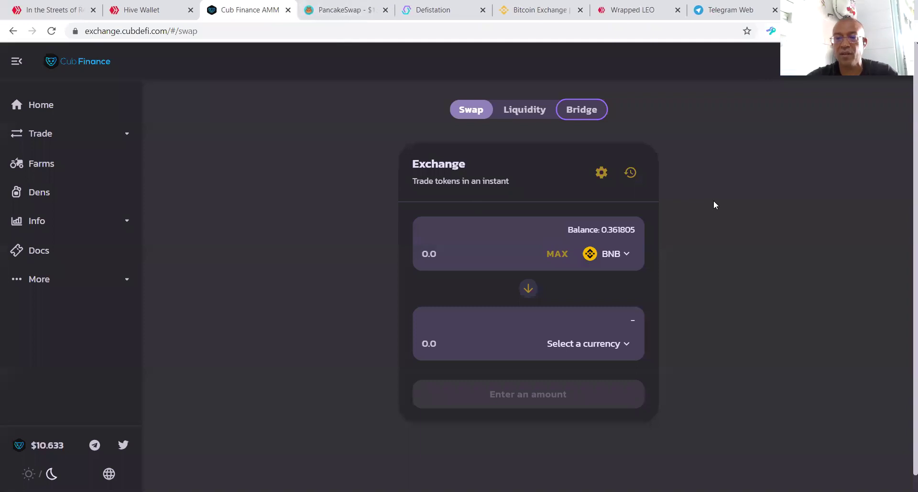
Step: Close the Hive Wallet tab and bring up the 'In the Streets of Recife' post
left_click(143, 10)
left_click(96, 31)
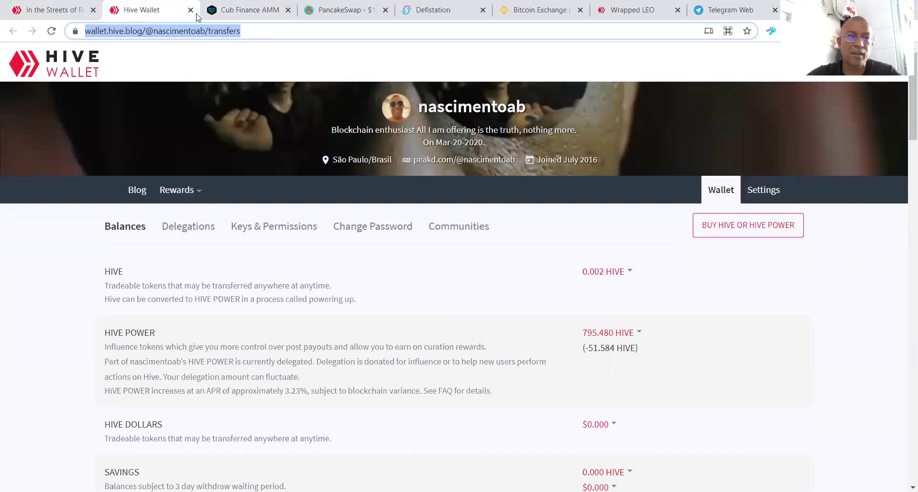
left_click(190, 10)
left_click(84, 10)
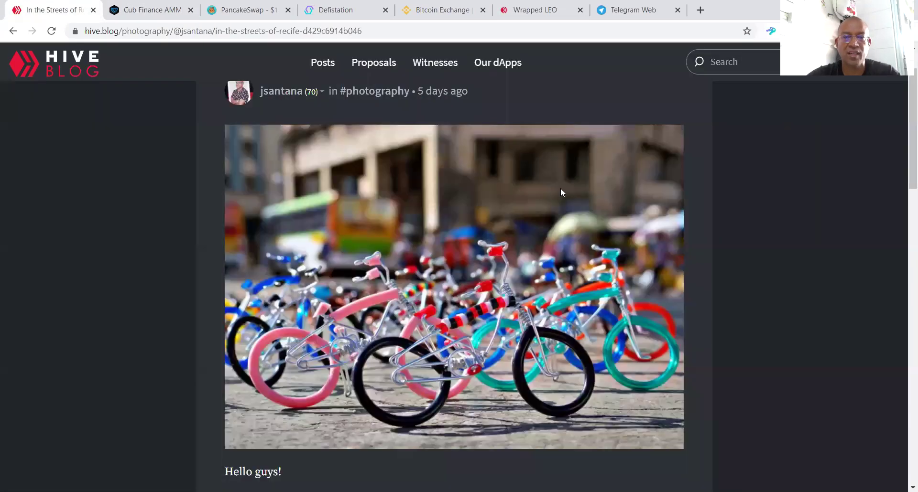